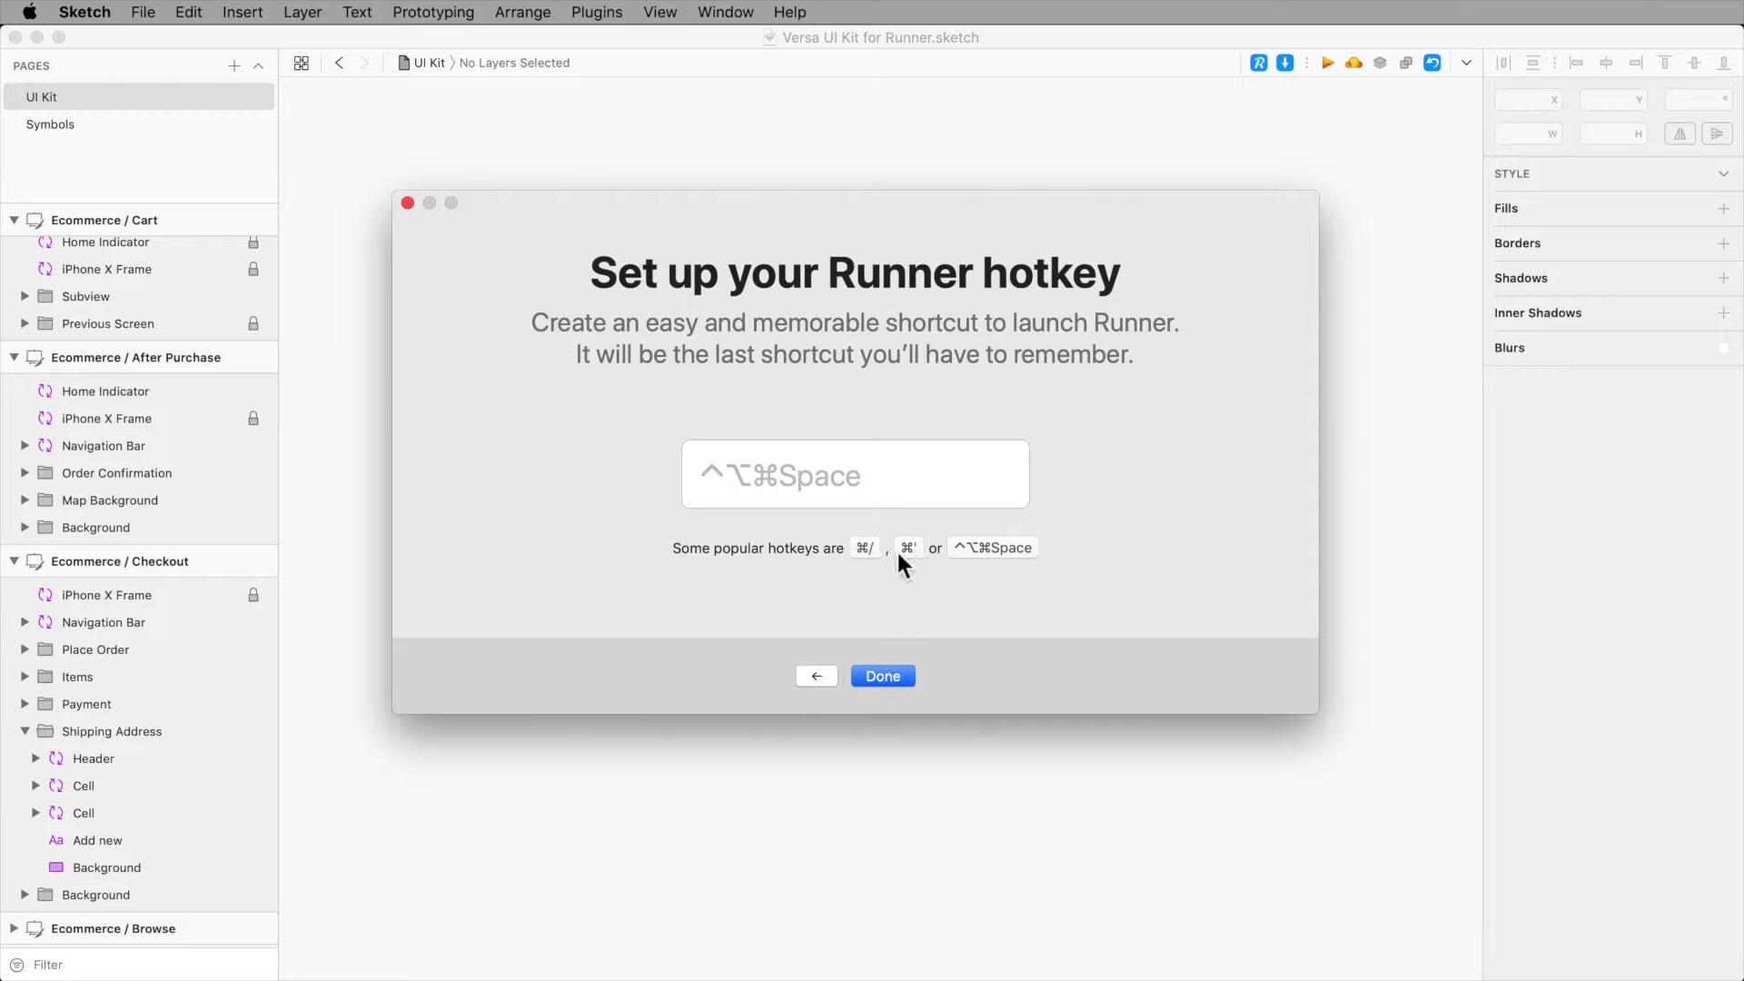
Step: Set the Runner hotkey to the suggested ⌘/ combination, finish the setup and open the Runner bar
click(812, 480)
key(super+r)
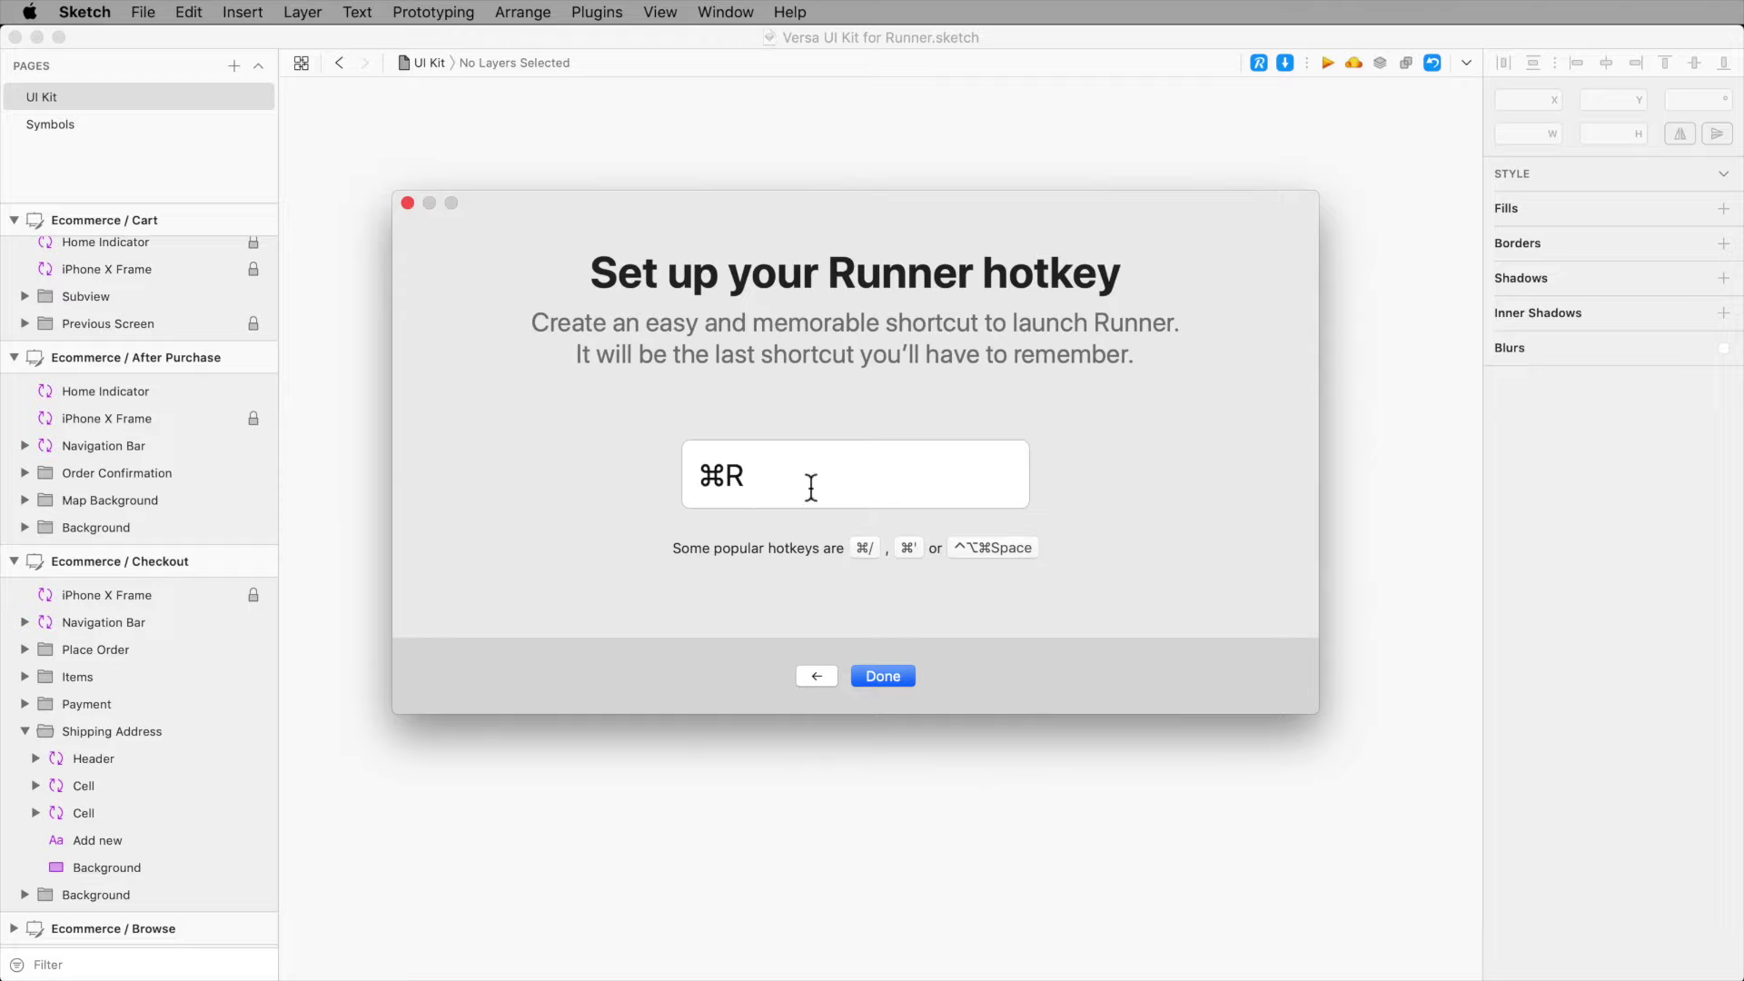
click(871, 550)
click(883, 676)
key(super+slash)
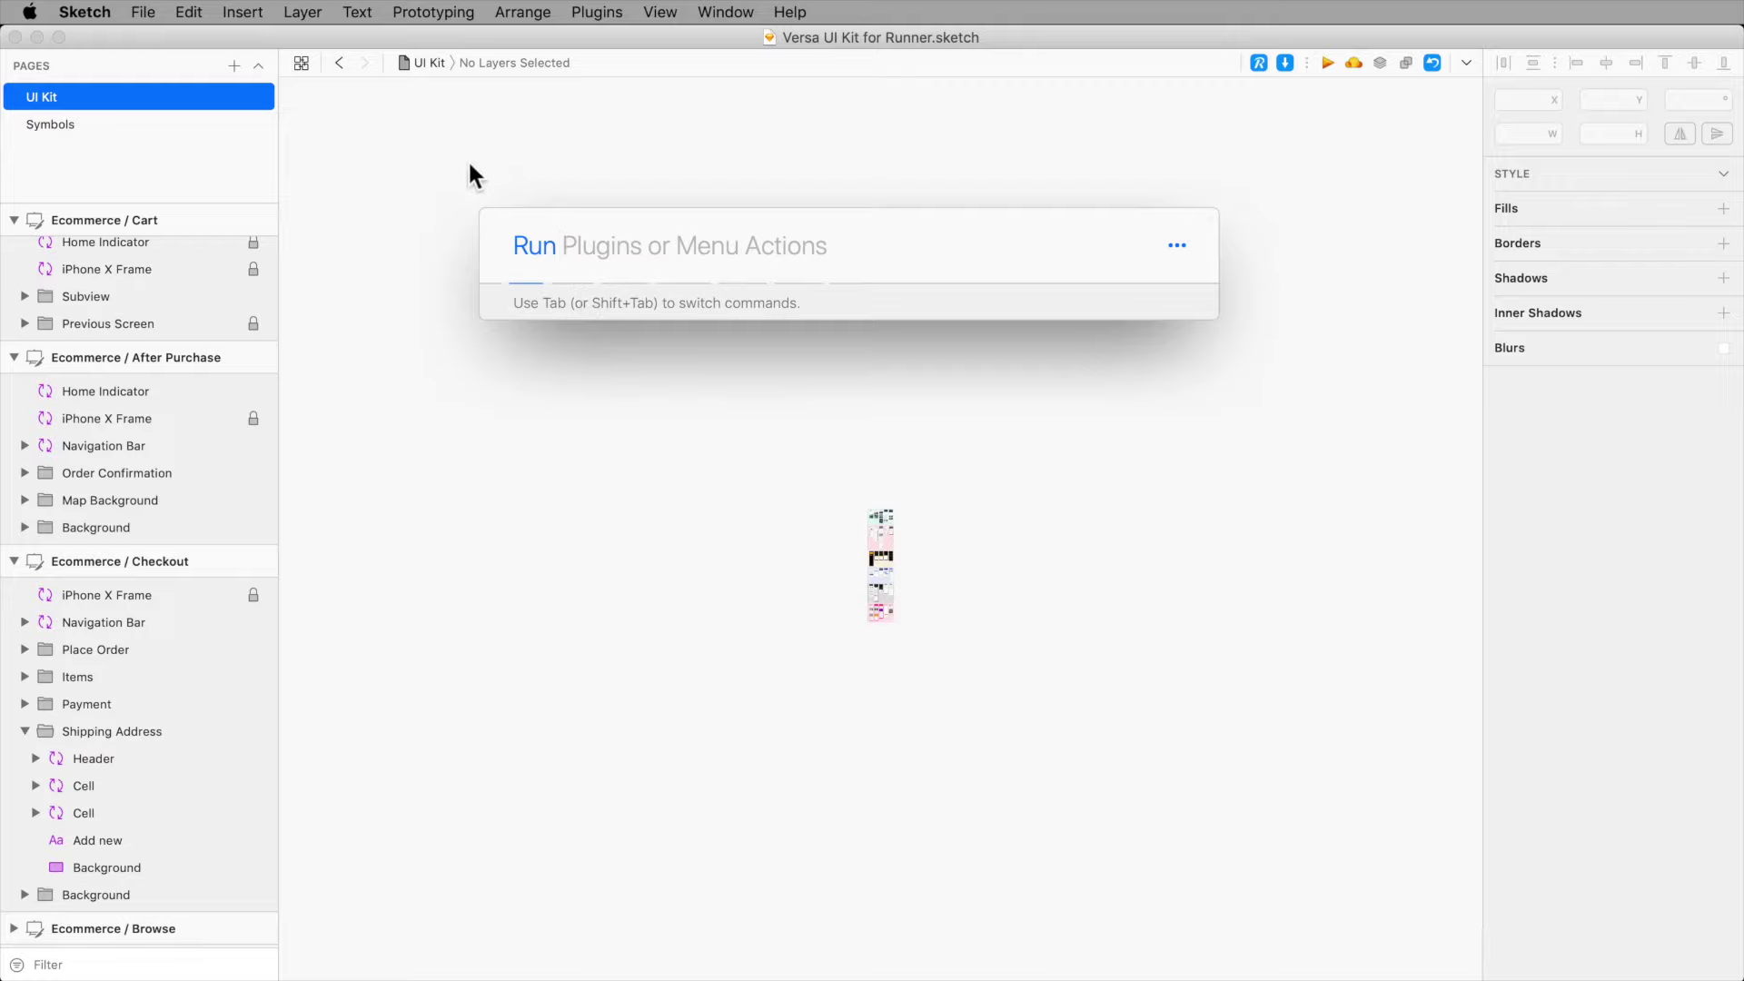
click(223, 13)
mouse_move(287, 15)
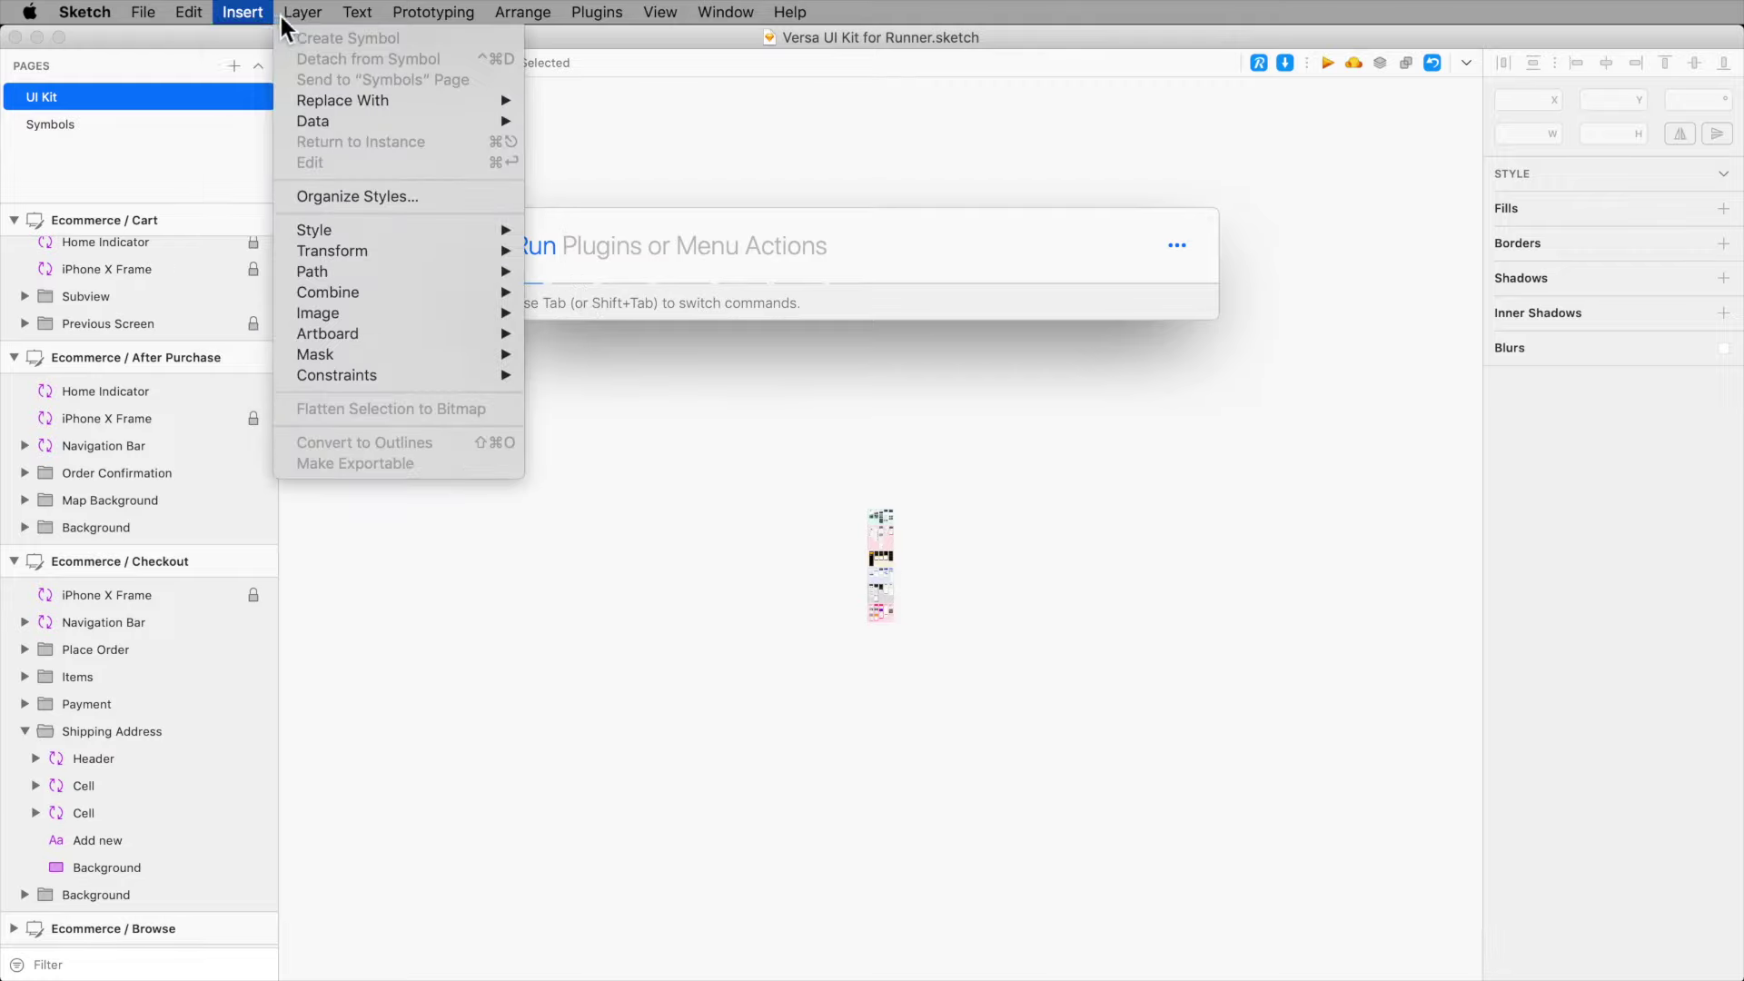
mouse_move(394, 16)
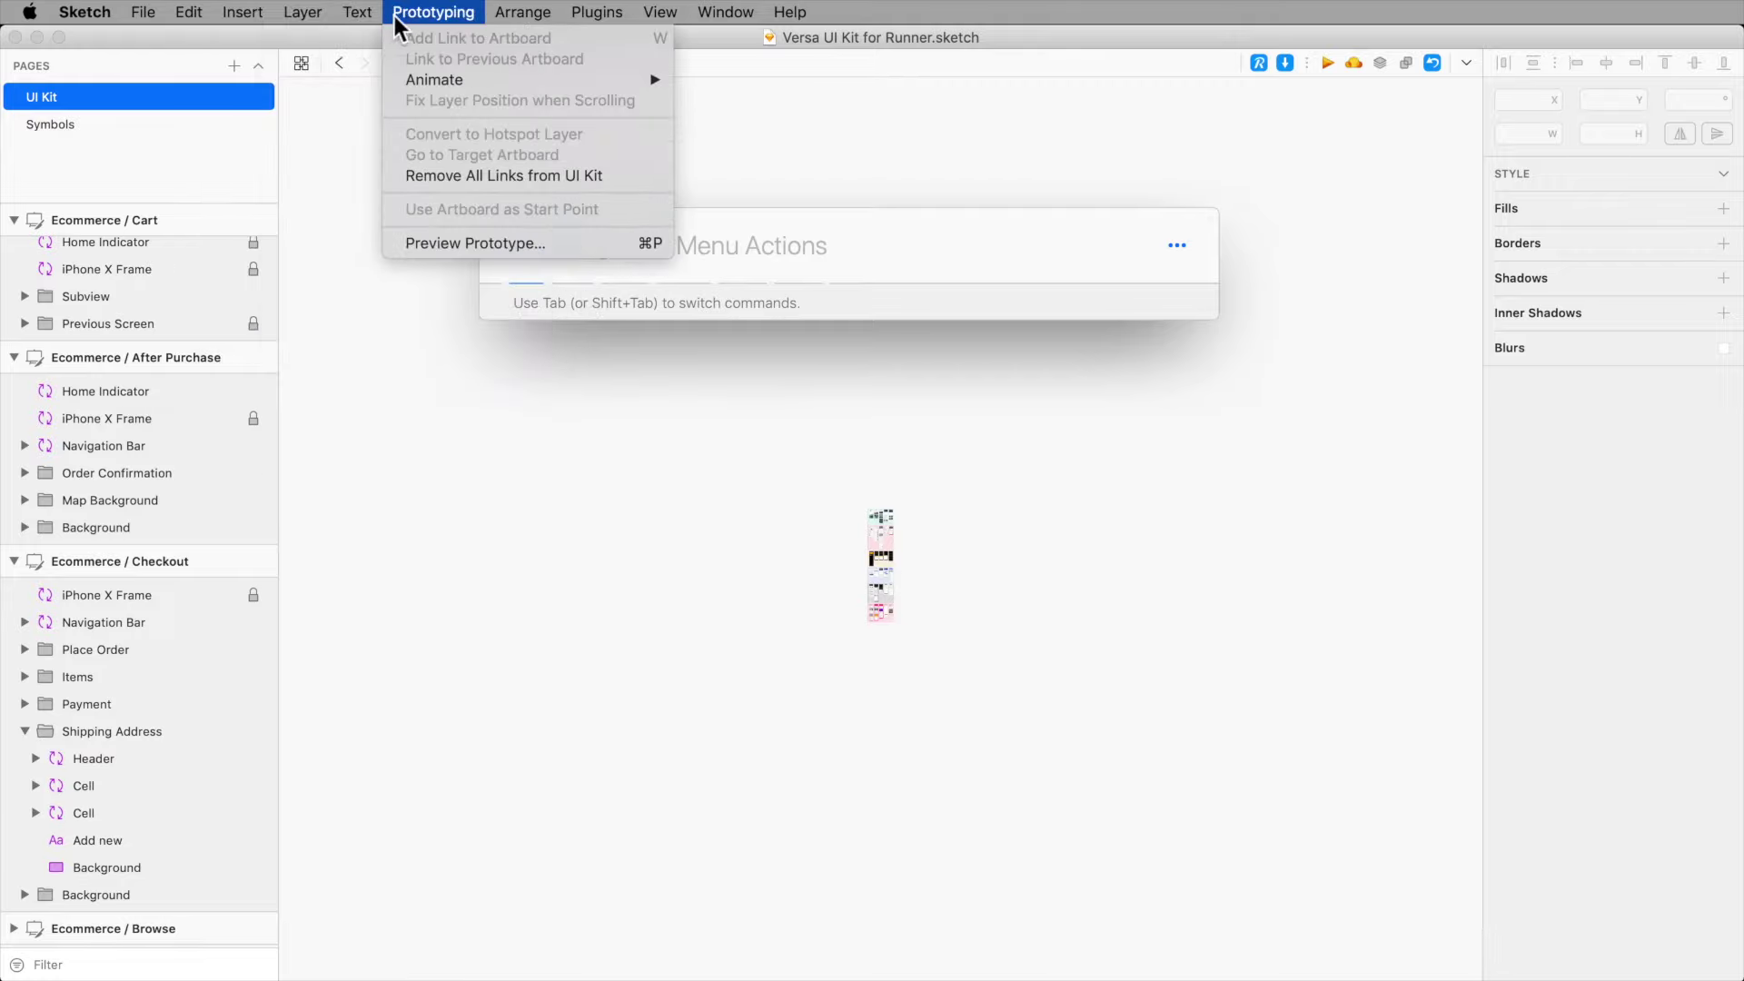
click(600, 11)
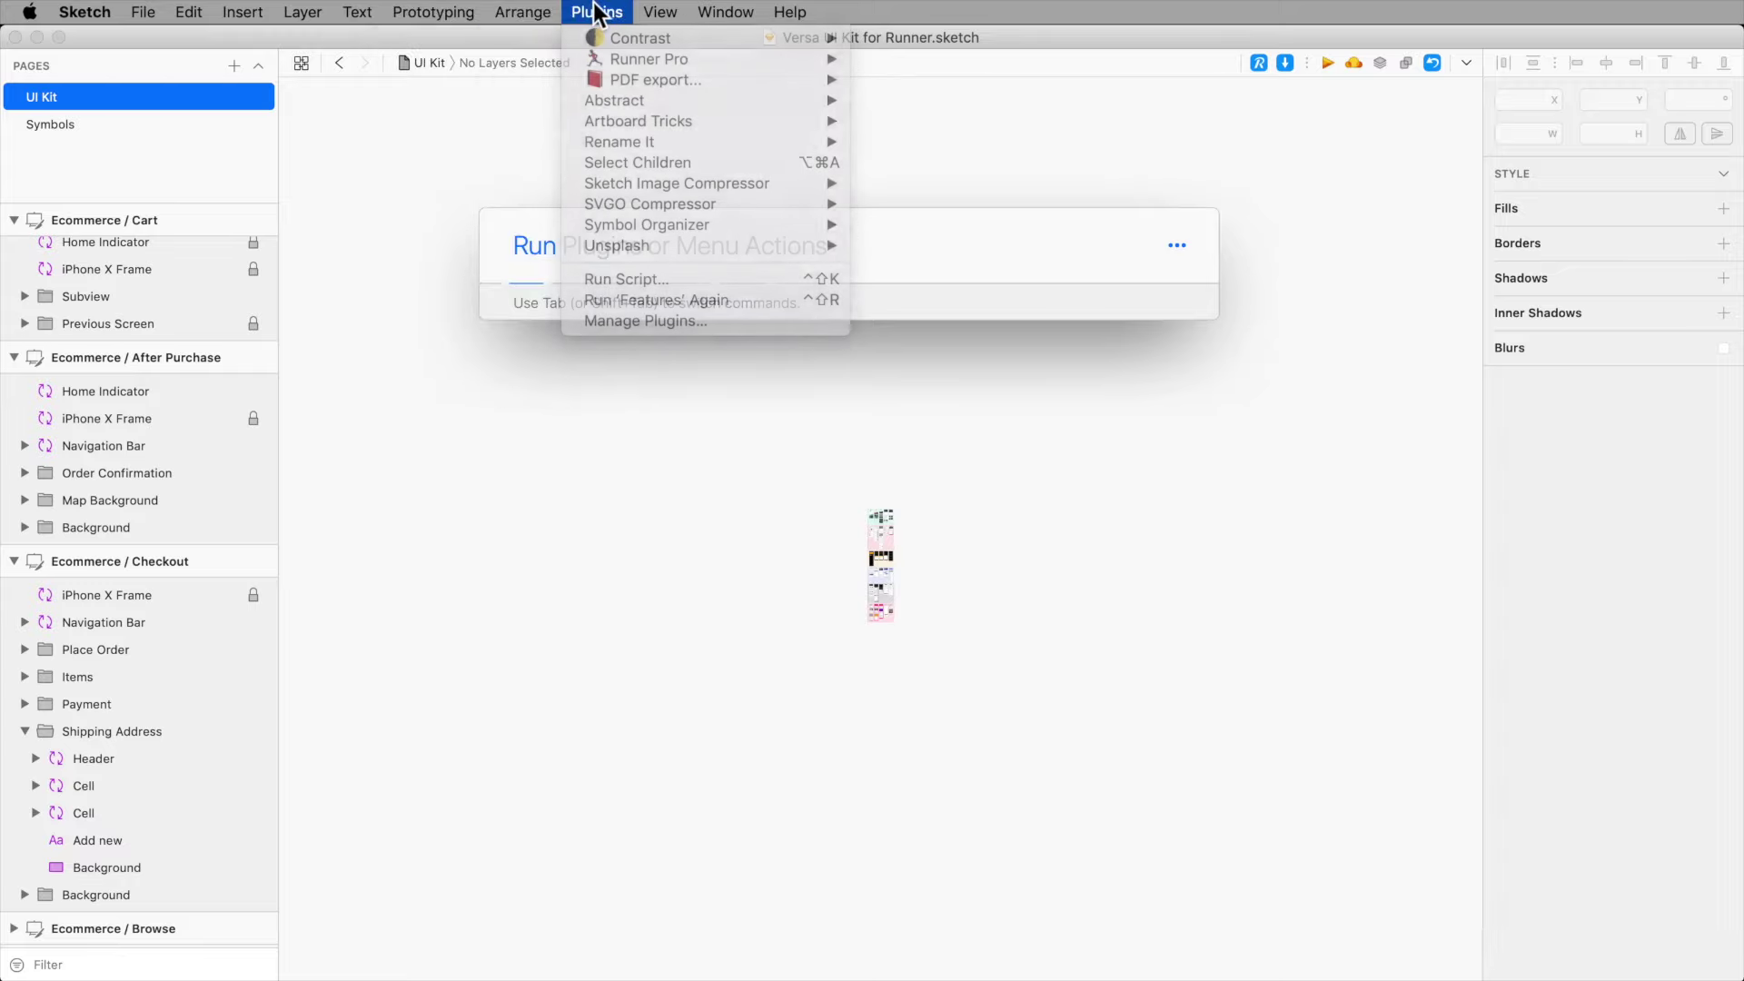
Step: Run the Collapse All Groups command through Runner to collapse every artboard in the layer list
scroll(139, 693, up, 20)
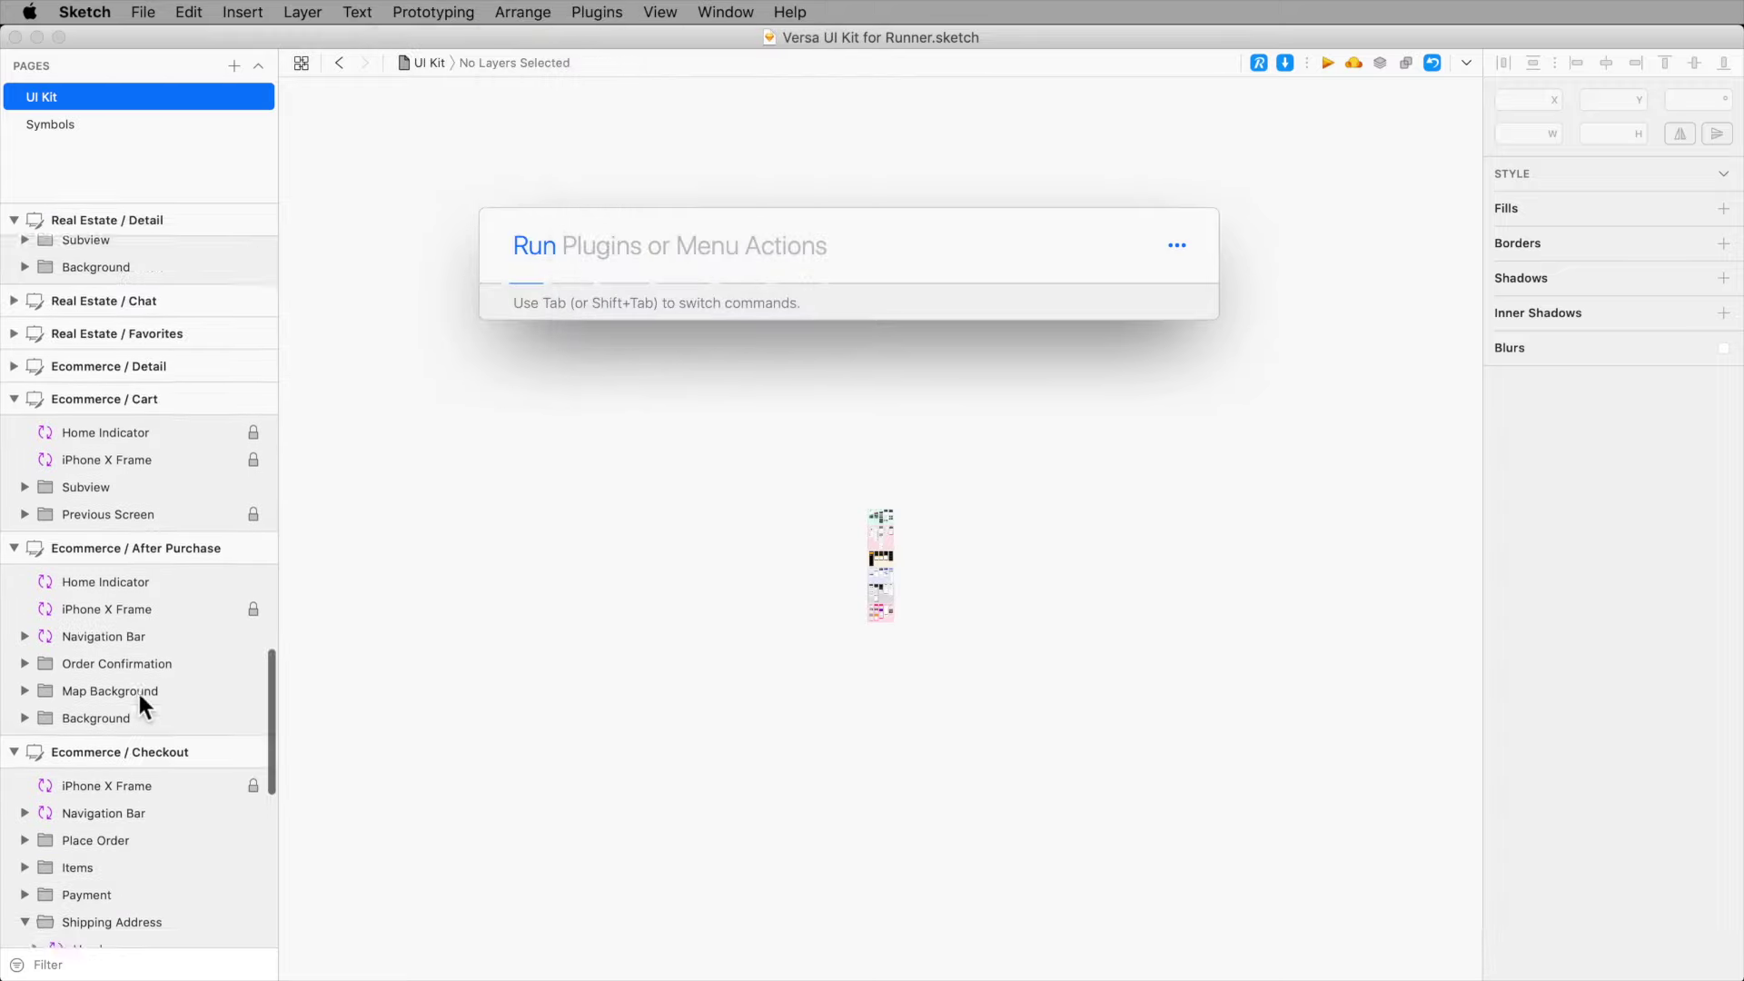
scroll(138, 690, up, 3)
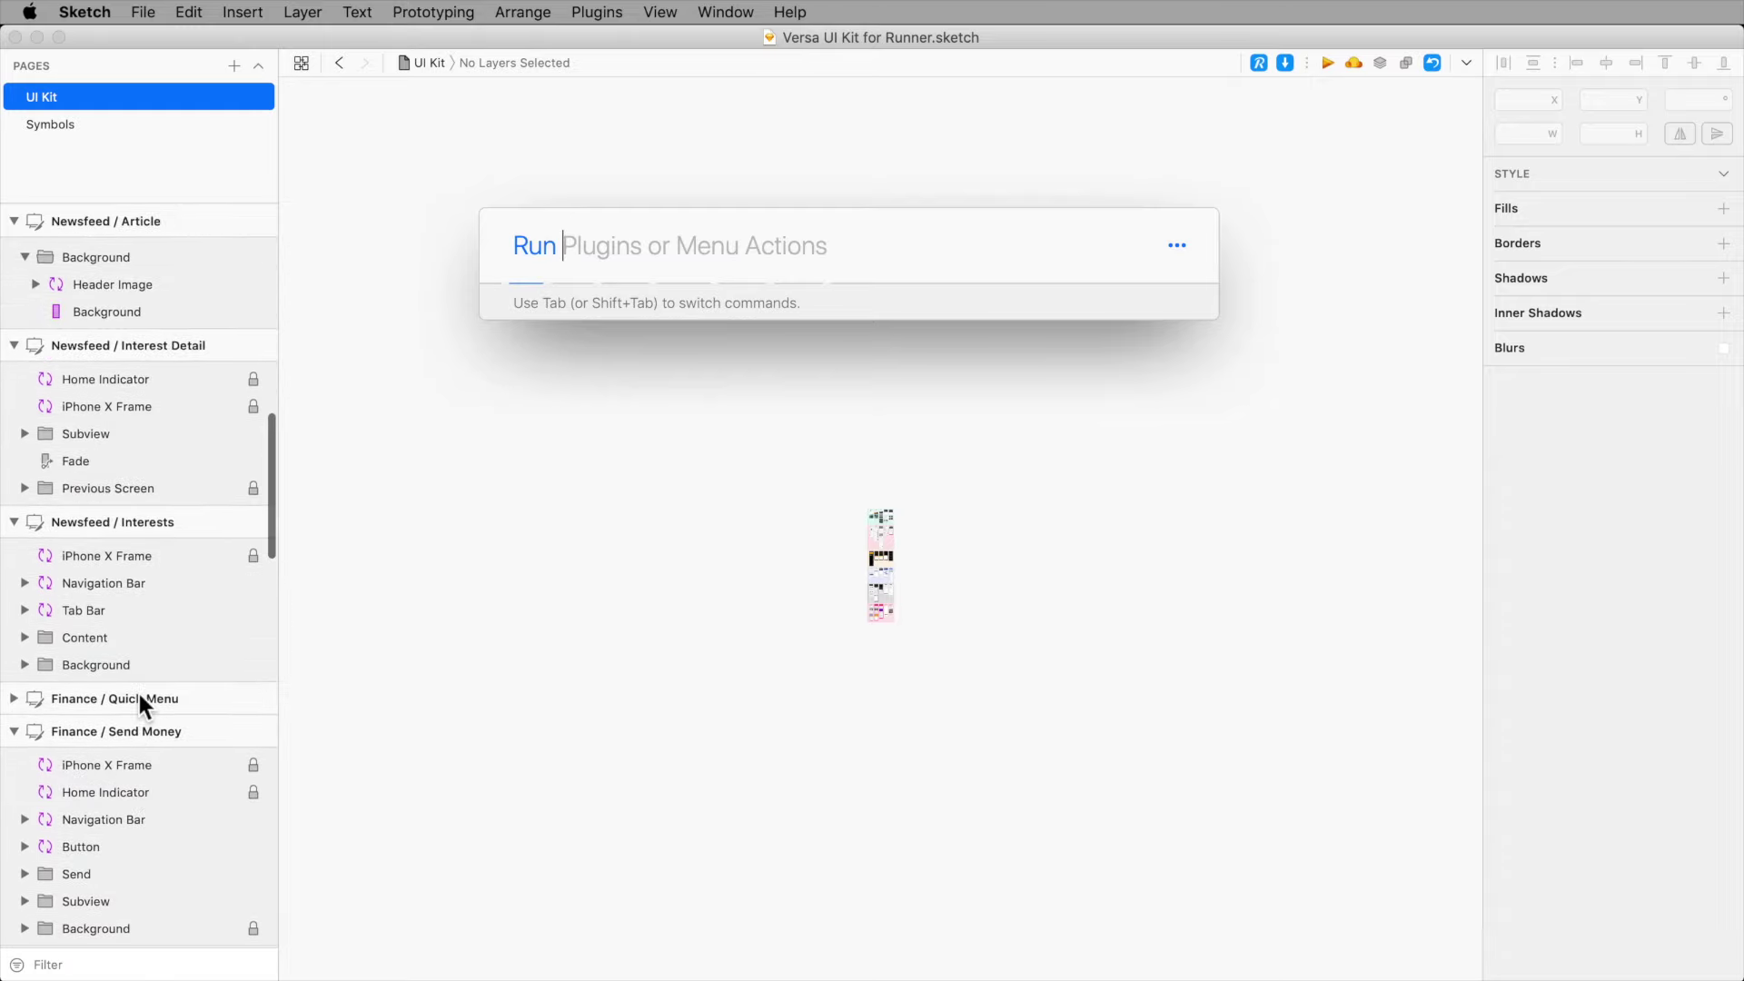
text(colla)
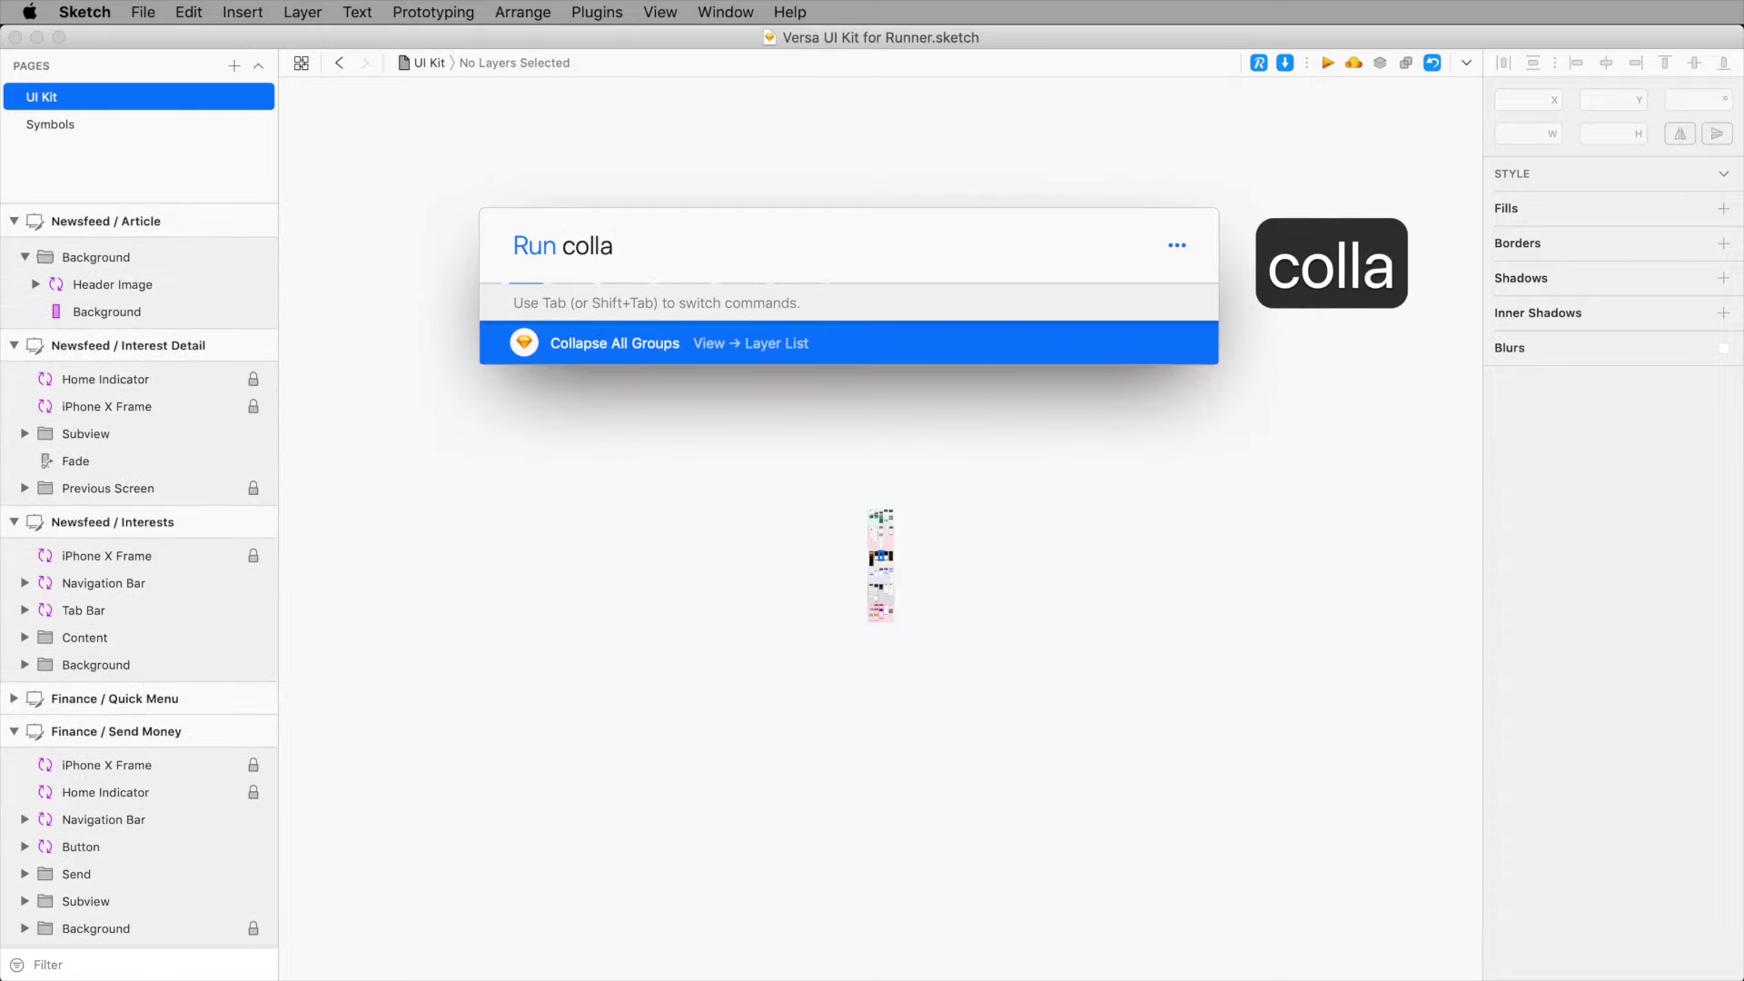
key(Return)
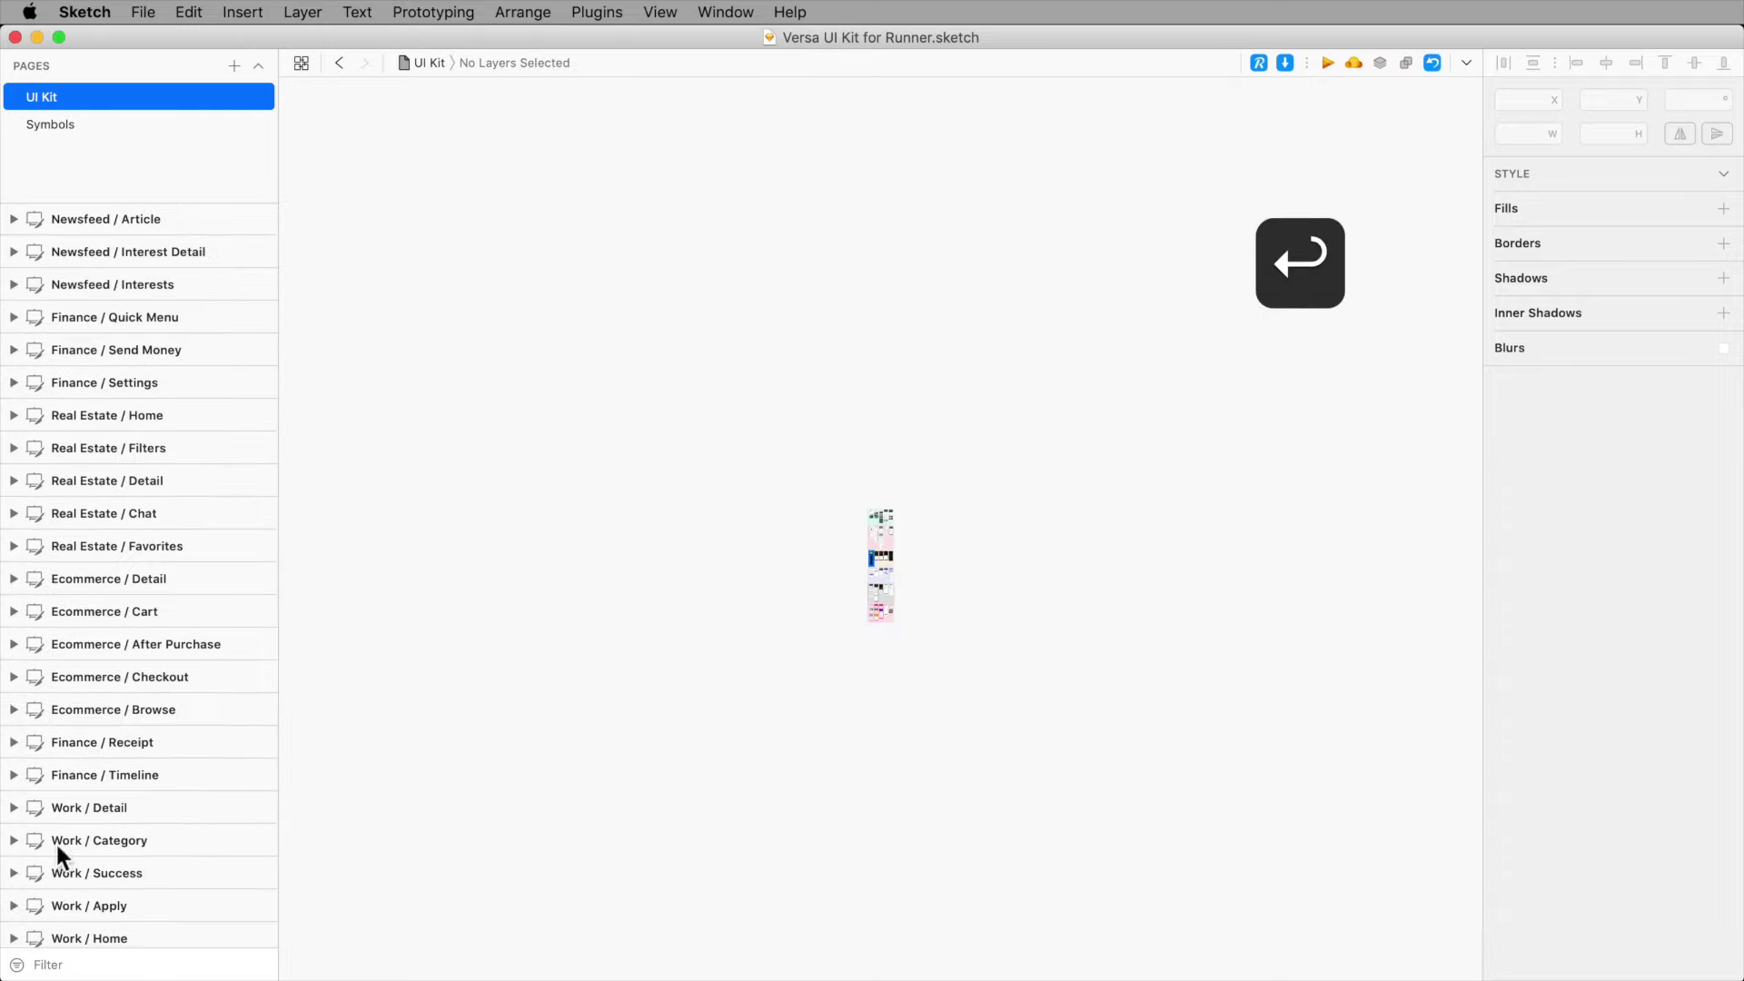
scroll(100, 823, down, 3)
scroll(100, 824, up, 10)
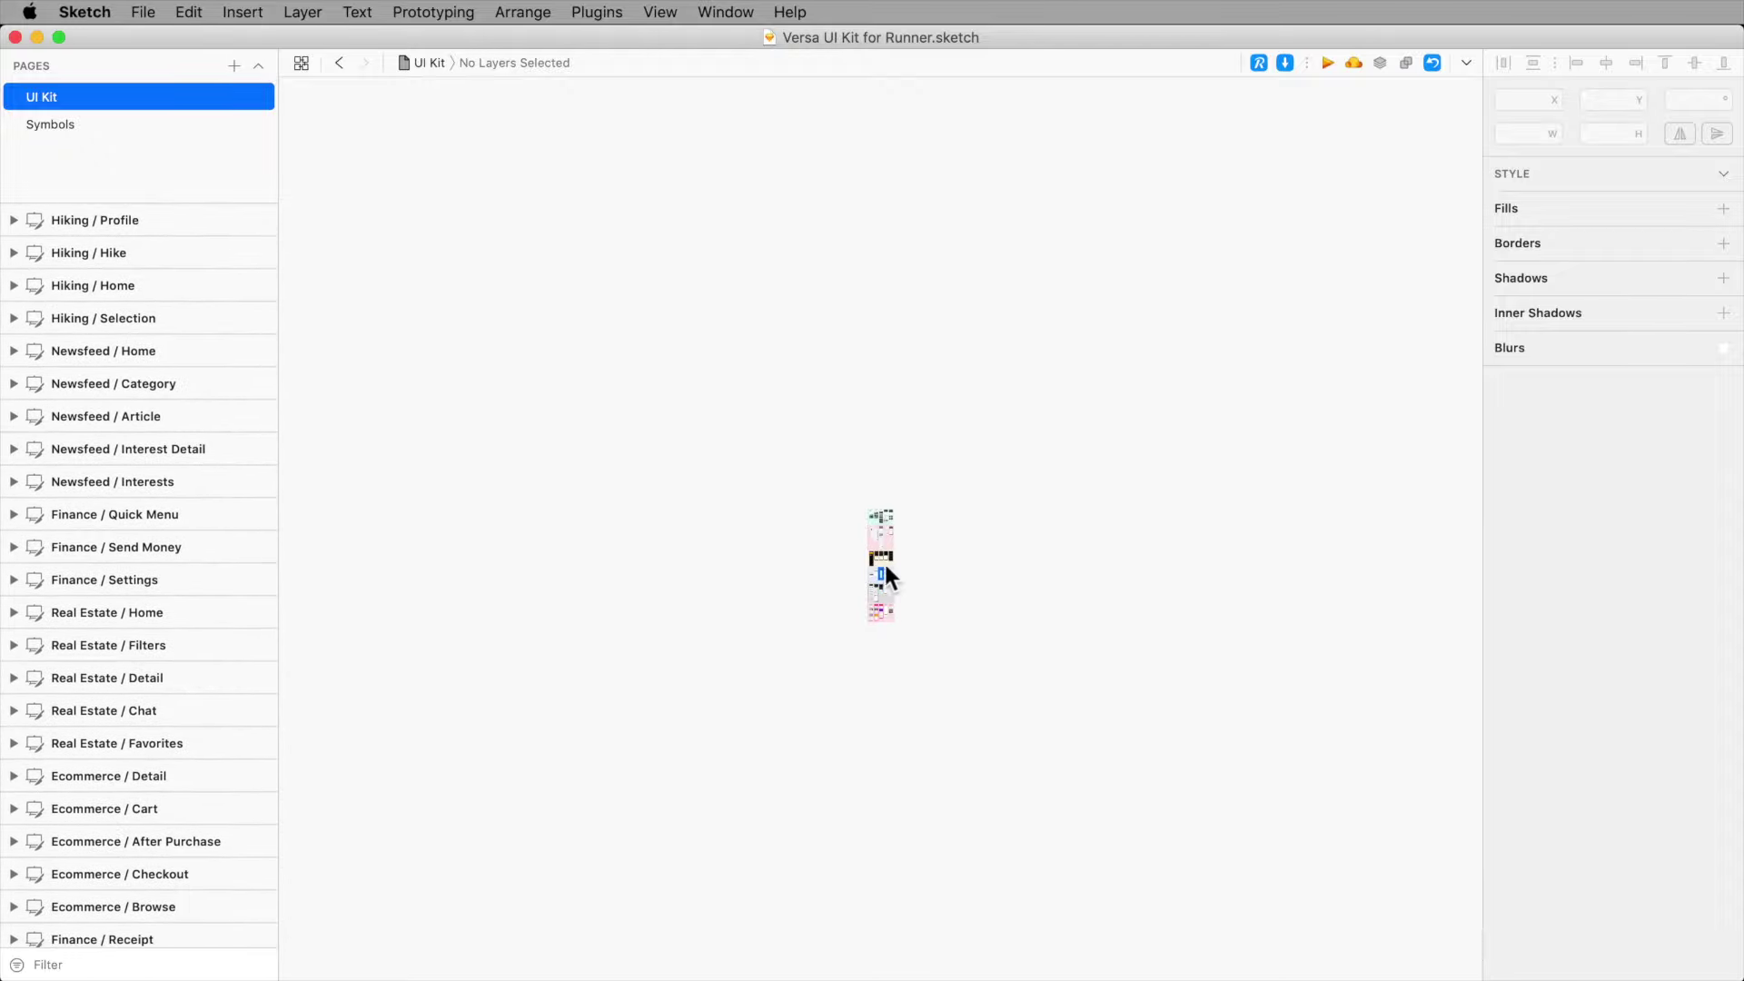
Step: Draw a 53 × 53 square rotated 45° over the upper-right corner of the white story card in the Newsfeed / Article artboard
key(super+equal)
key(super+equal)
key(super+equal)
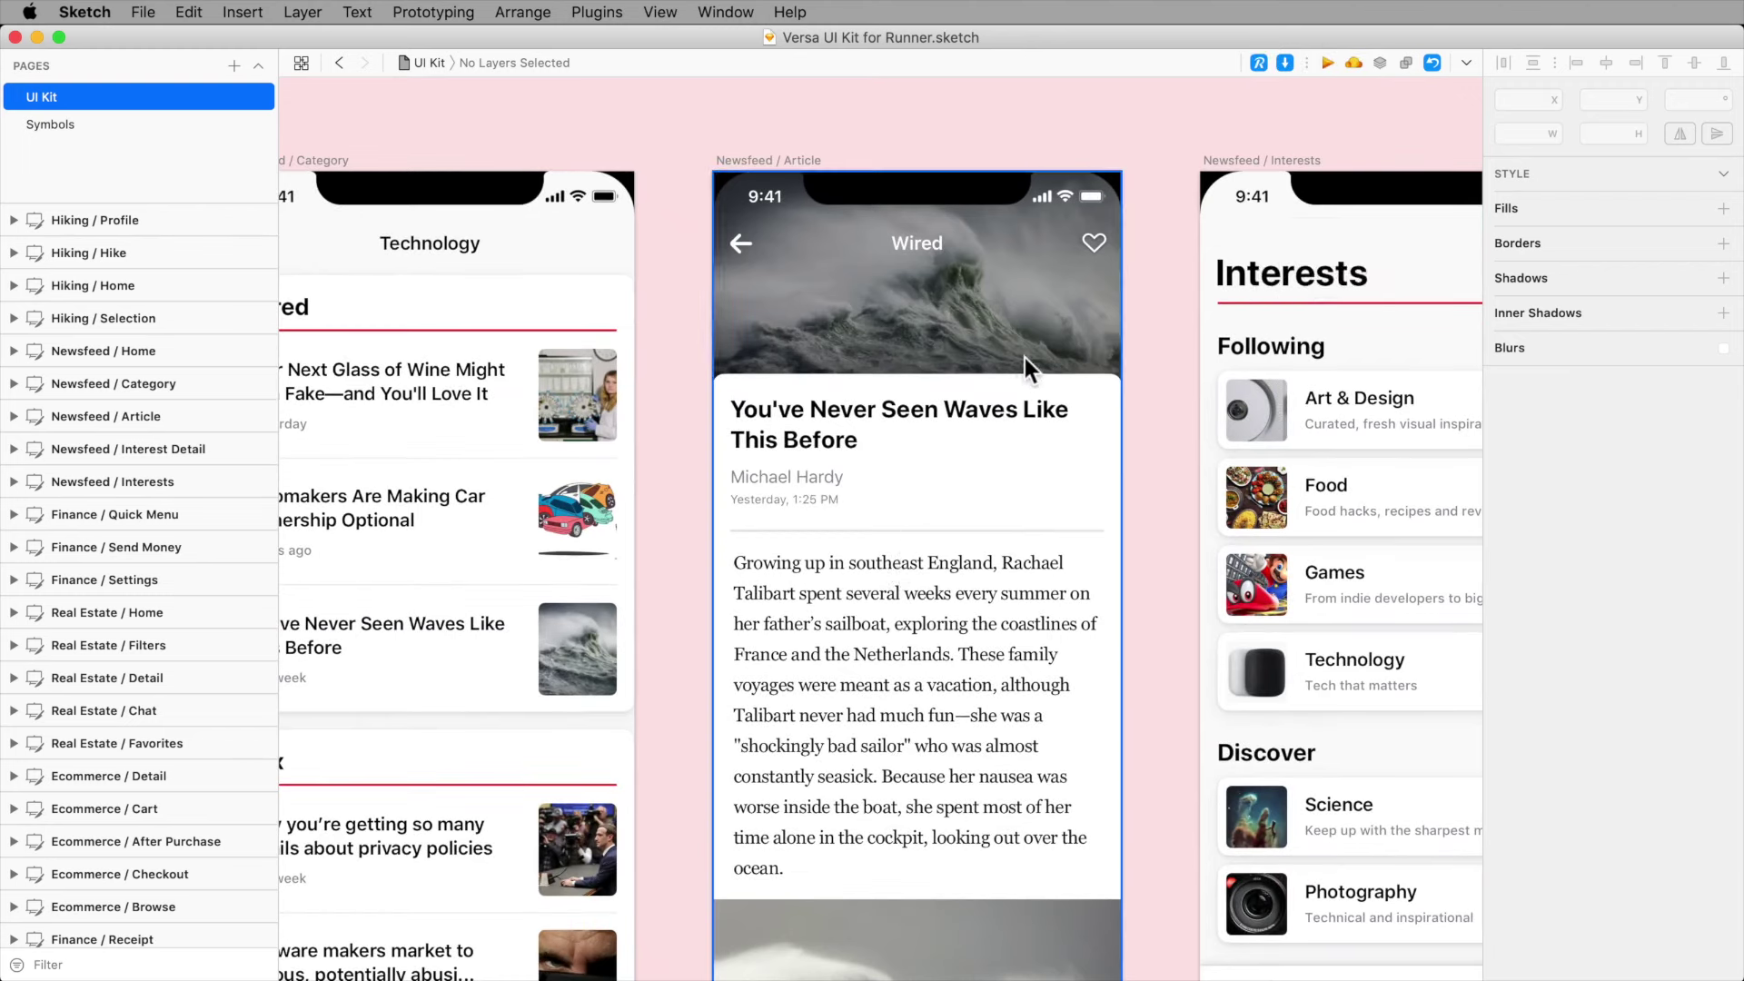
key(r)
mouse_move(1020, 300)
mouse_down()
mouse_move(1079, 357)
mouse_move(1103, 329)
mouse_move(1135, 392)
mouse_up()
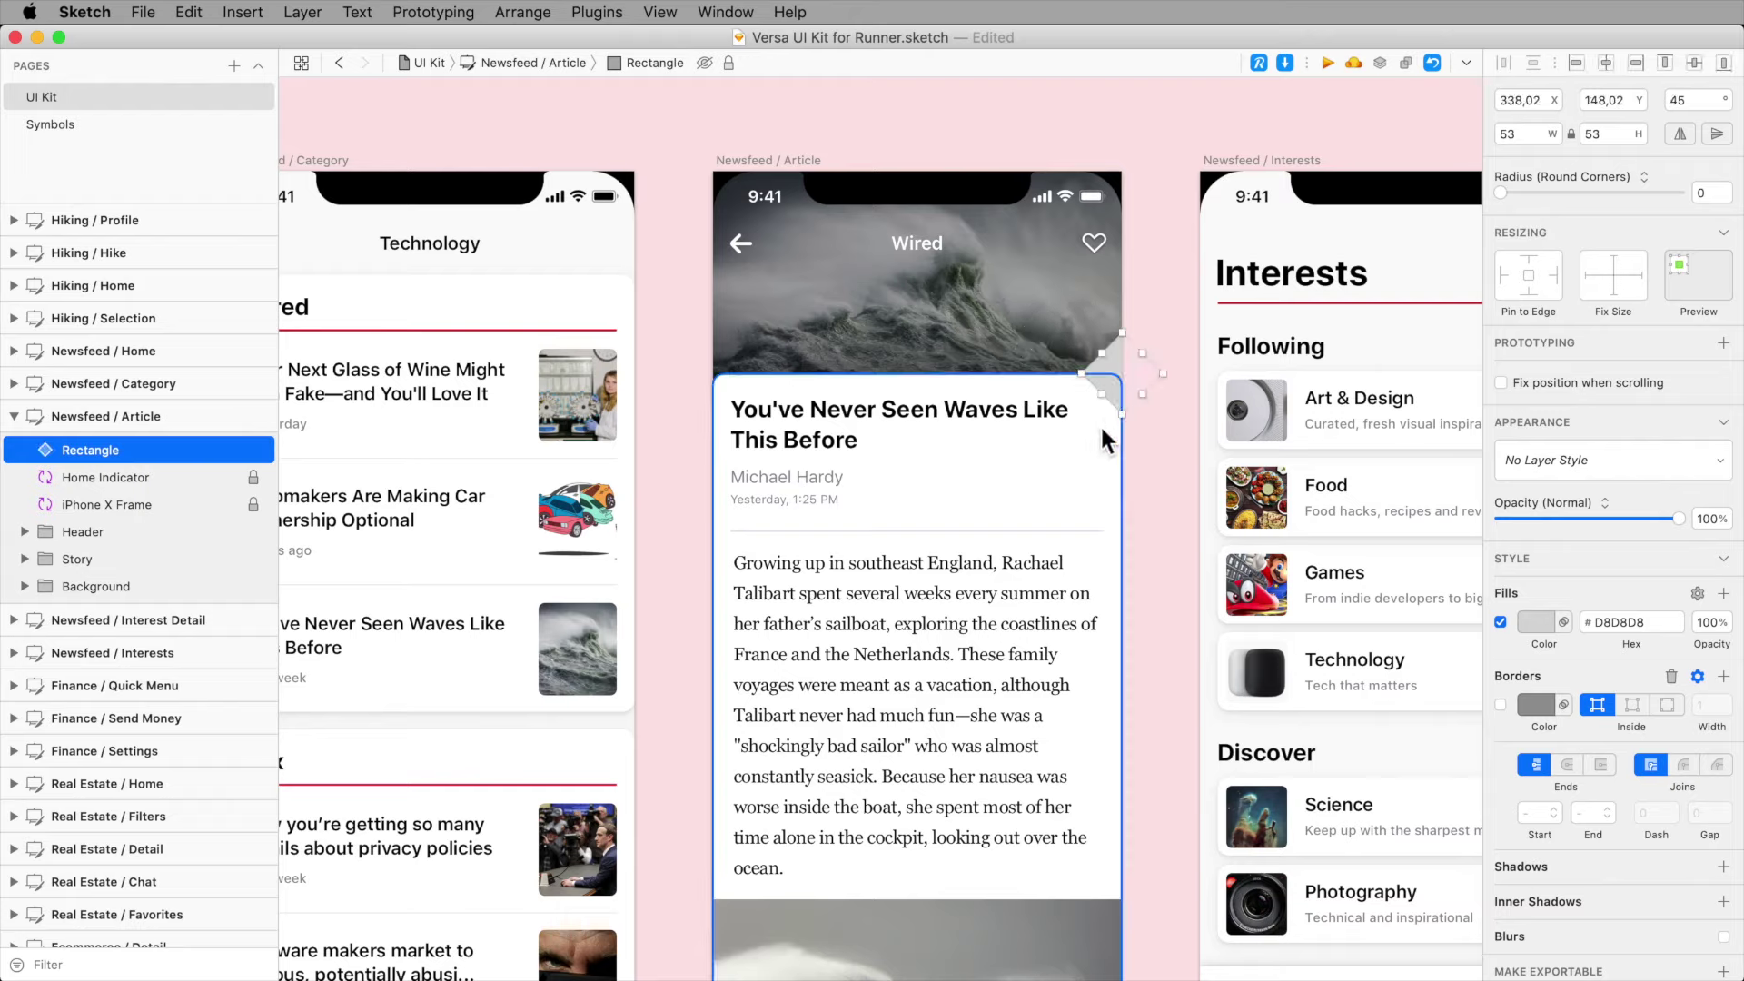
Step: Subtract the rotated square from the story card's shape using Runner to cut off its corner
shift+super+click(1100, 423)
key(super+slash)
text(comb)
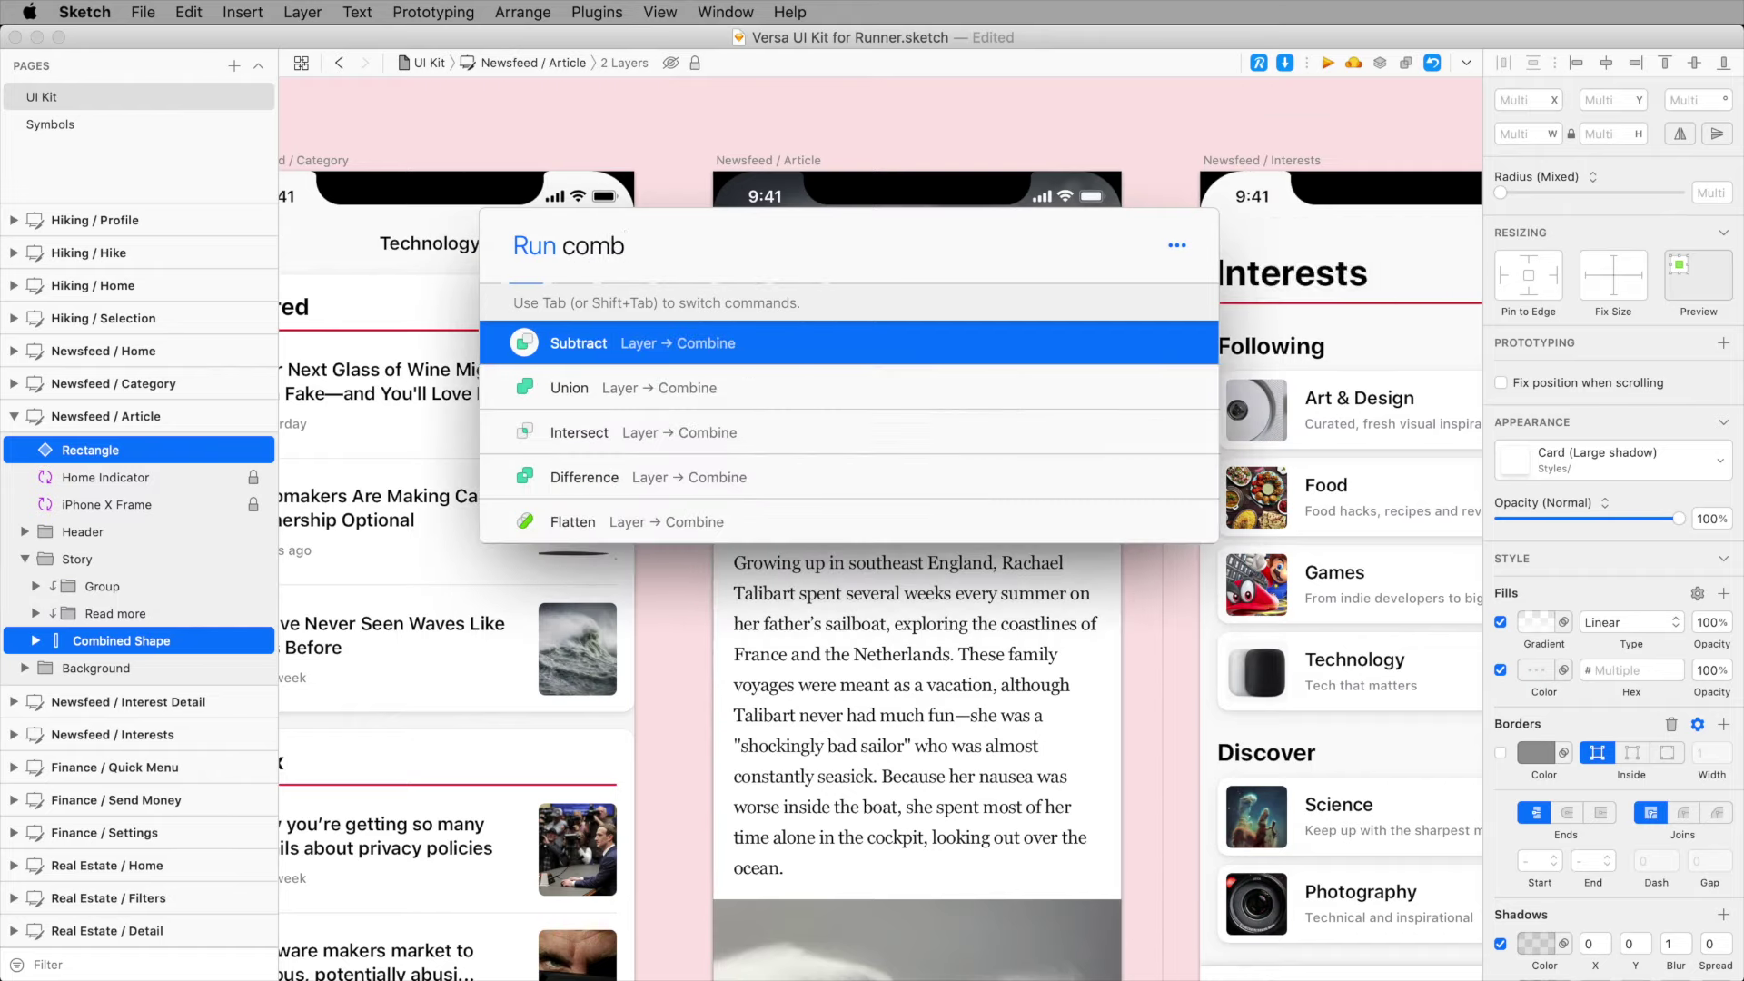
key(Return)
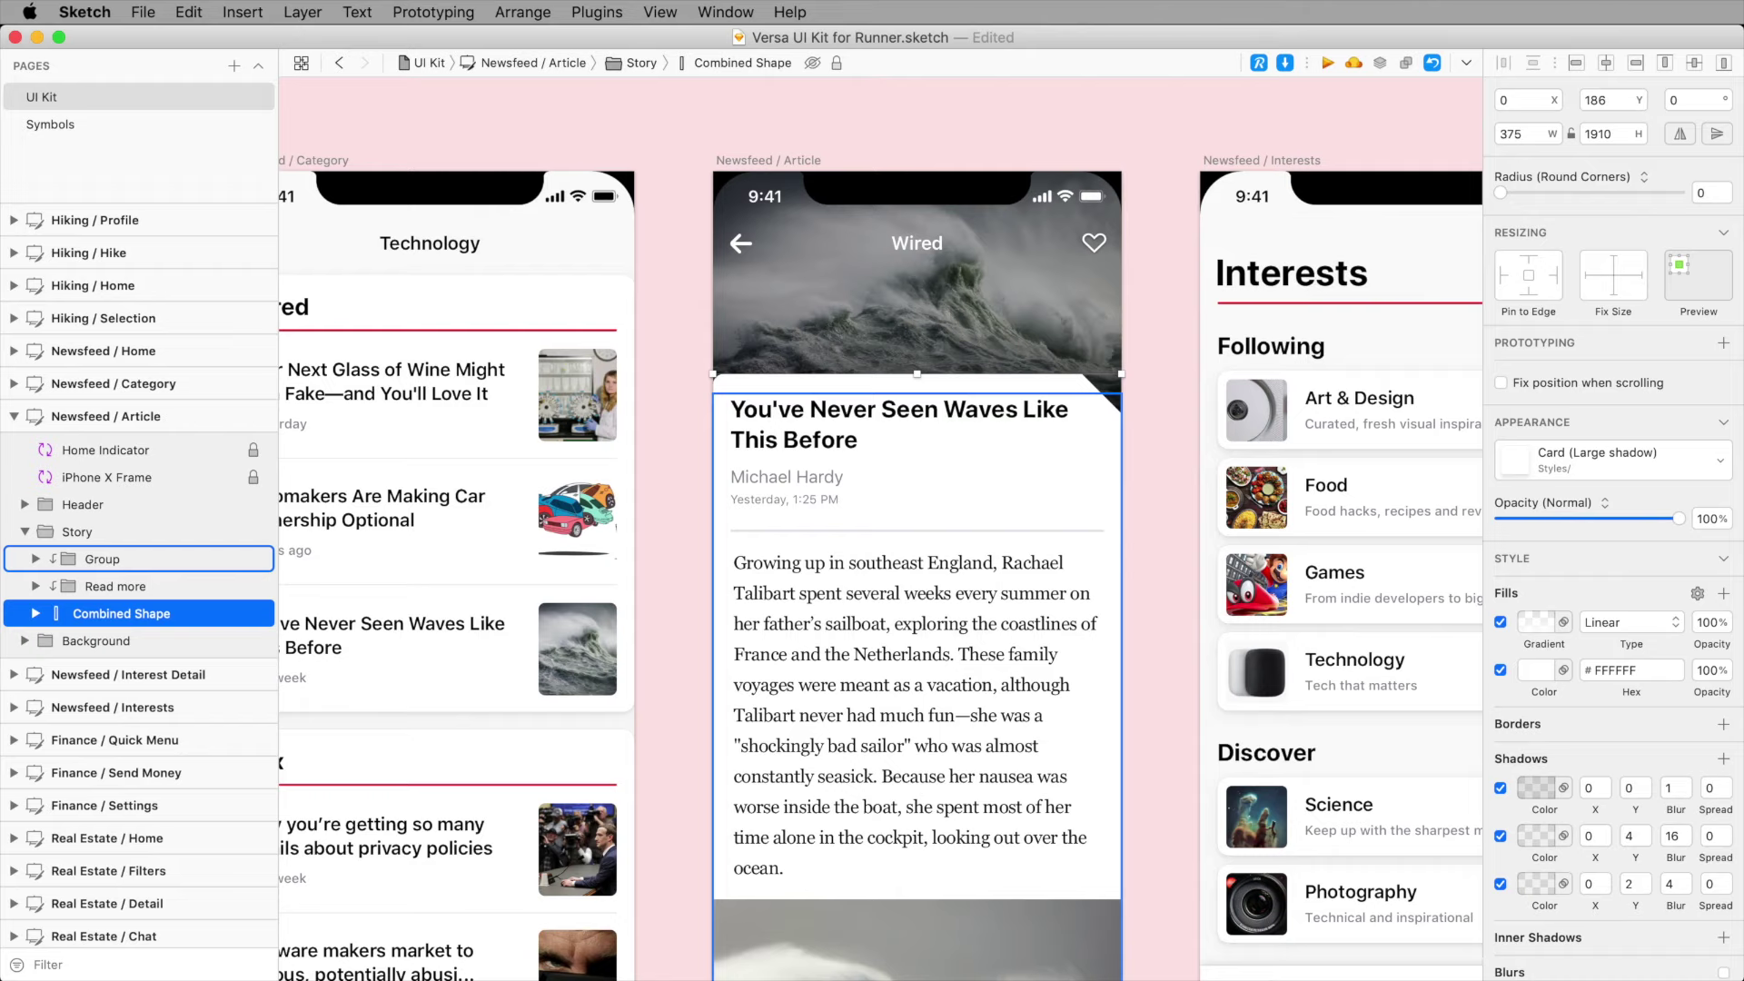
Step: Transform the "Yesterday, 1:25 PM" text layer to uppercase with the Runner command
super+click(820, 497)
key(super+equal)
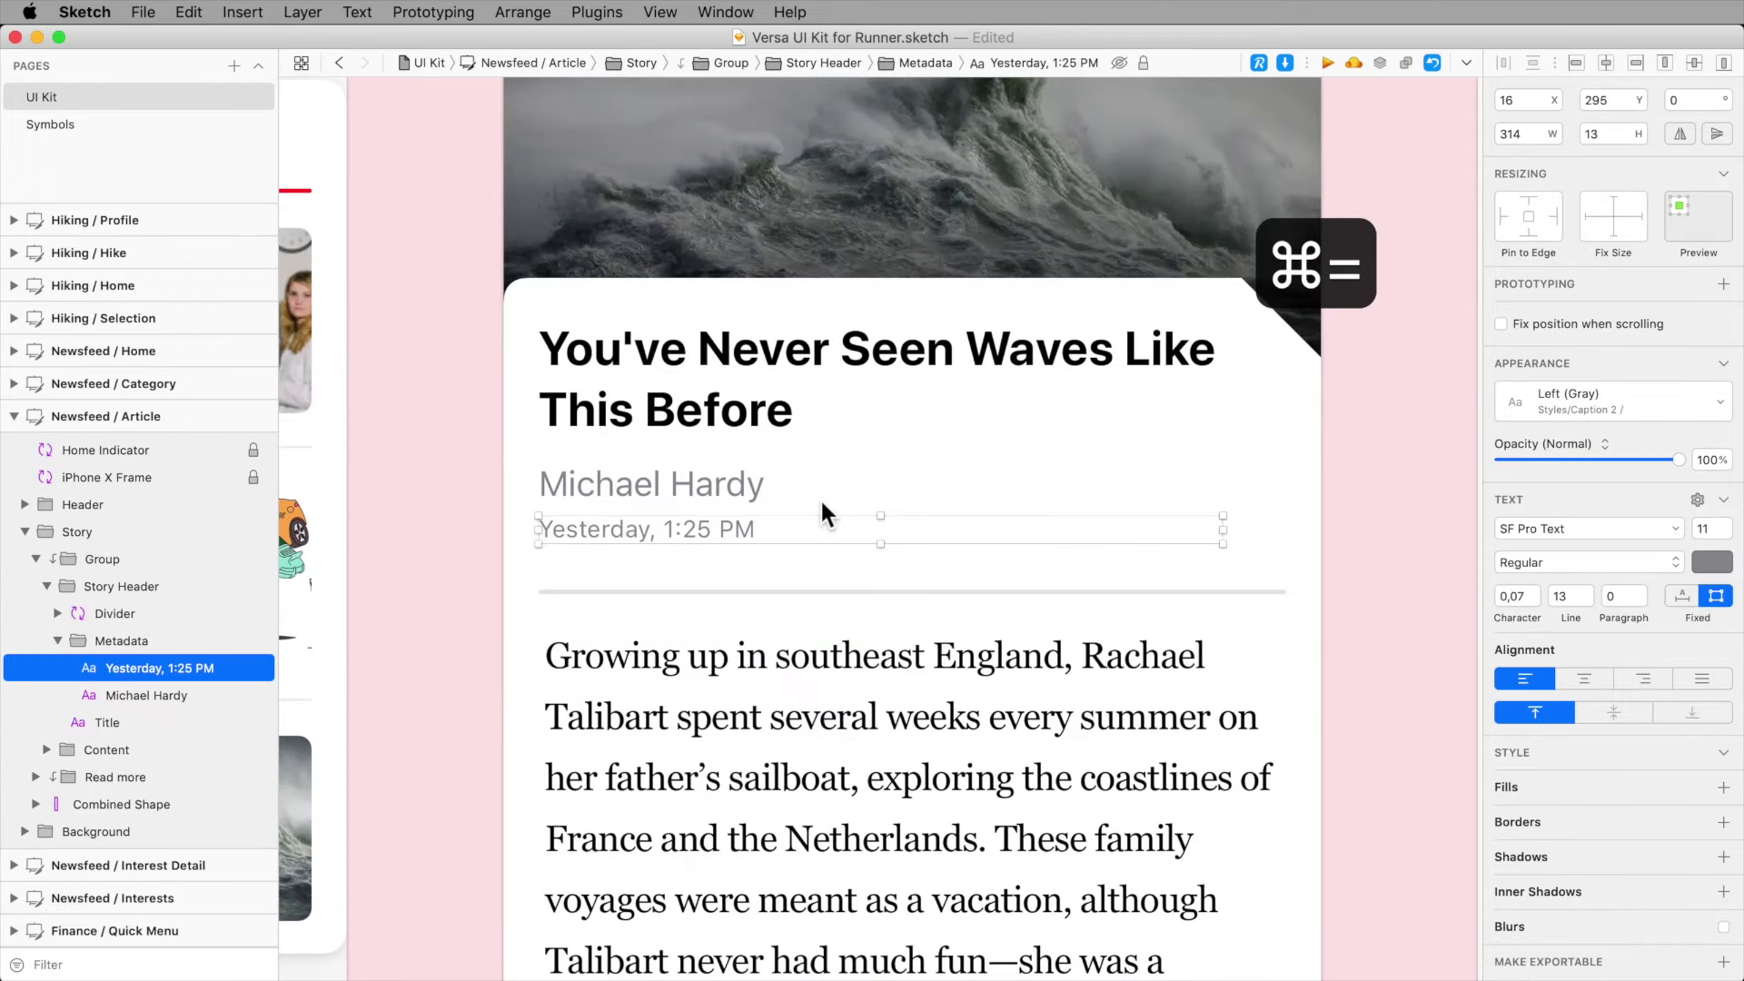
key(super+slash)
text(upperca)
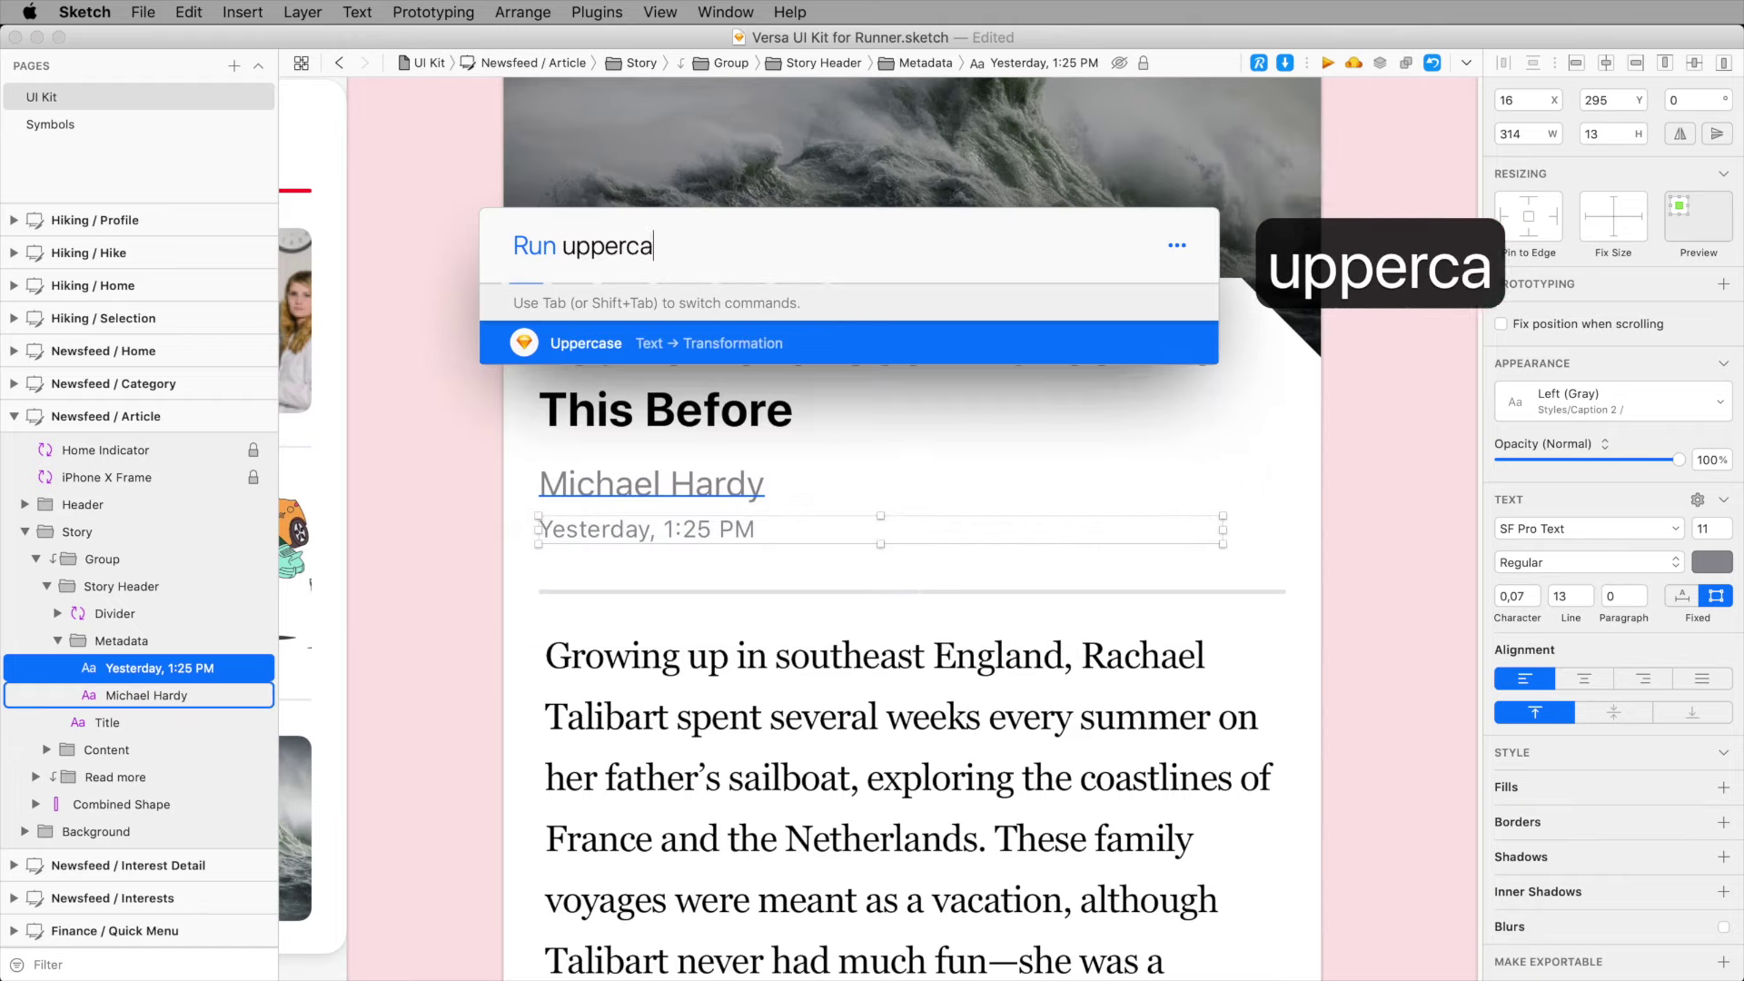
key(Return)
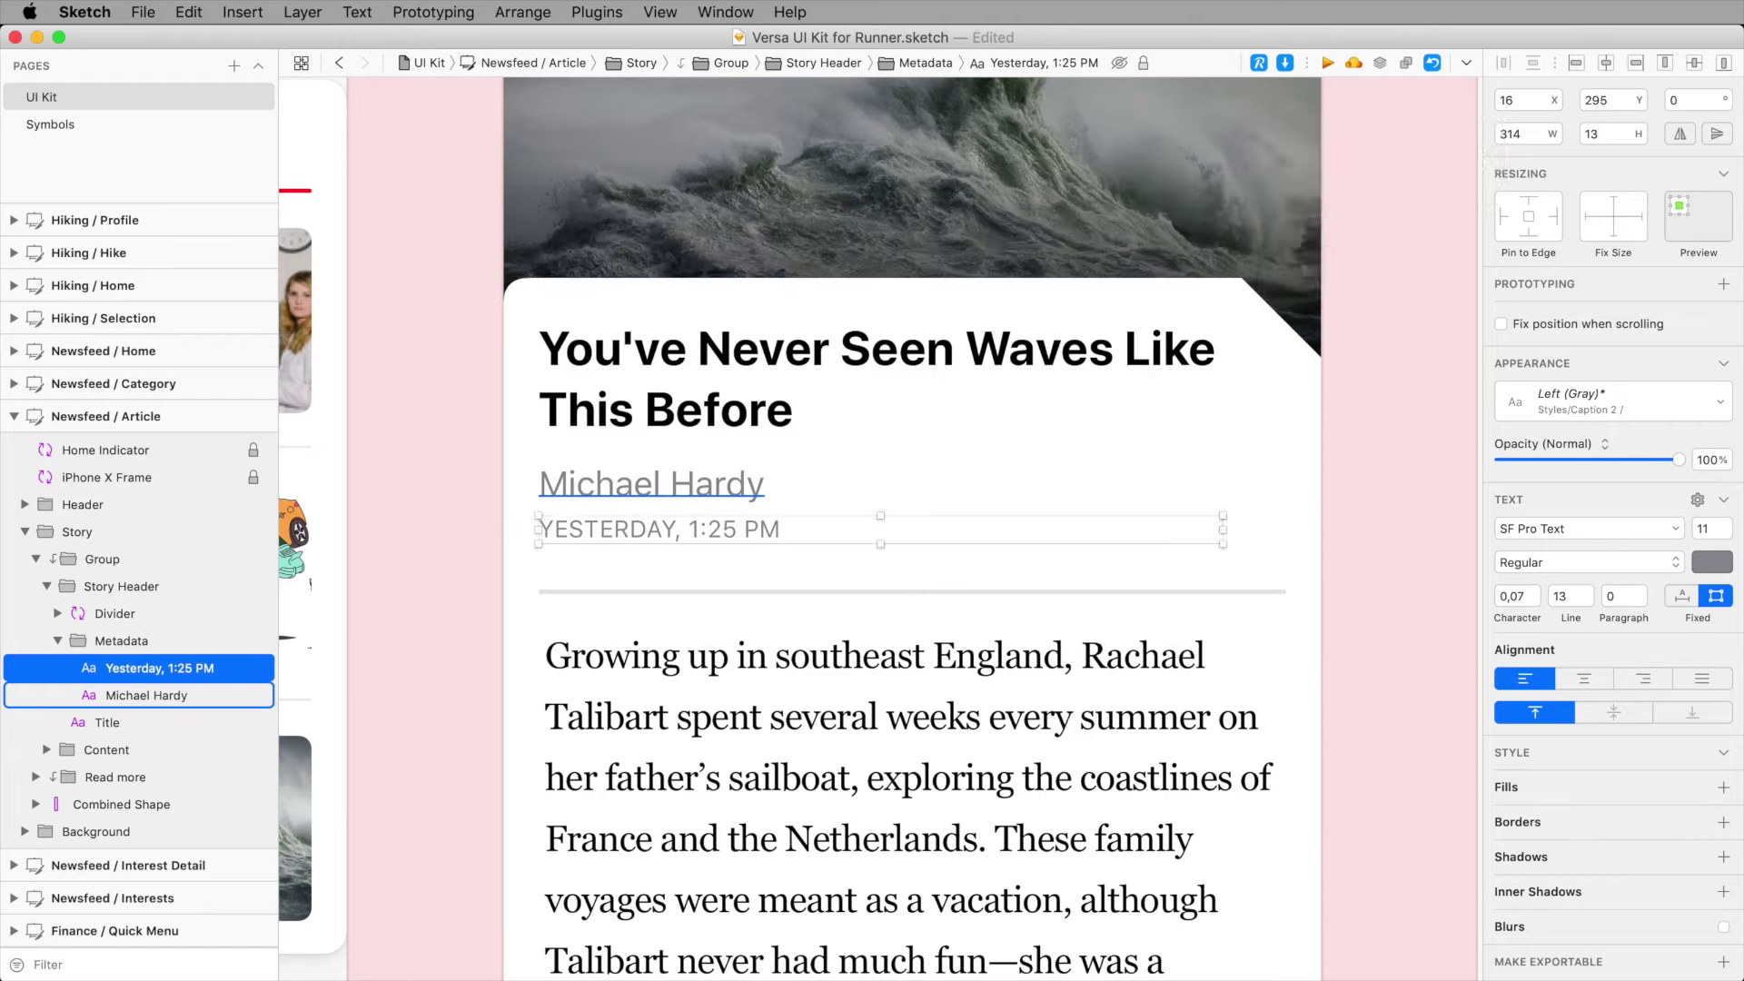
Step: Cycle Runner's modes from Run through Goto, Insert and Create to Apply and back, and jump directly to Apply
key(super+slash)
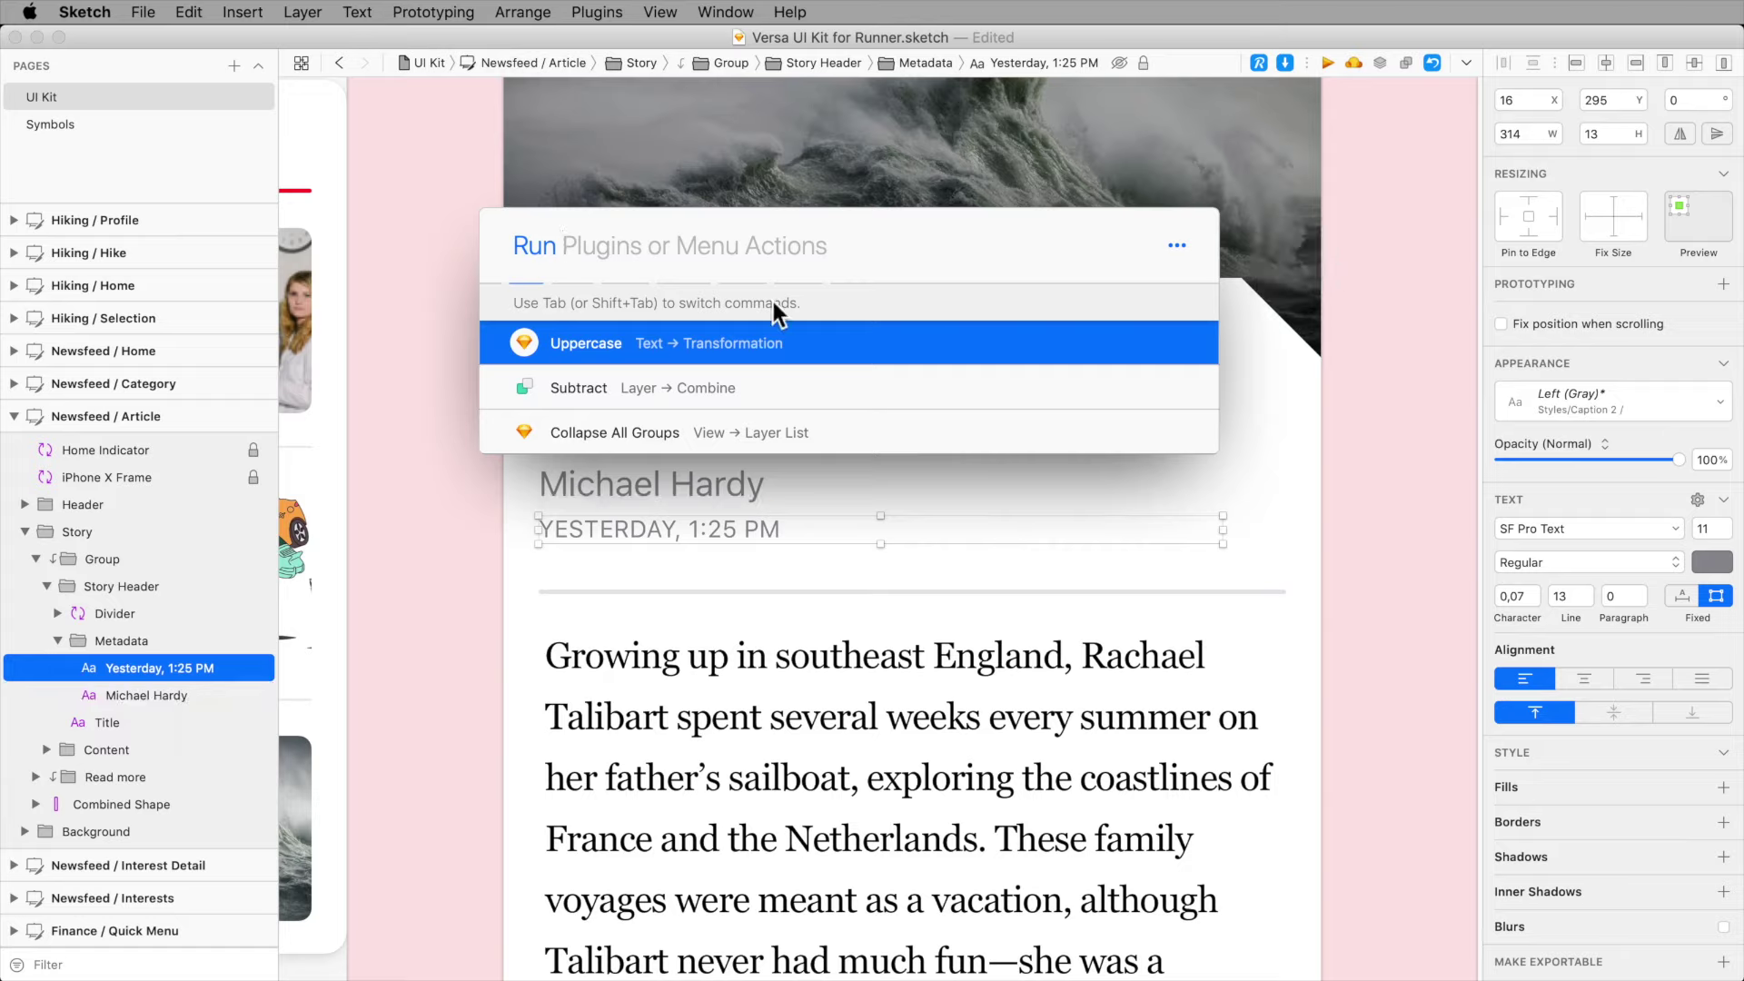
key(Tab)
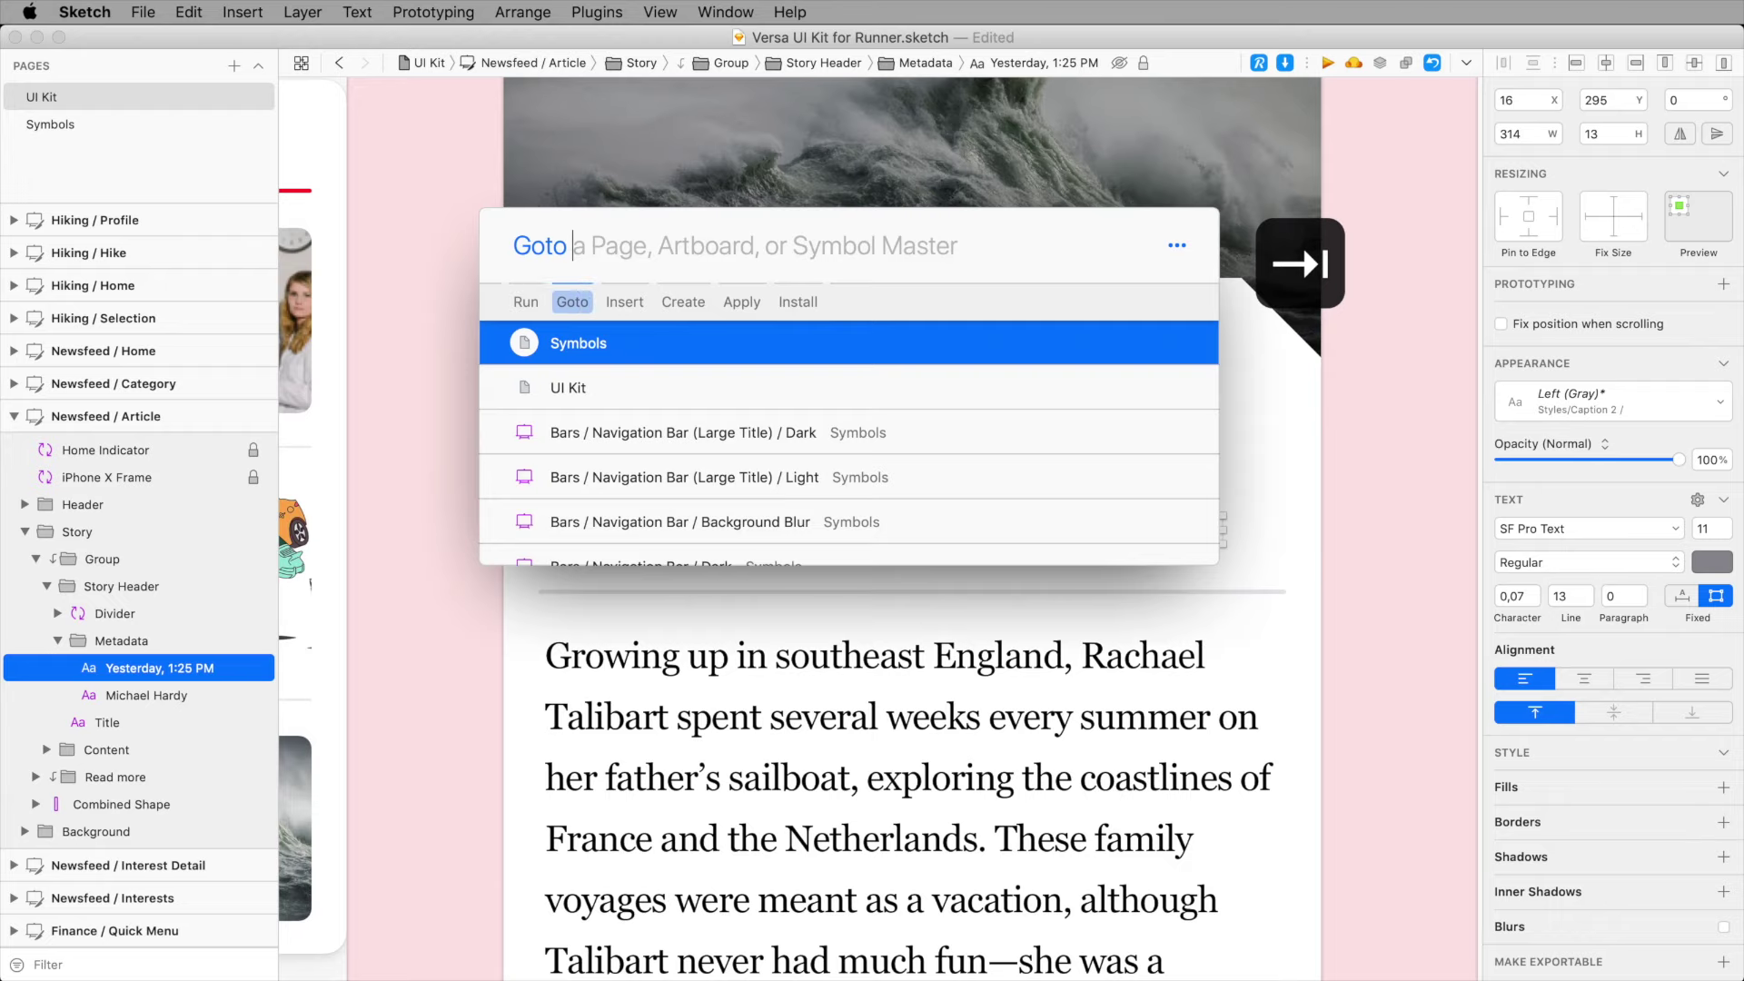
key(Tab)
key(Tab)
key(Tab)
key(Tab)
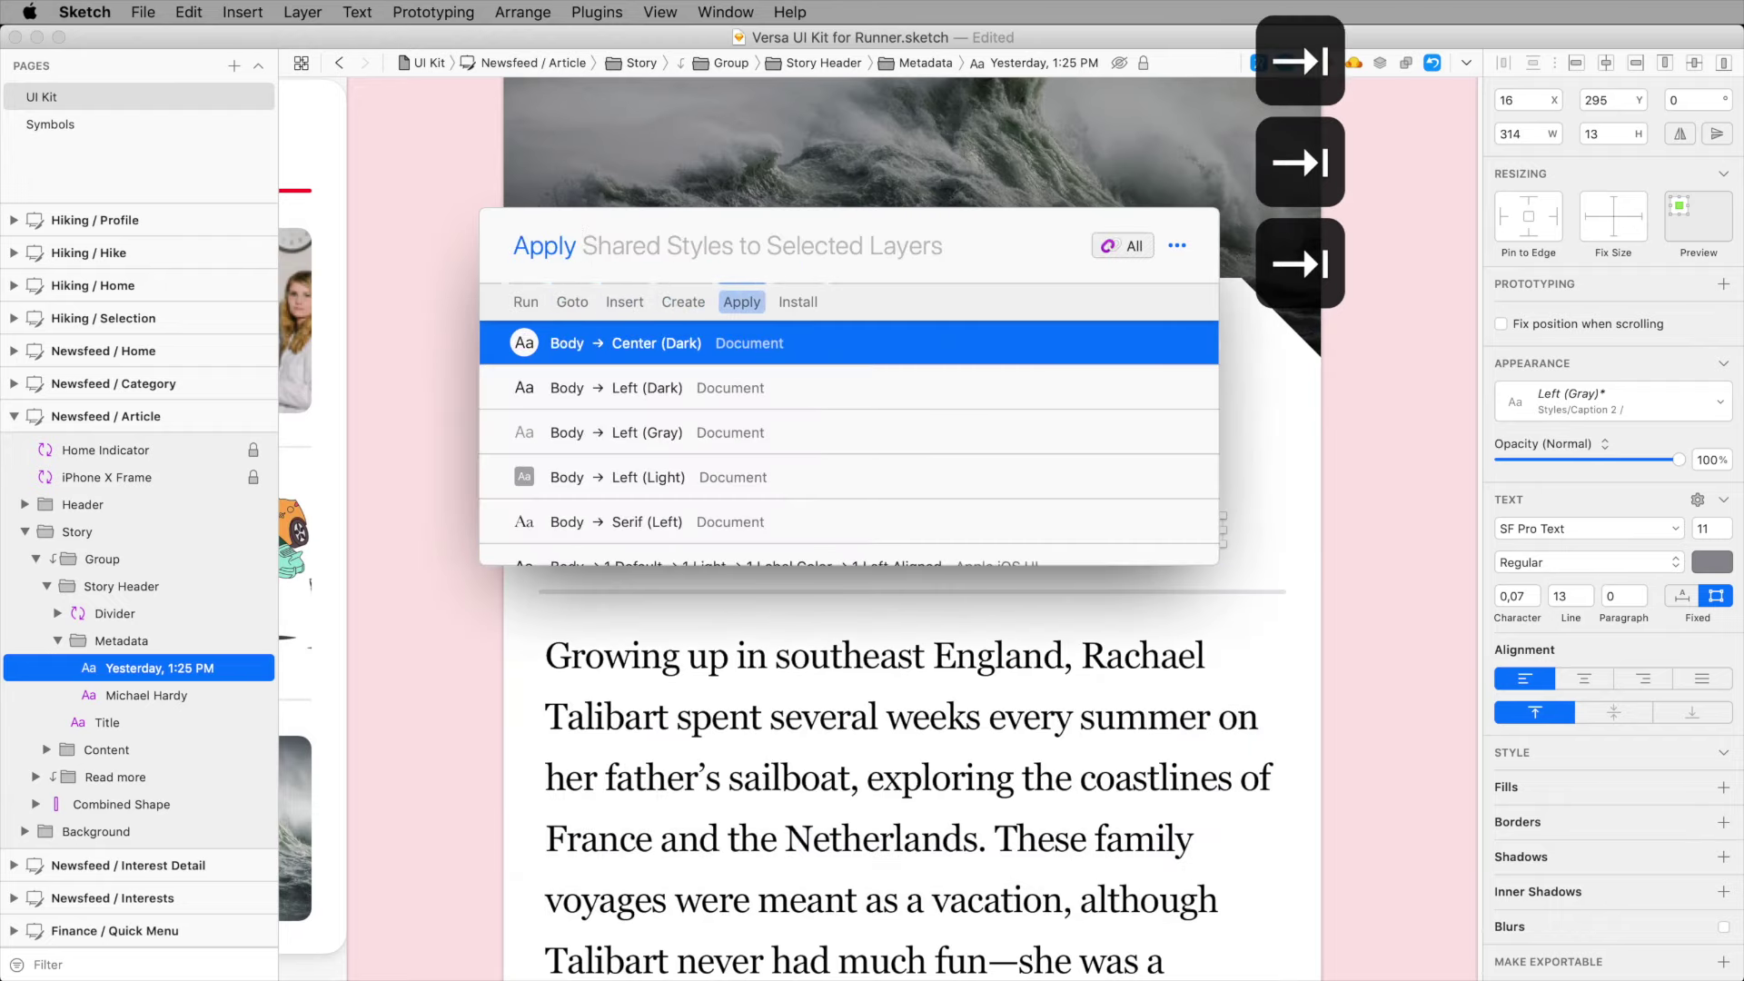
key(shift+Tab)
key(shift+Tab)
key(shift+Tab)
key(shift+Tab)
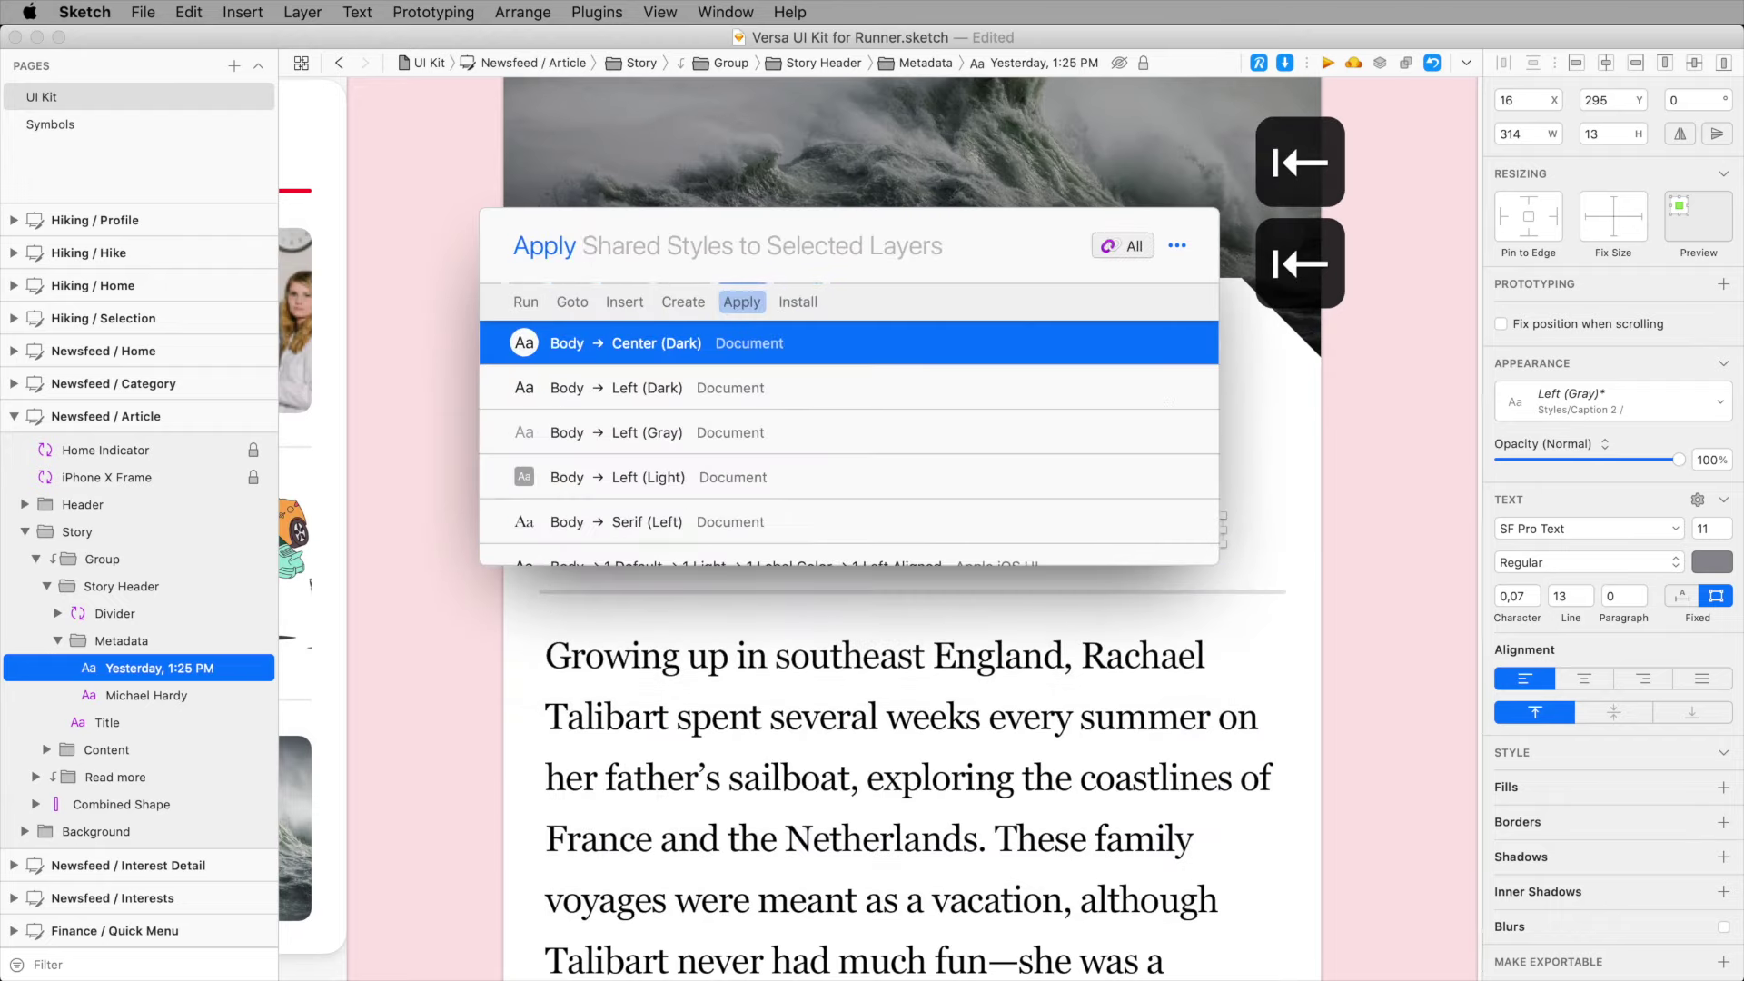
key(shift+Tab)
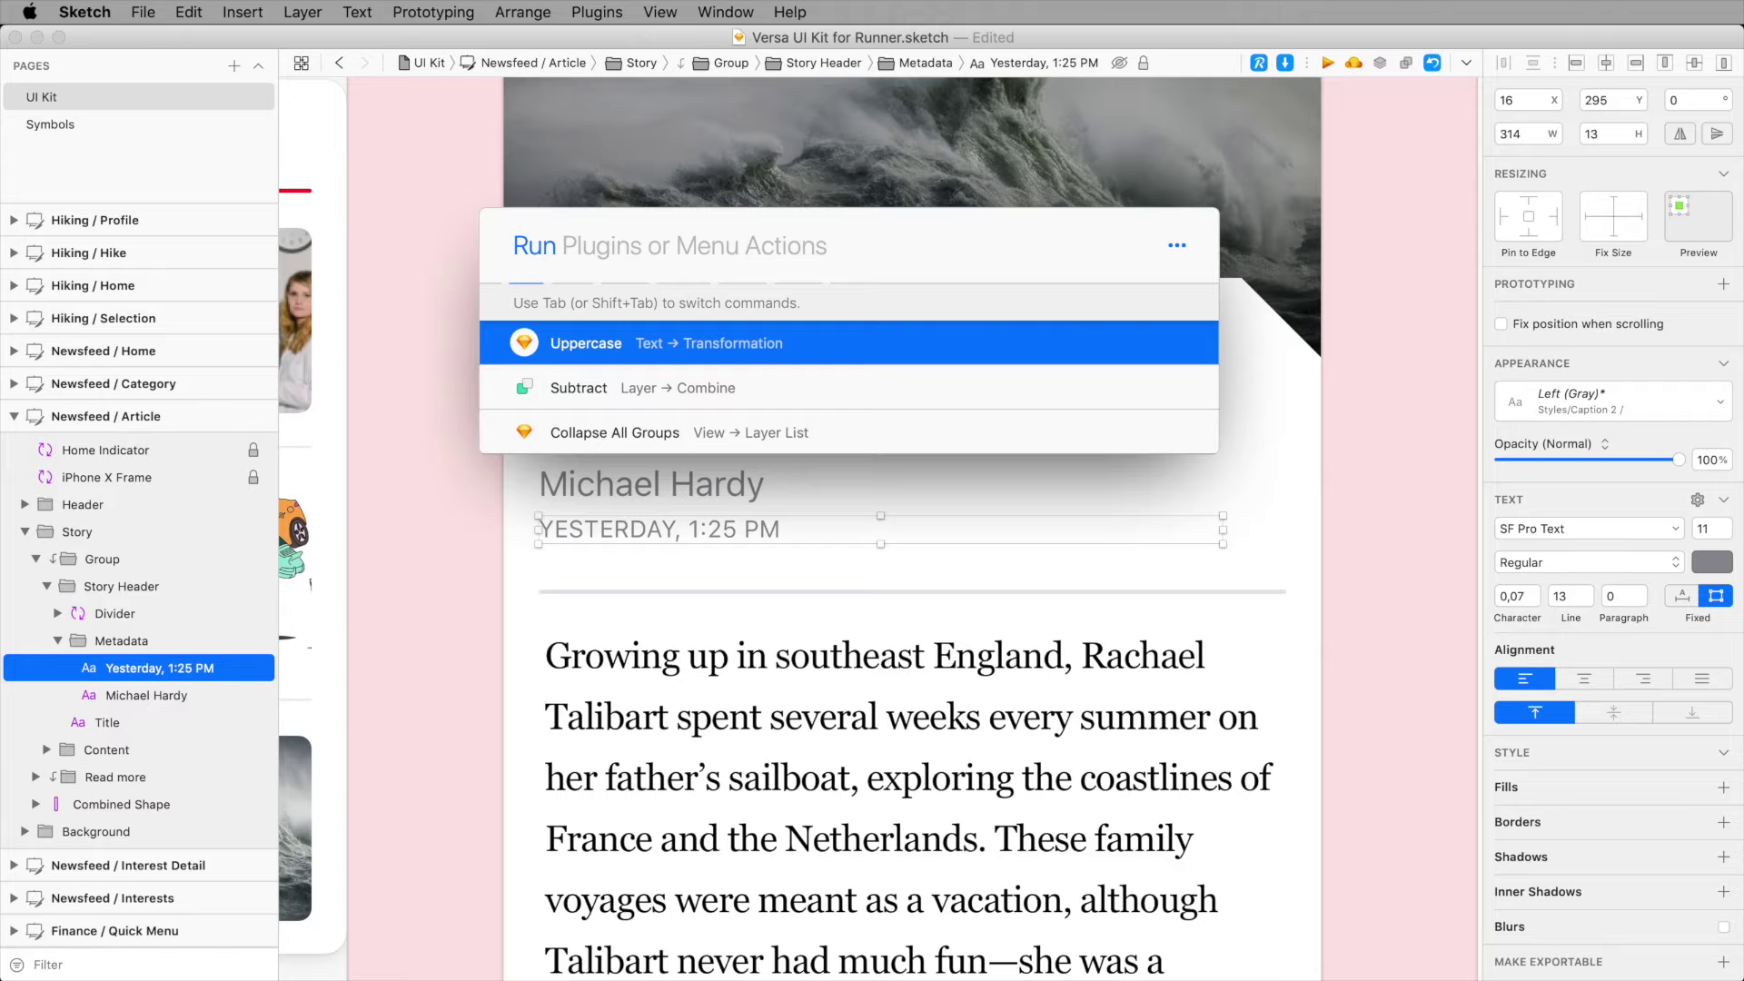
text(a)
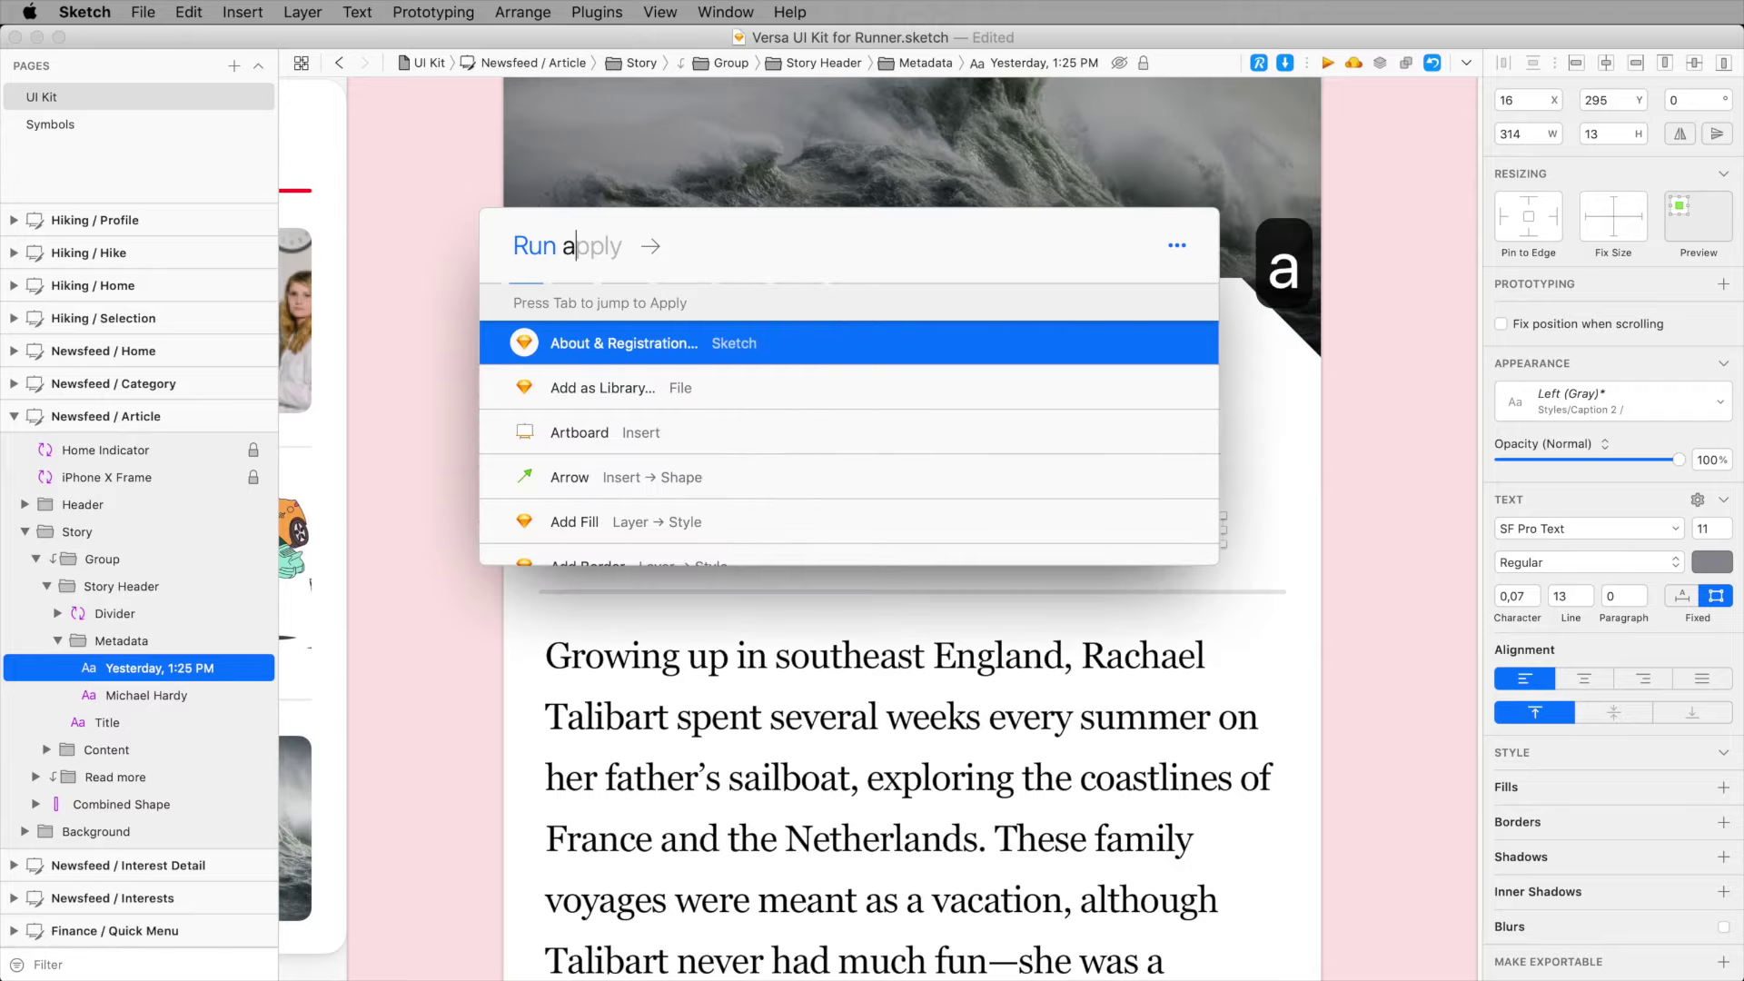
key(Tab)
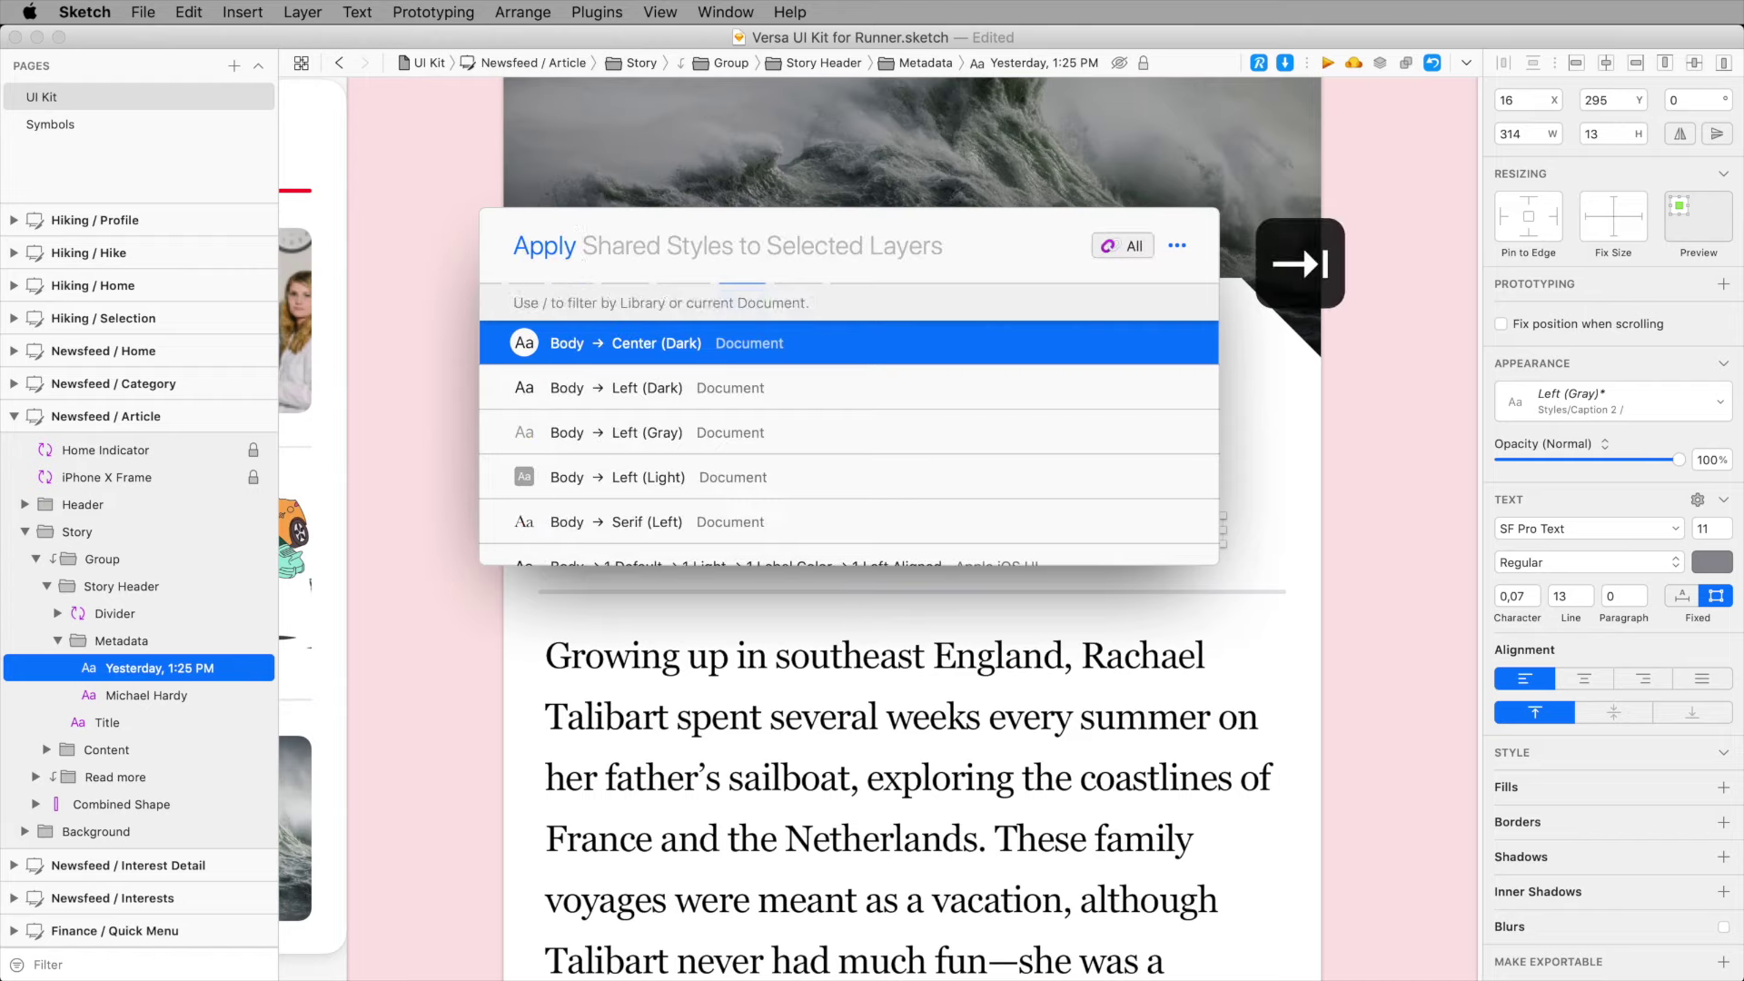
Step: Switch Runner to Goto mode, search for "work" and go to the Work / Detail artboard
text(g)
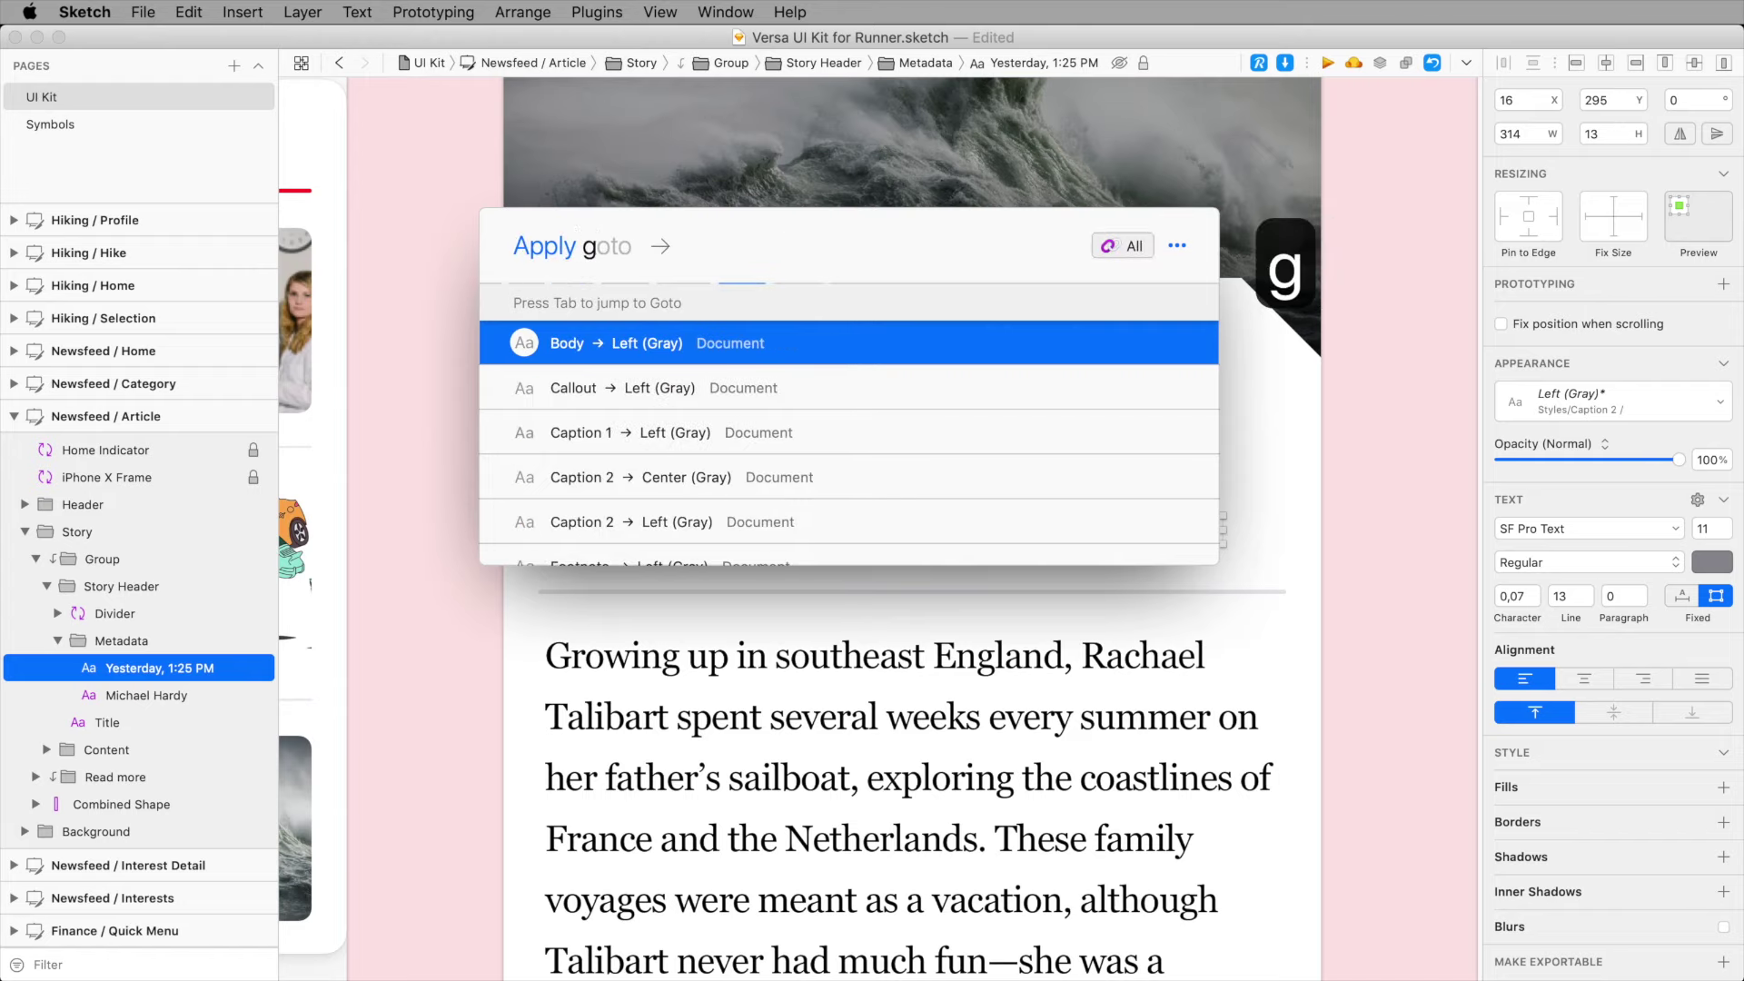
key(Tab)
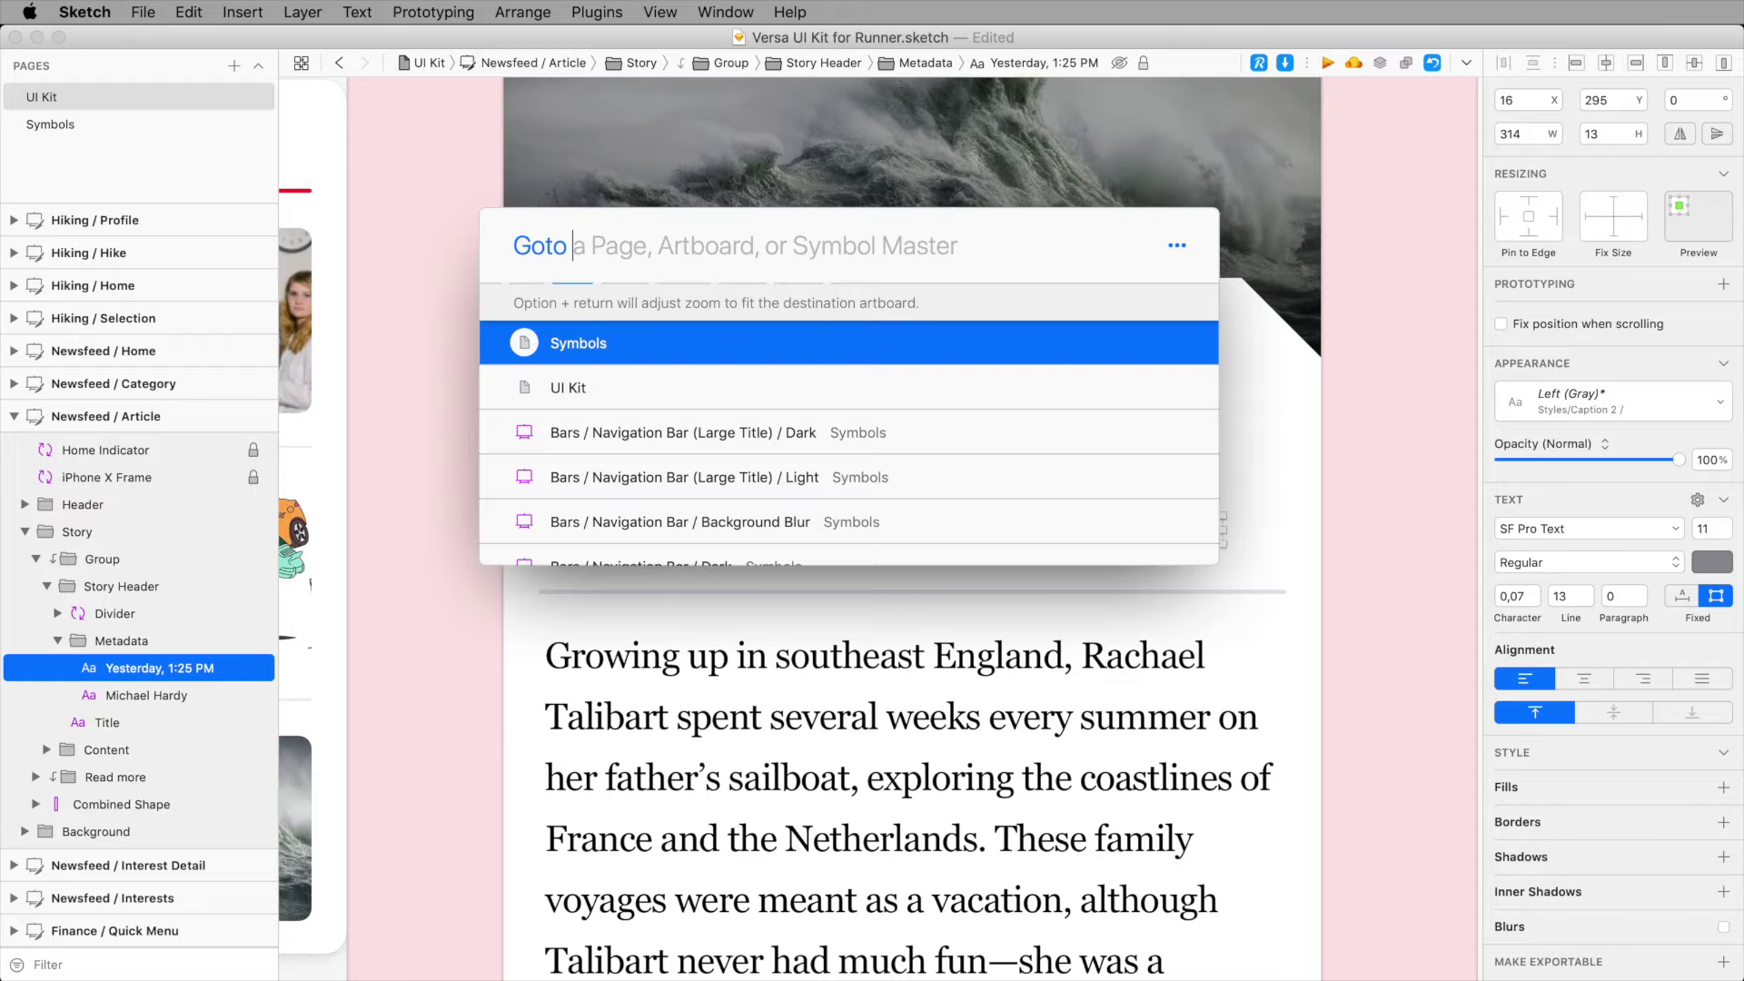
text(work)
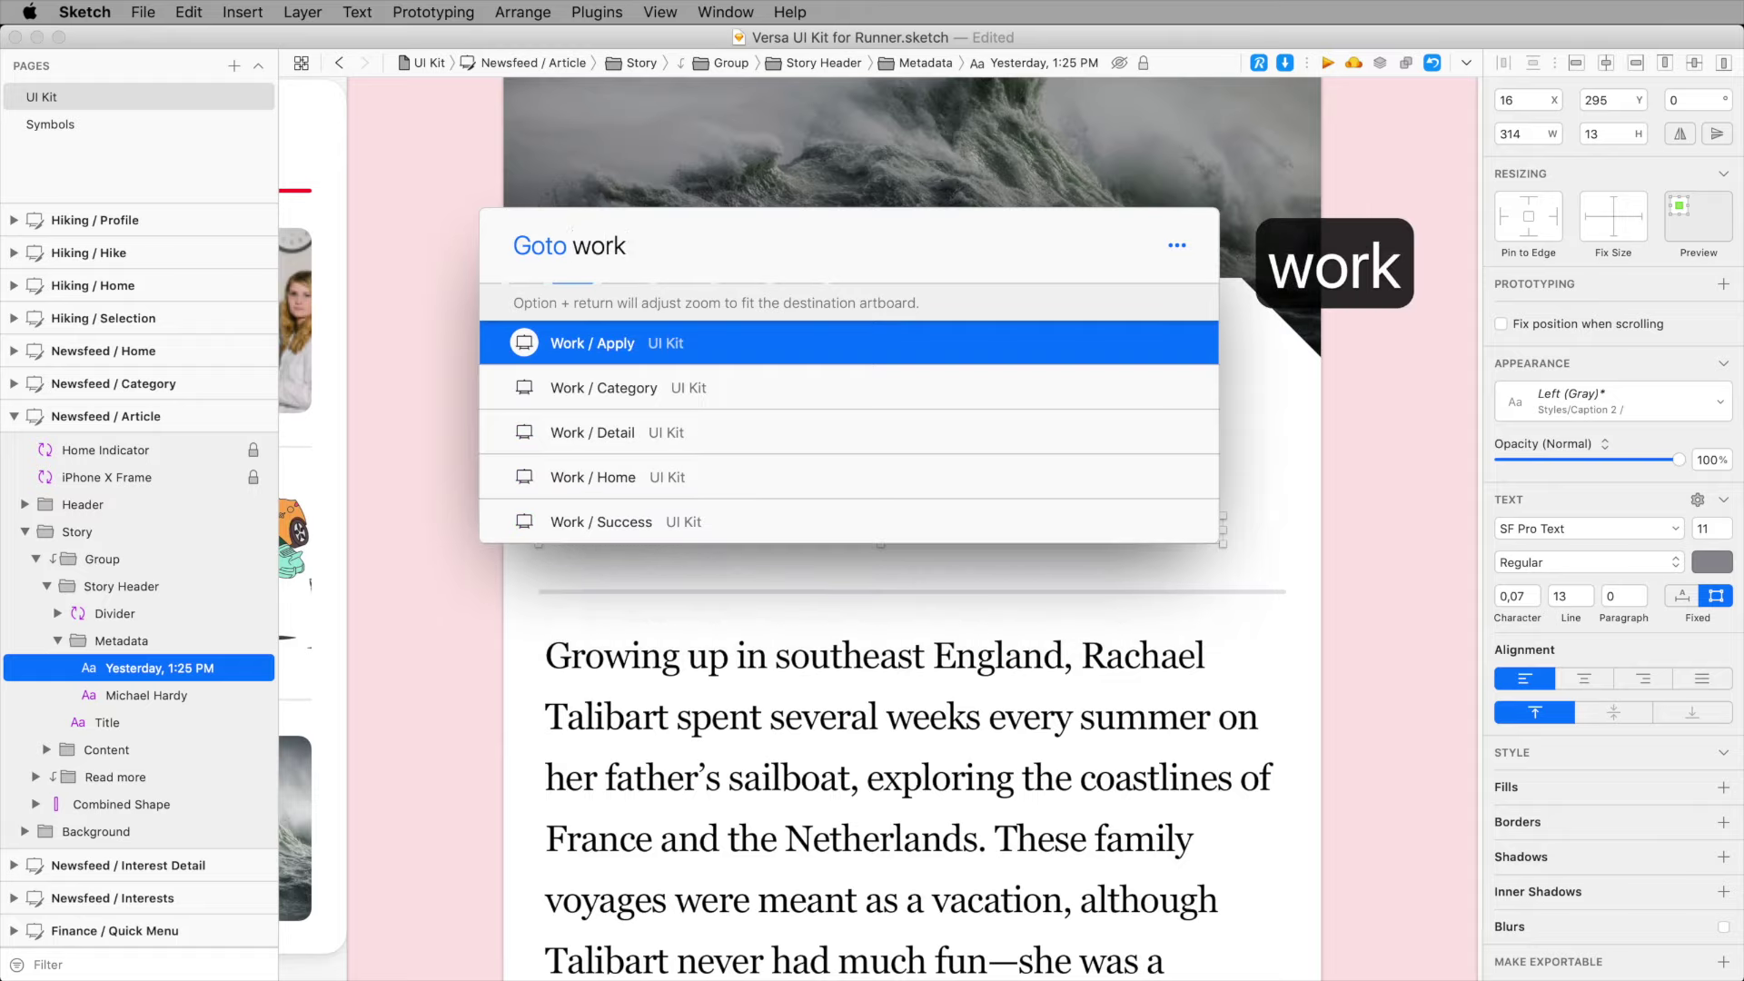
key(Down)
key(Down)
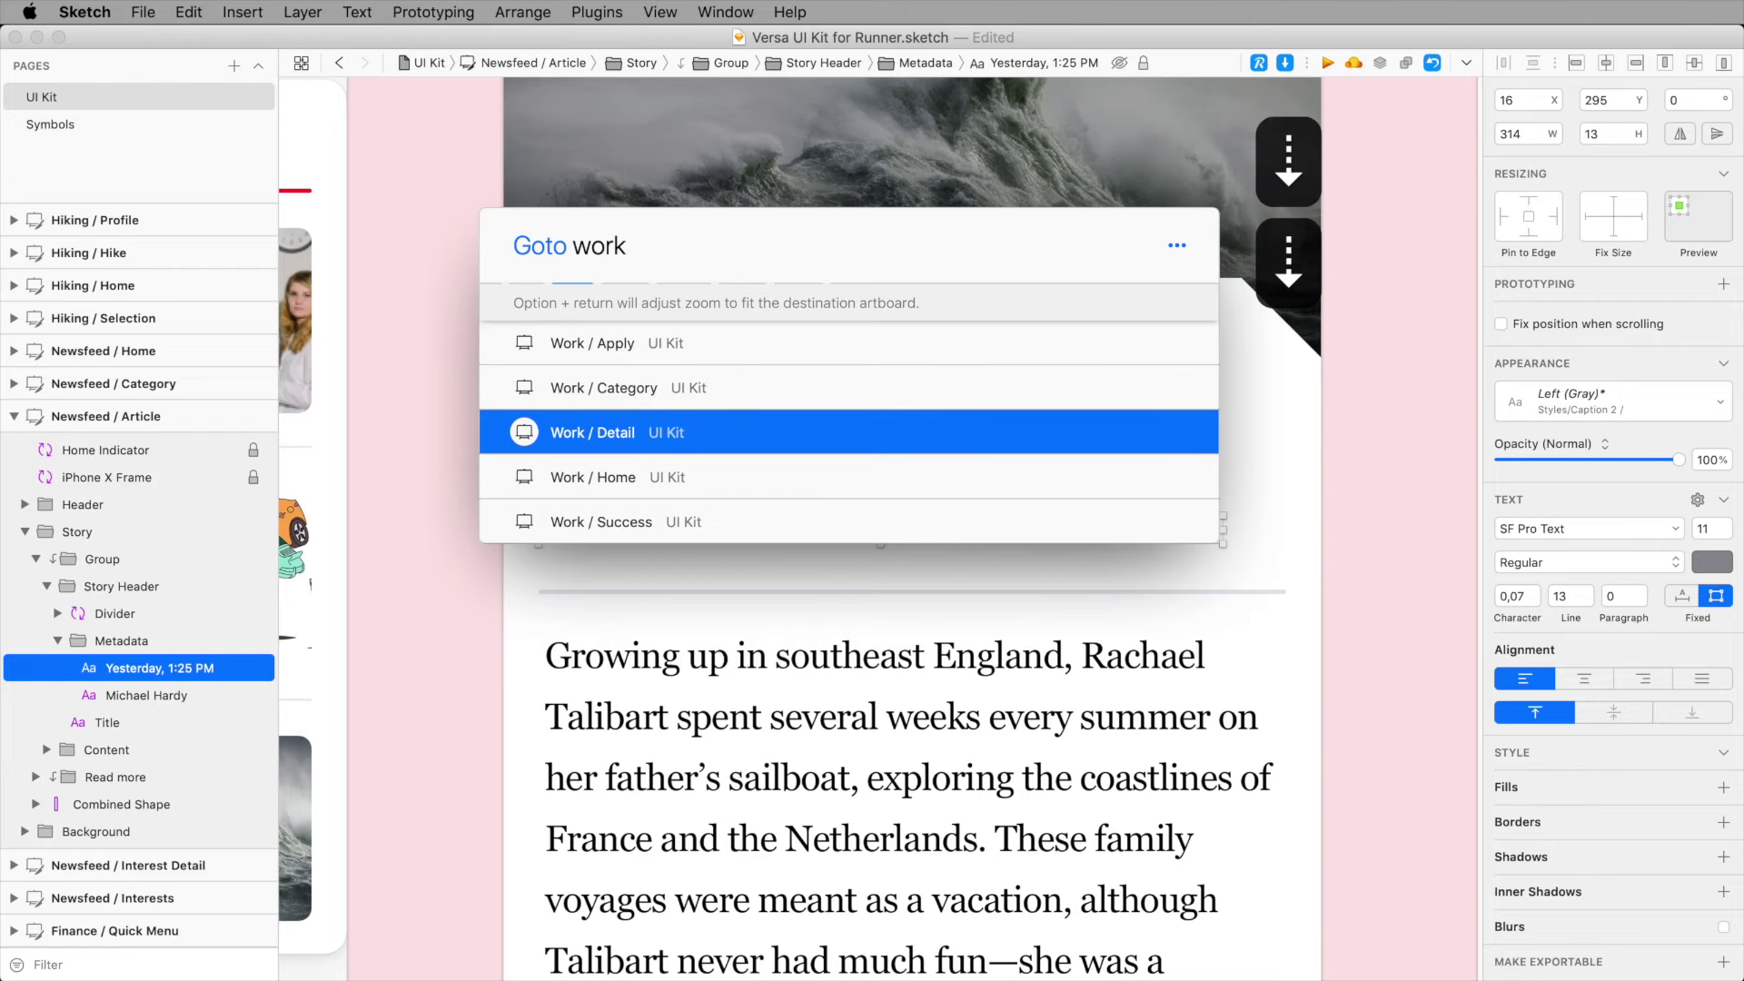
key(Return)
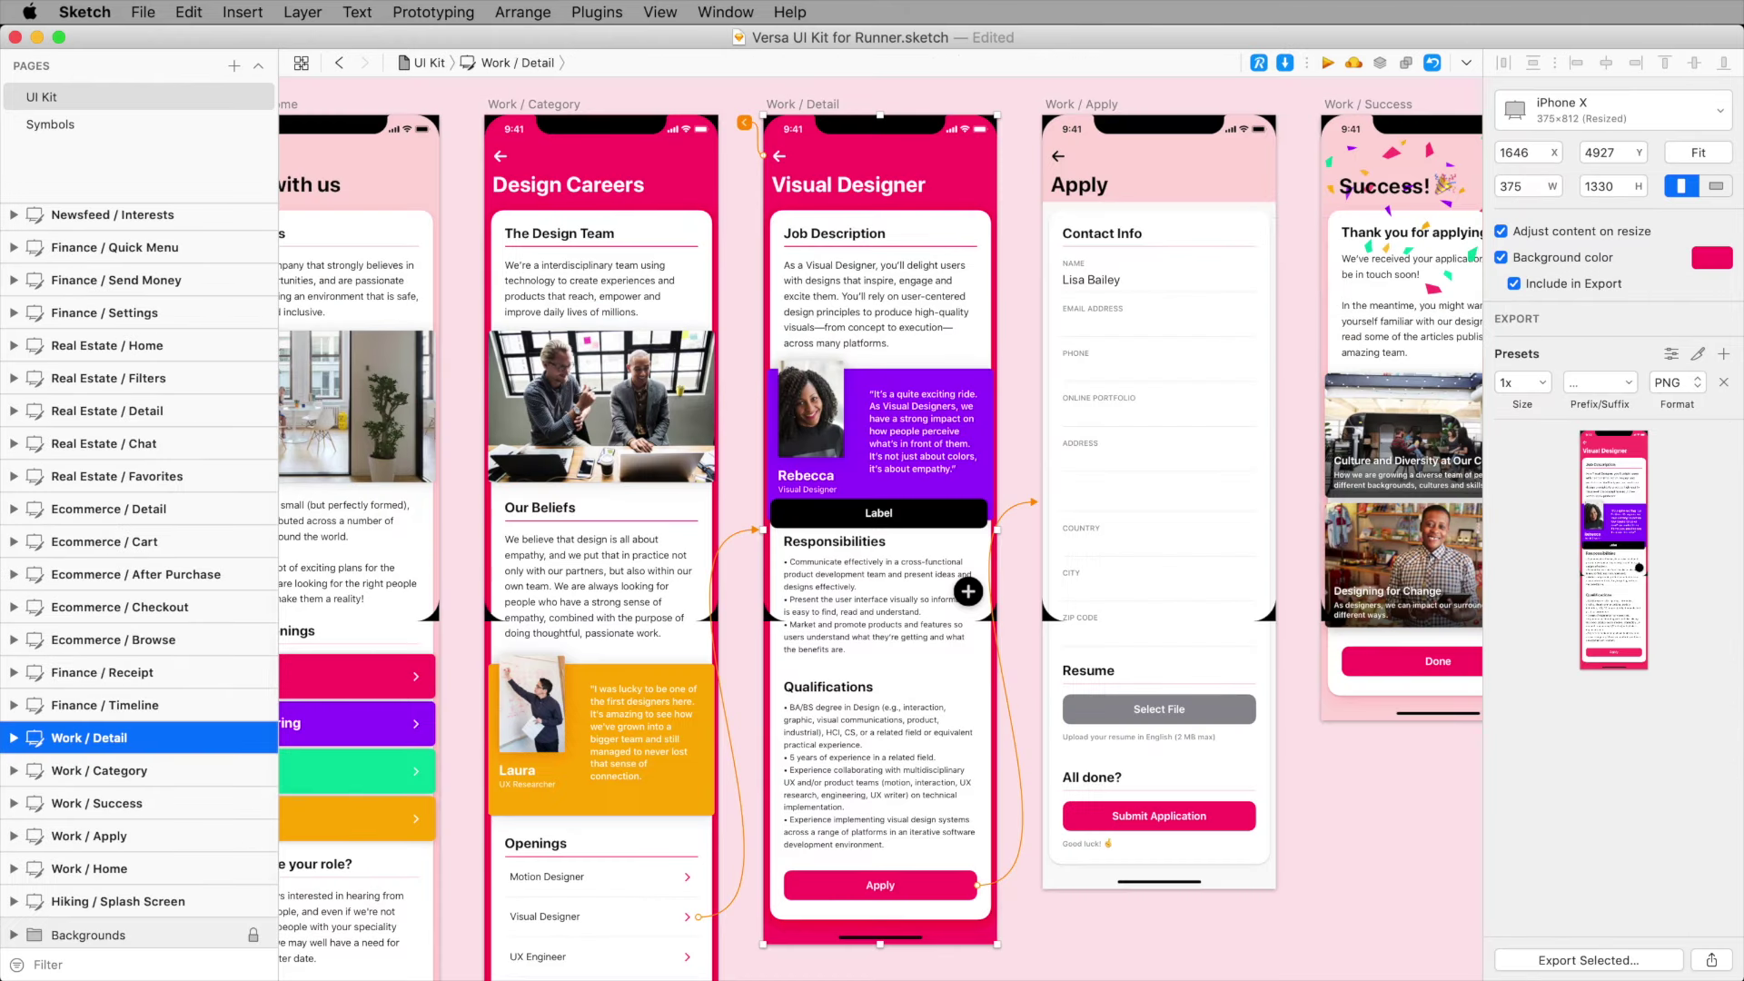
Step: Search for "hiki" in Runner's Goto mode and go to the Hiking / Home artboard
key(super+slash)
text(hiki)
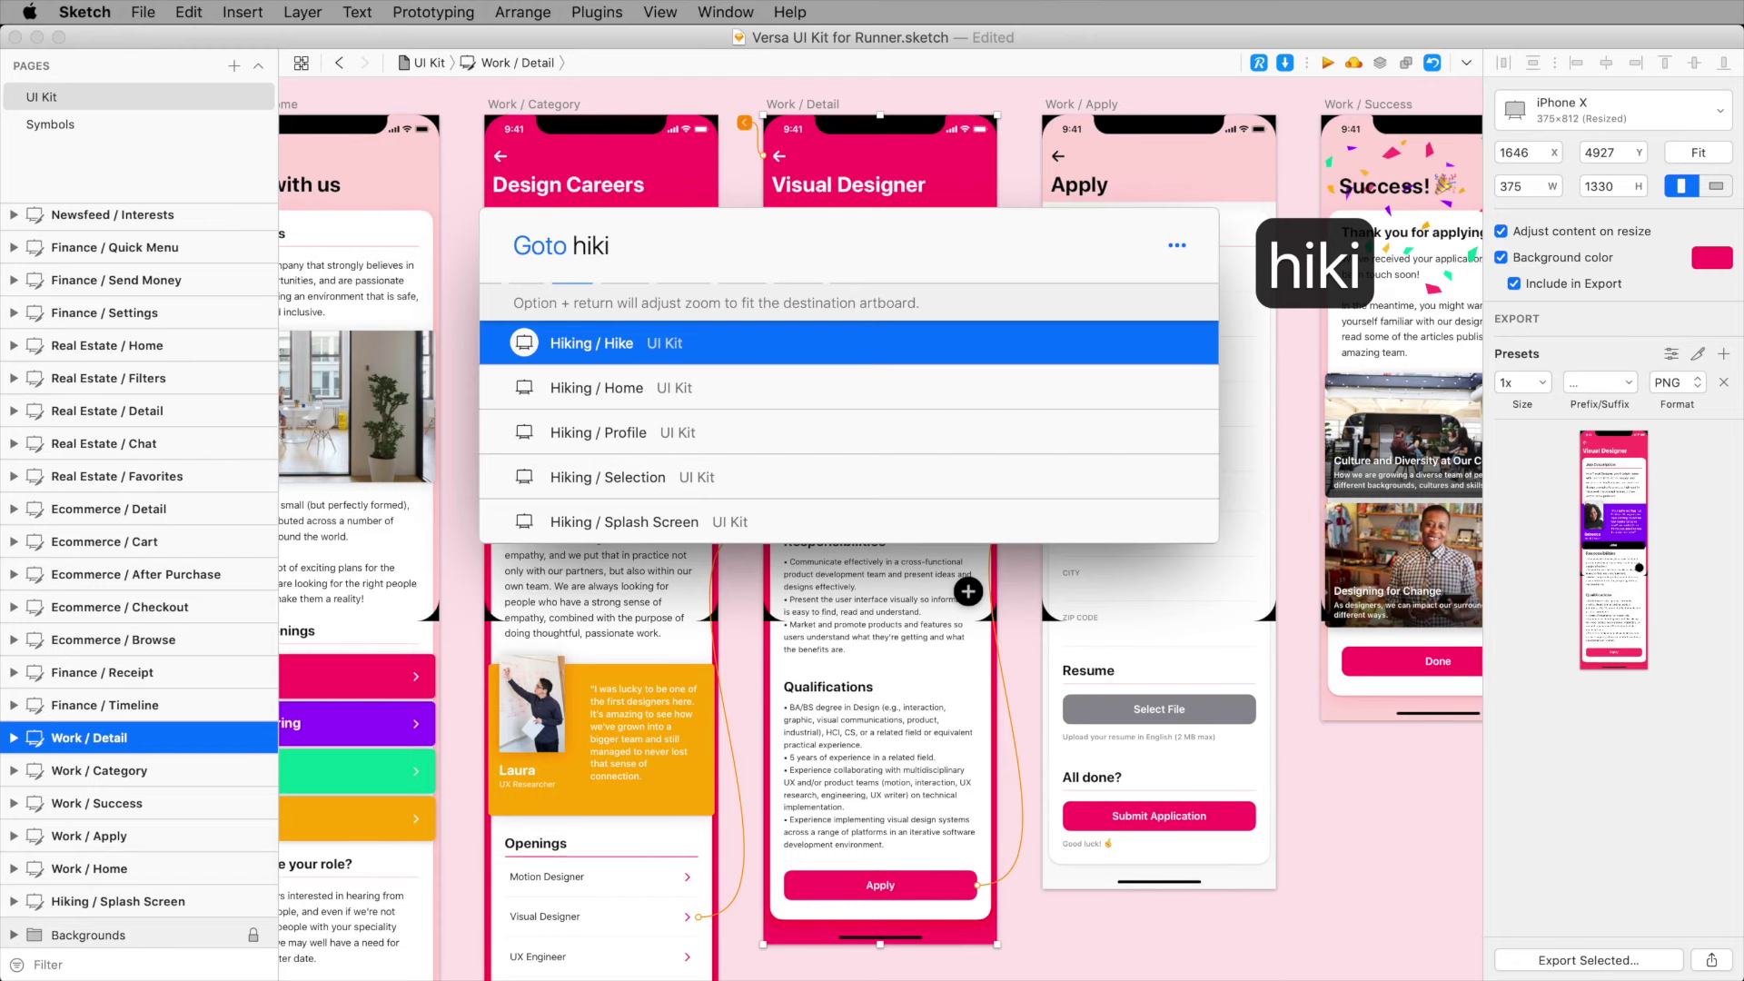
key(Down)
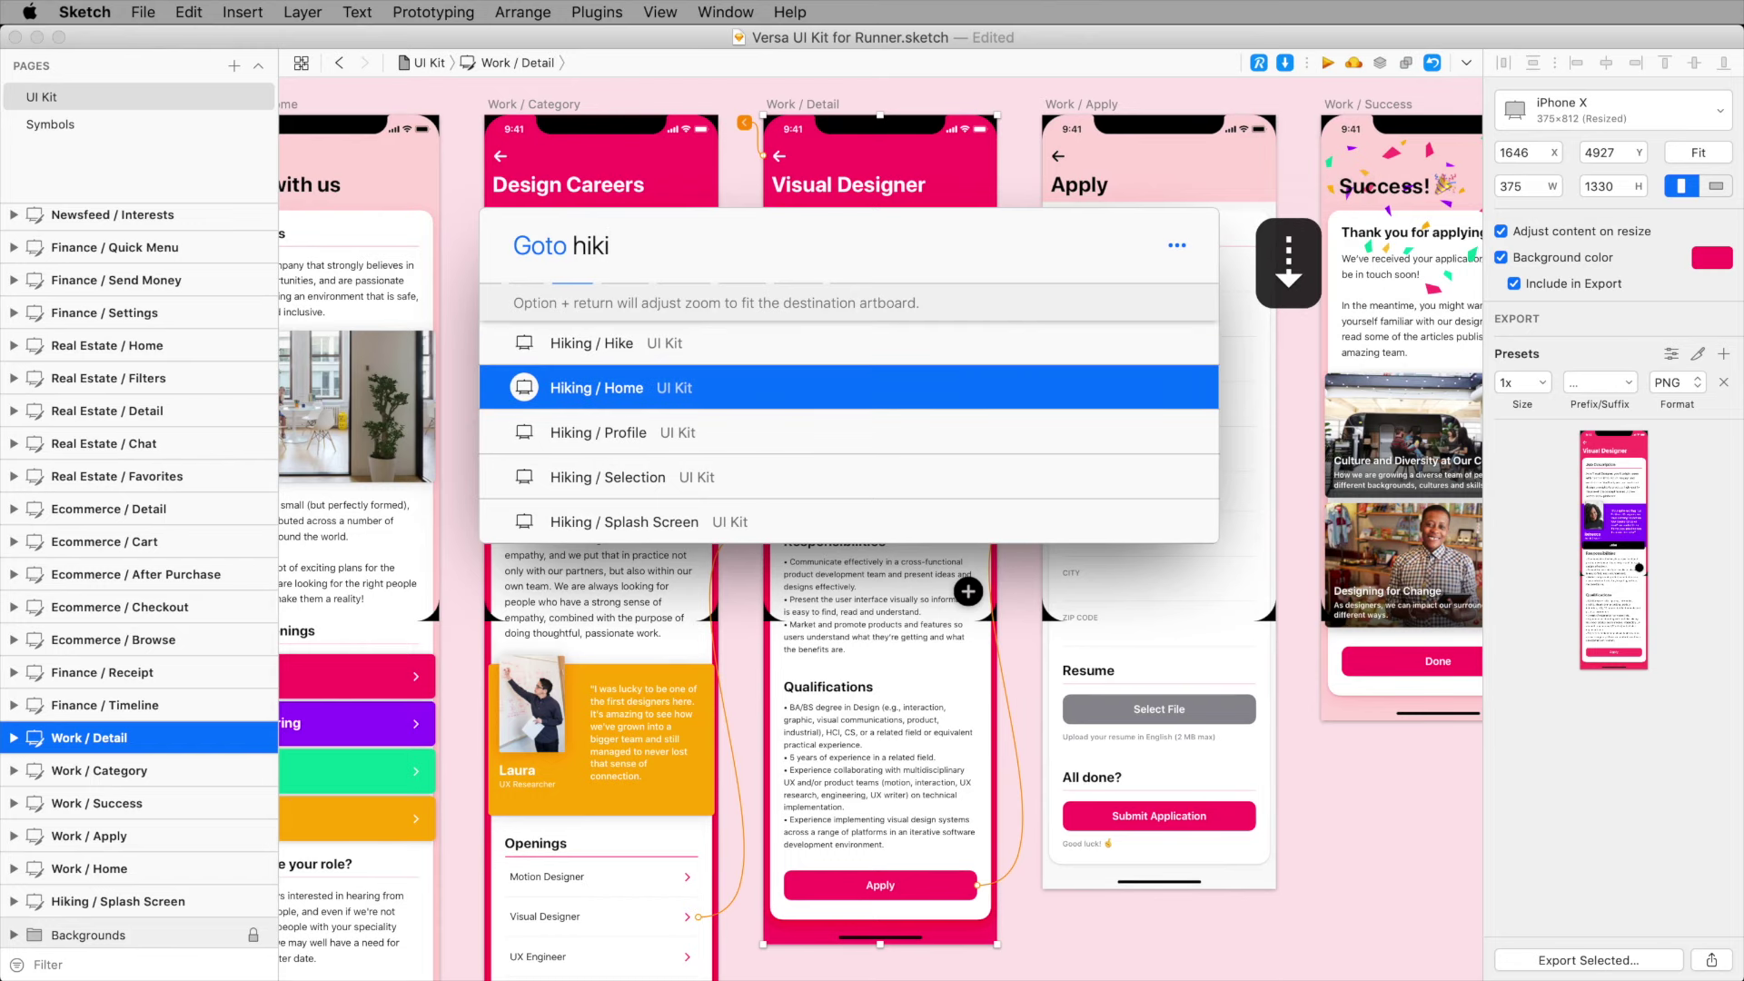
key(Return)
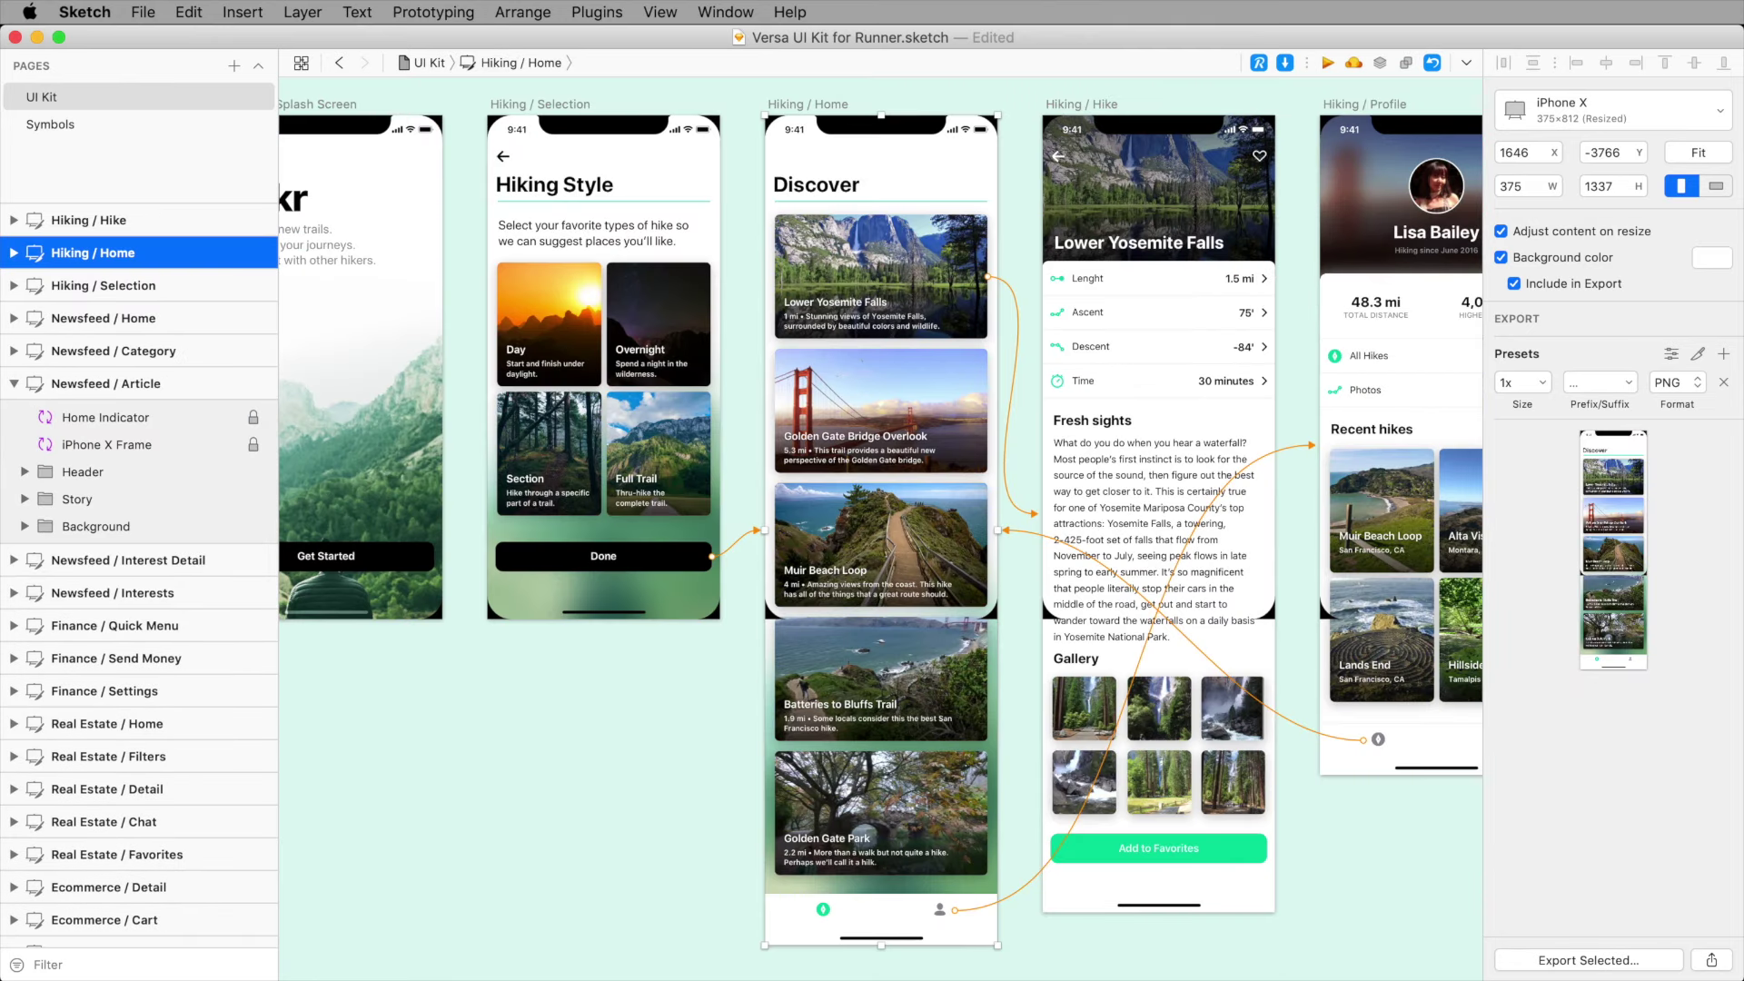
Step: Insert the Floating Circular Button symbol with Runner on the Hiking / Hike artboard at about X 307.5, Y 736, beside the Fresh sights text
key(cmd+apostrophe)
key(Tab)
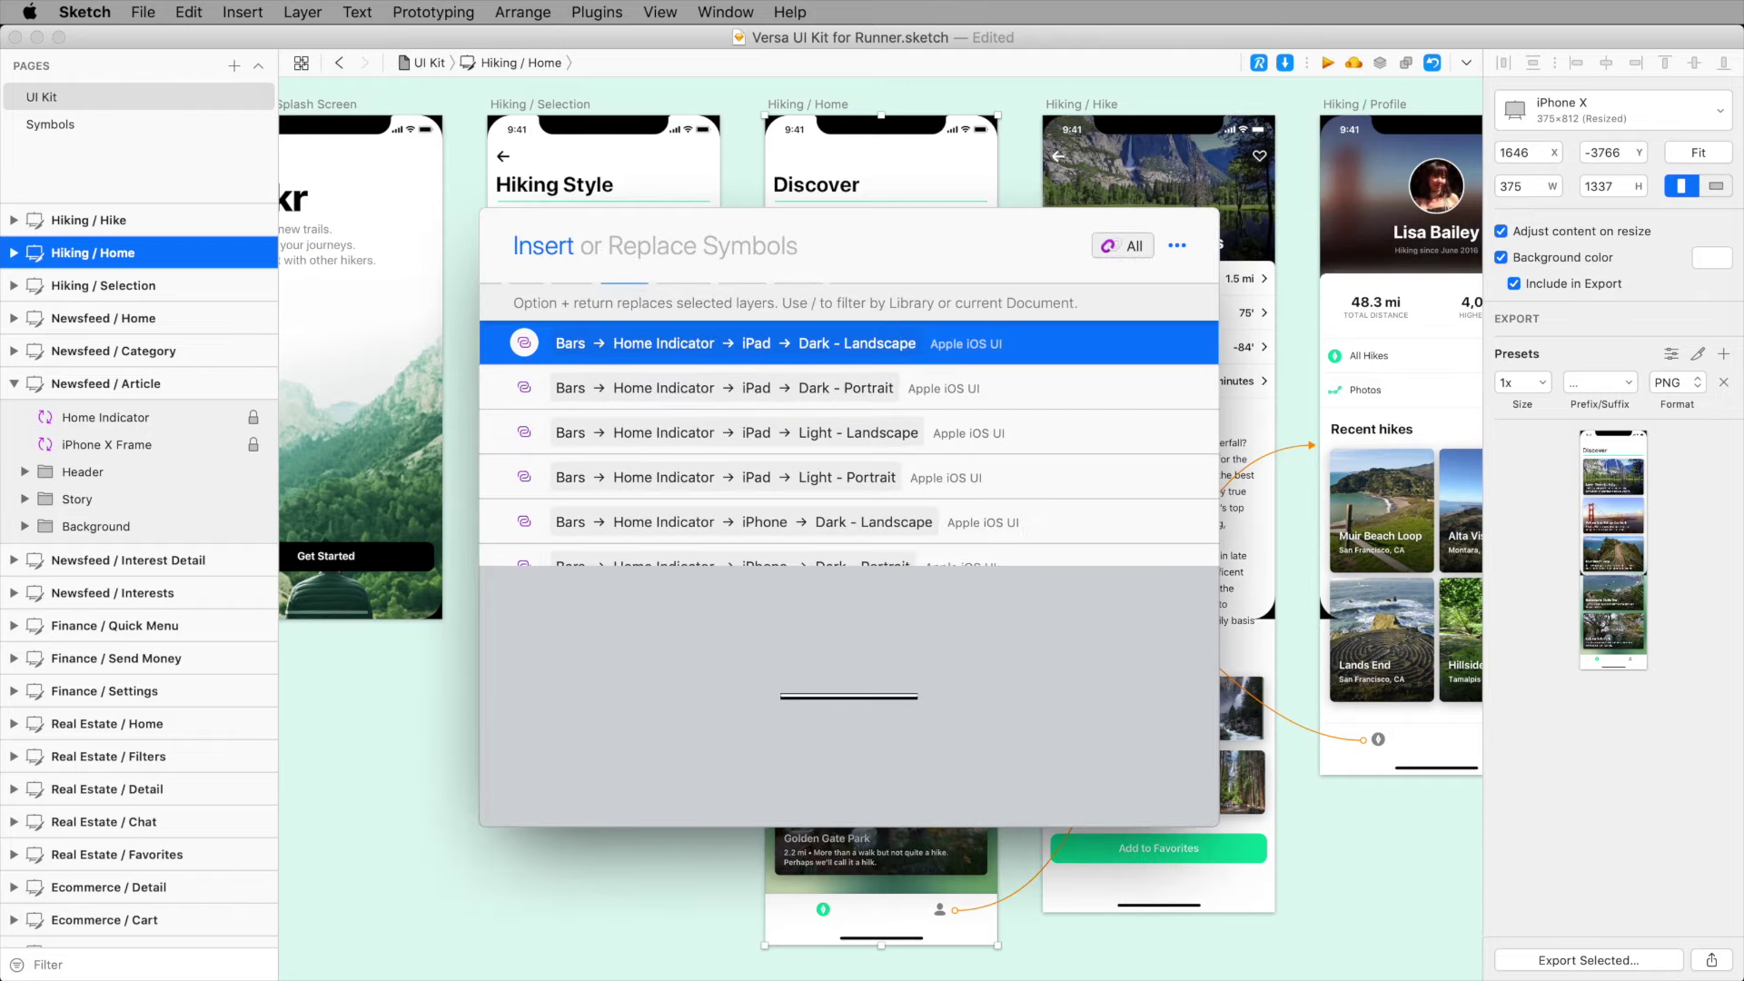
text(floa)
key(Return)
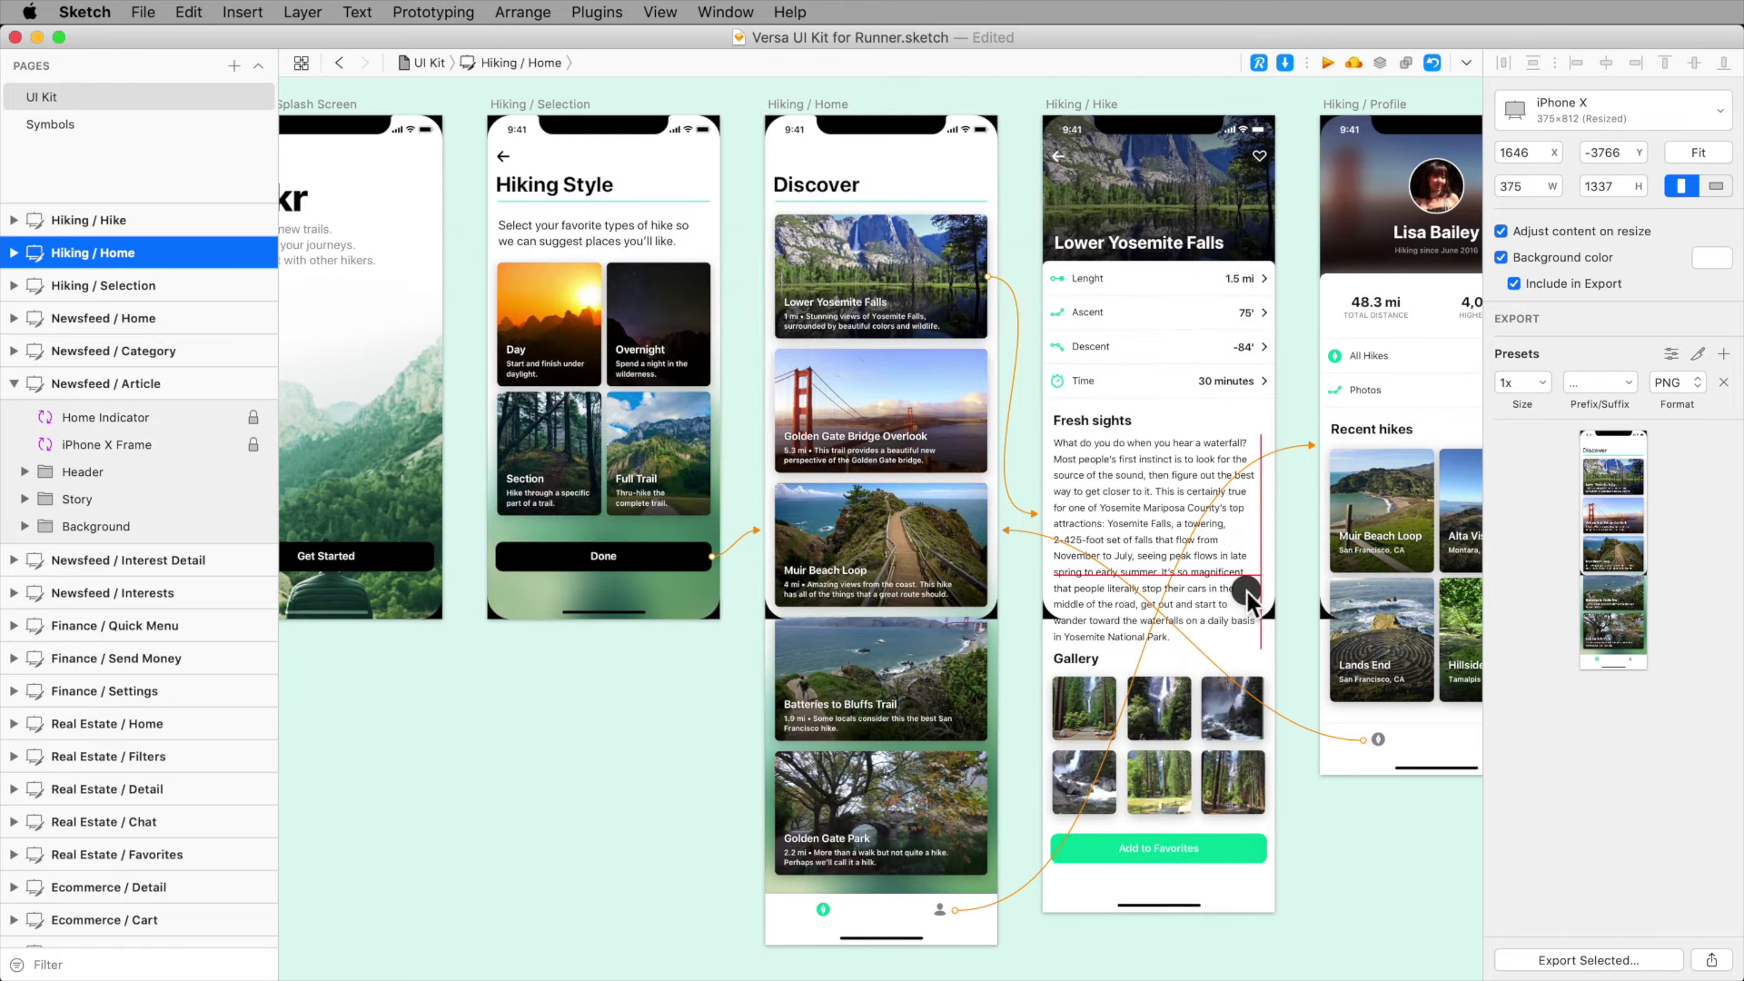
click(1246, 593)
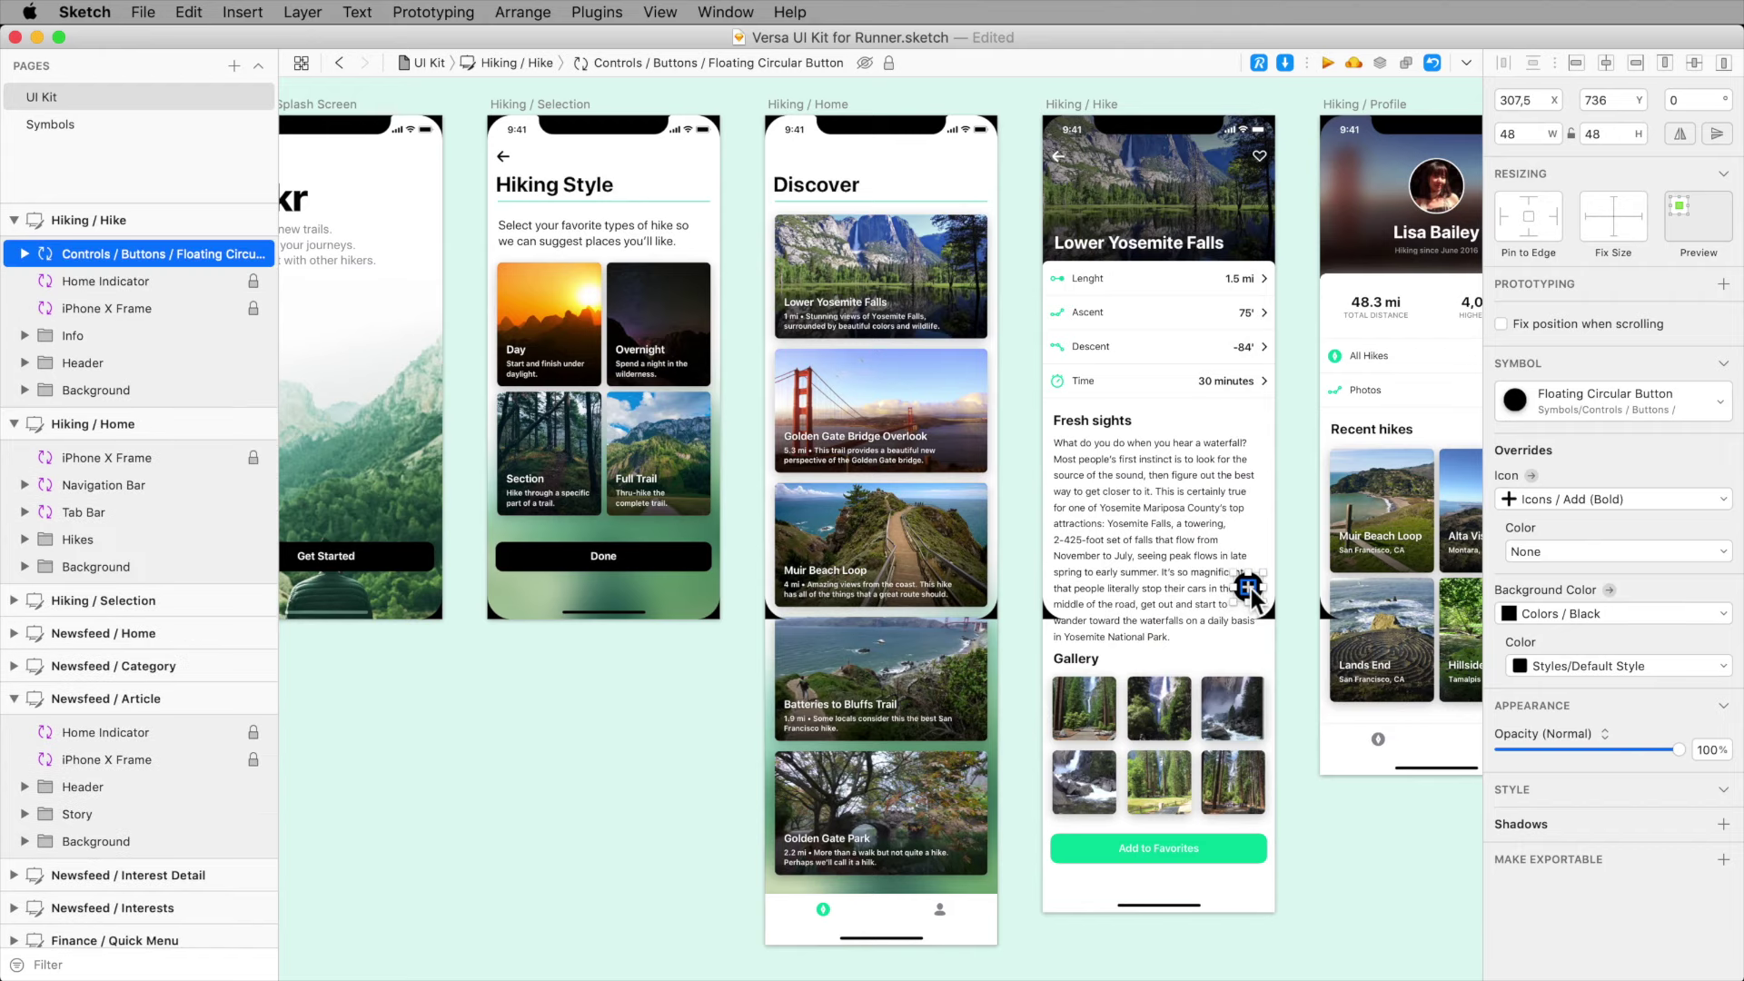
Step: Select the paragraph under Fresh sights on the Hiking / Hike artboard and bring up Runner in Create mode
key(super+apostrophe)
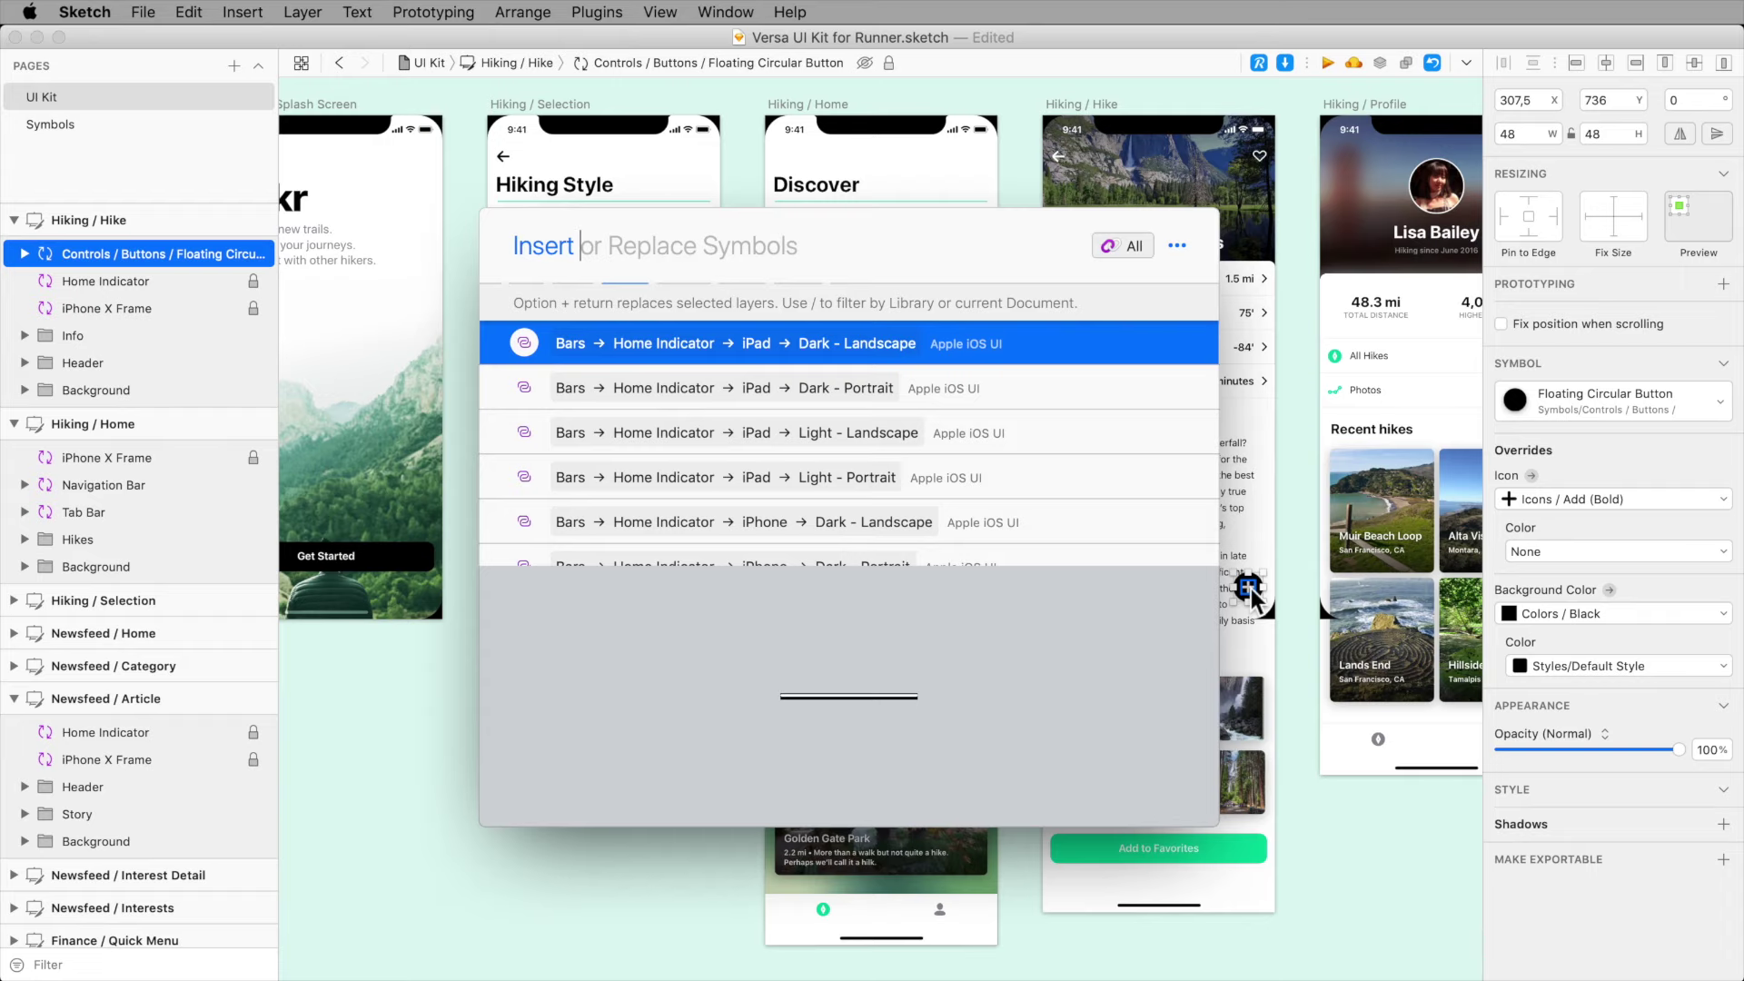
key(Escape)
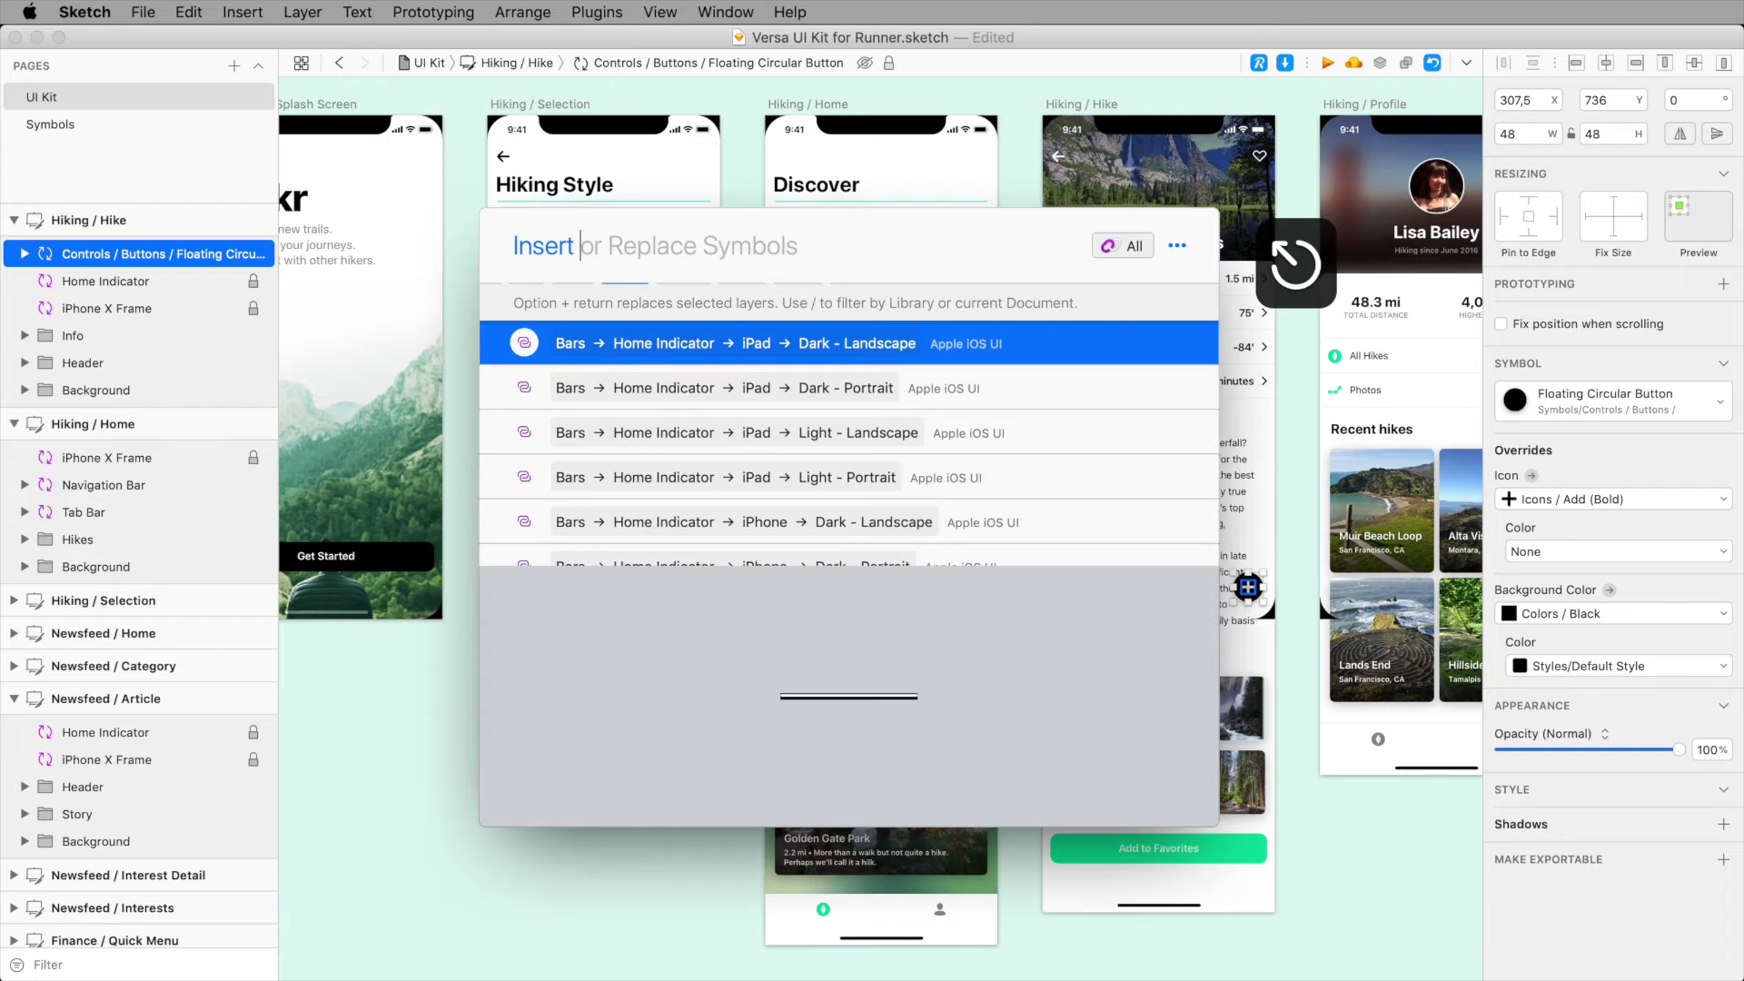
click(1169, 541)
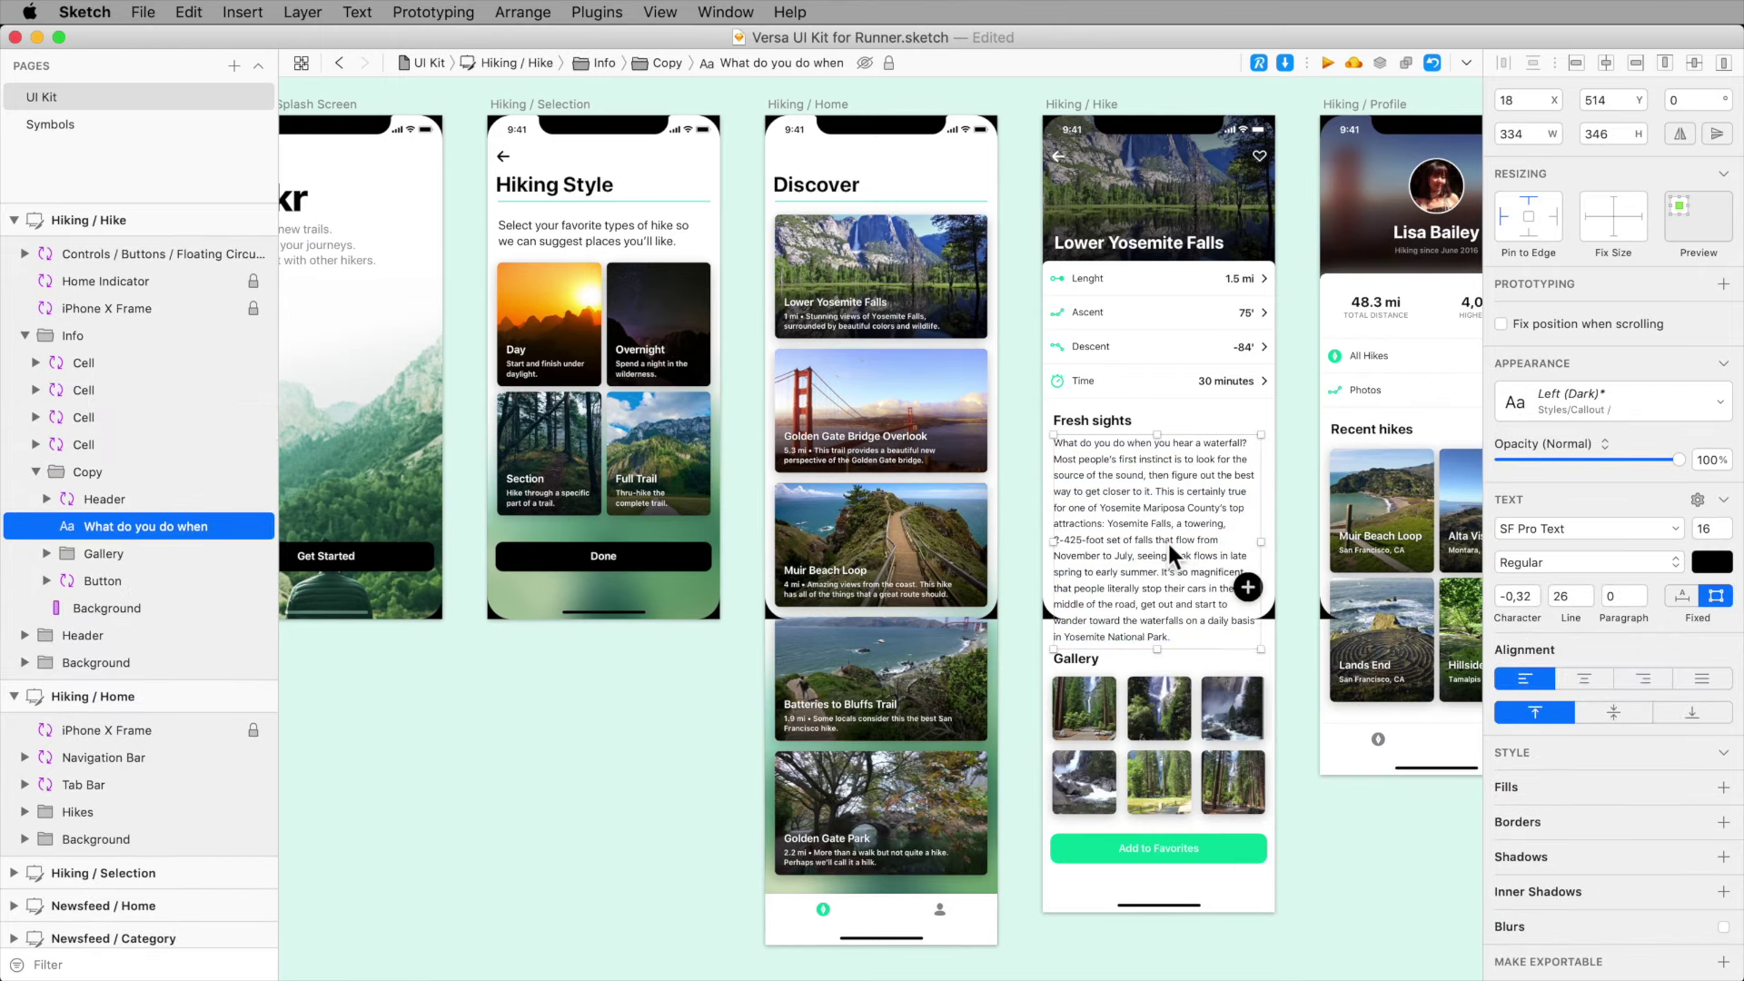
key(super+equal)
key(super+equal)
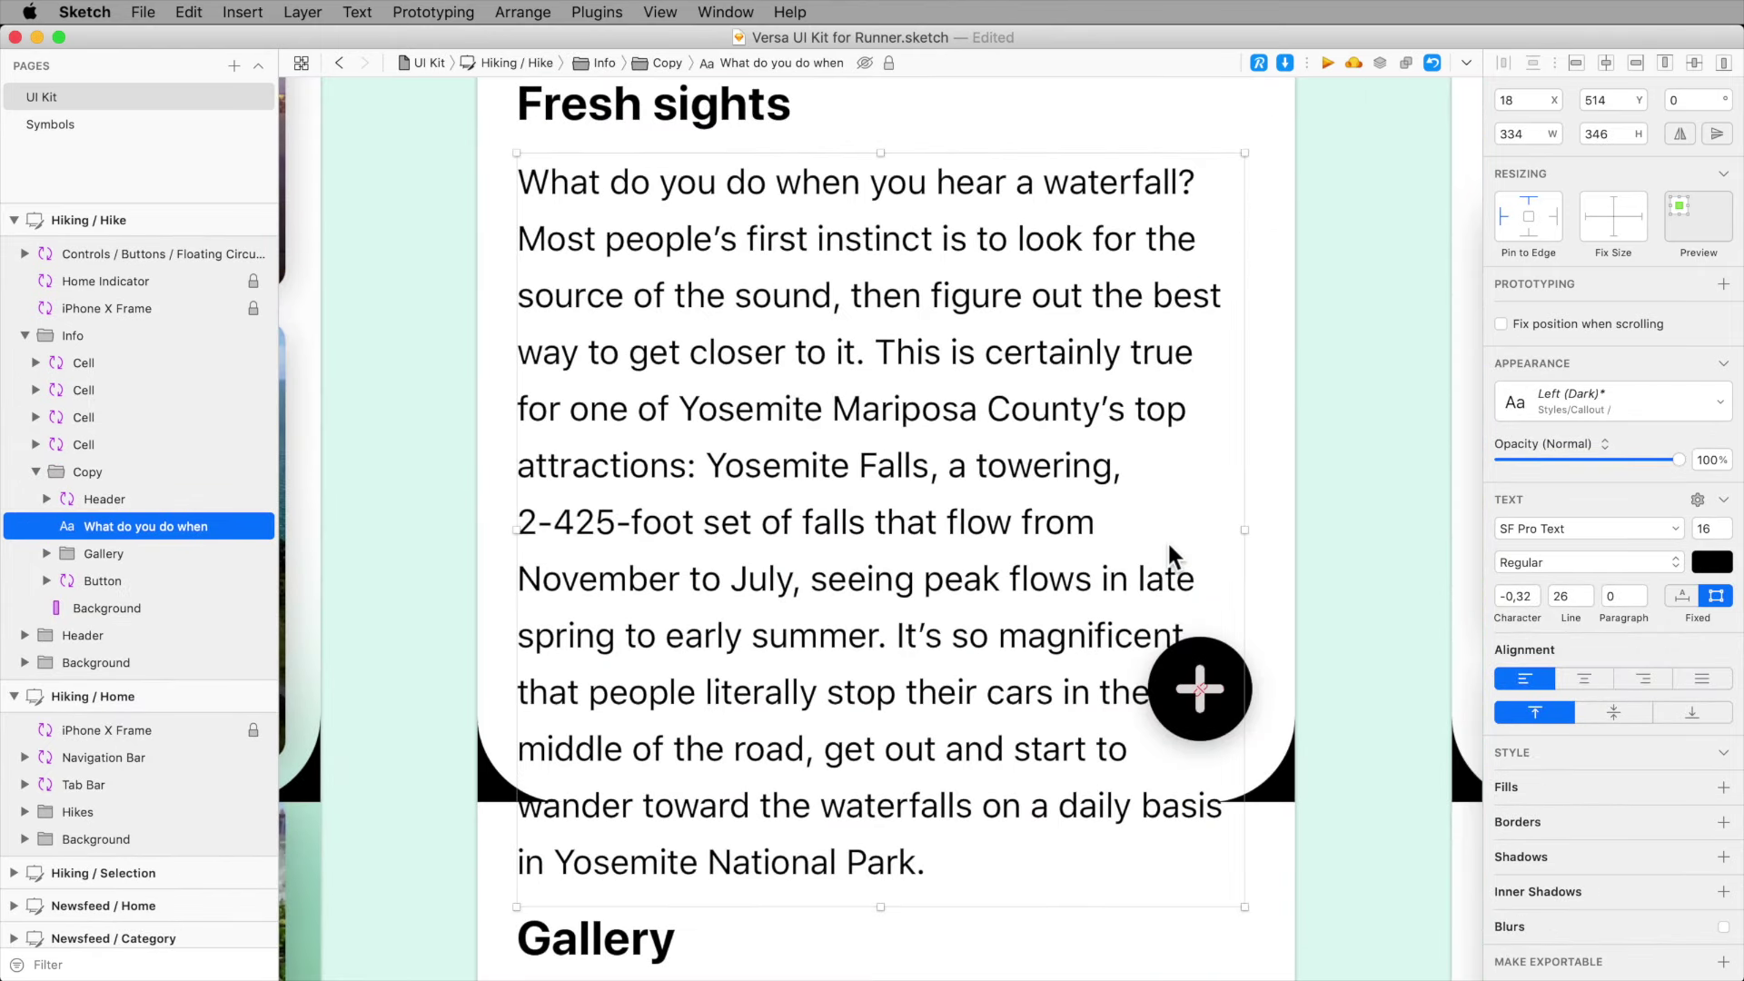
key(super+slash)
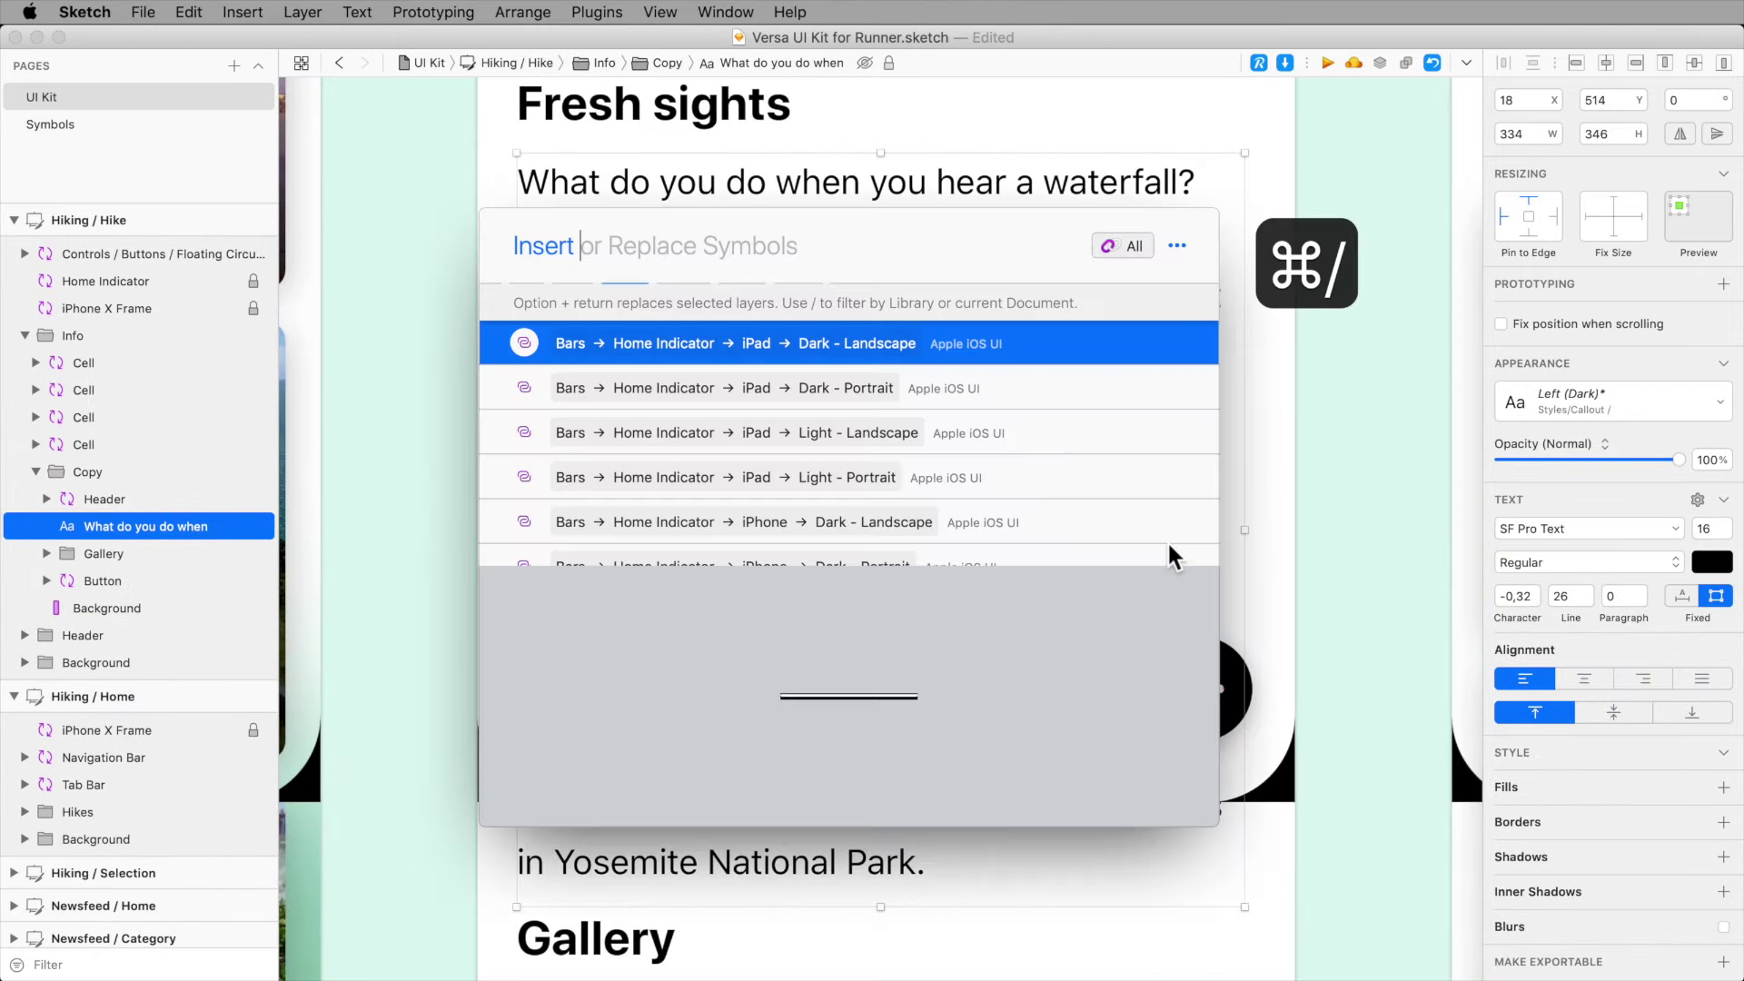
key(Tab)
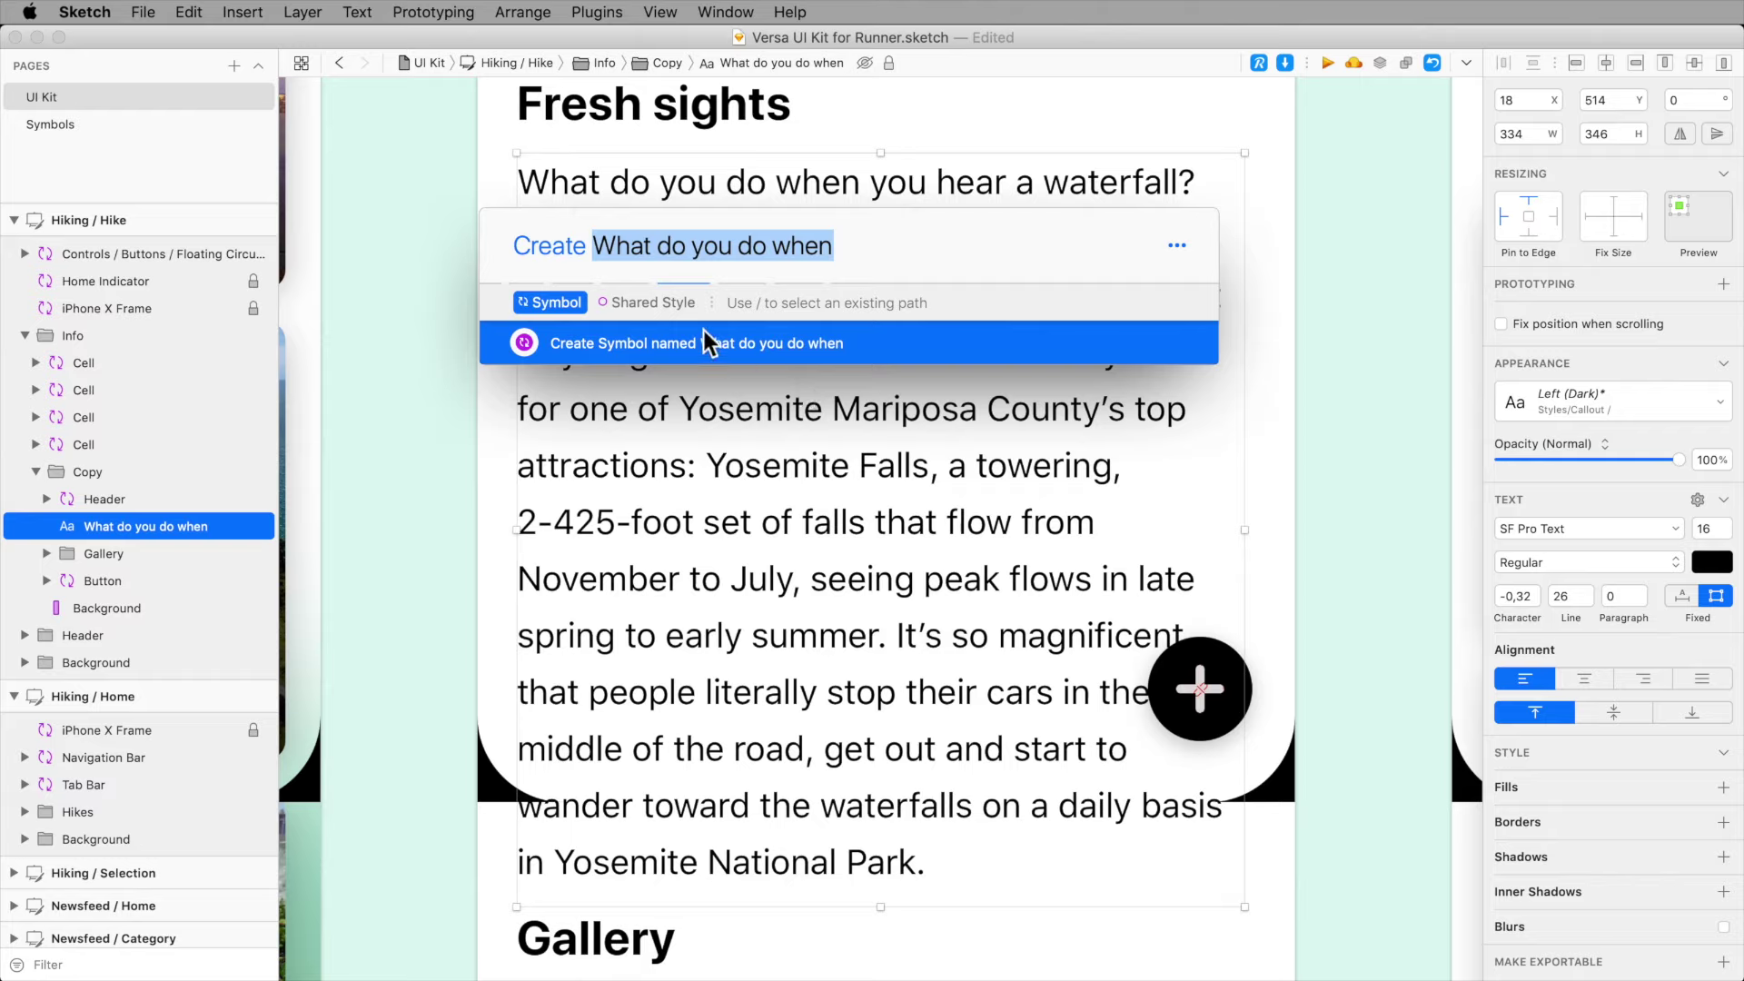
Step: Switch the Create type between Symbol and Shared Style, then create a shared style named "body" from the selected paragraph
click(636, 313)
click(560, 304)
key(alt+super+Right)
key(alt+super+Left)
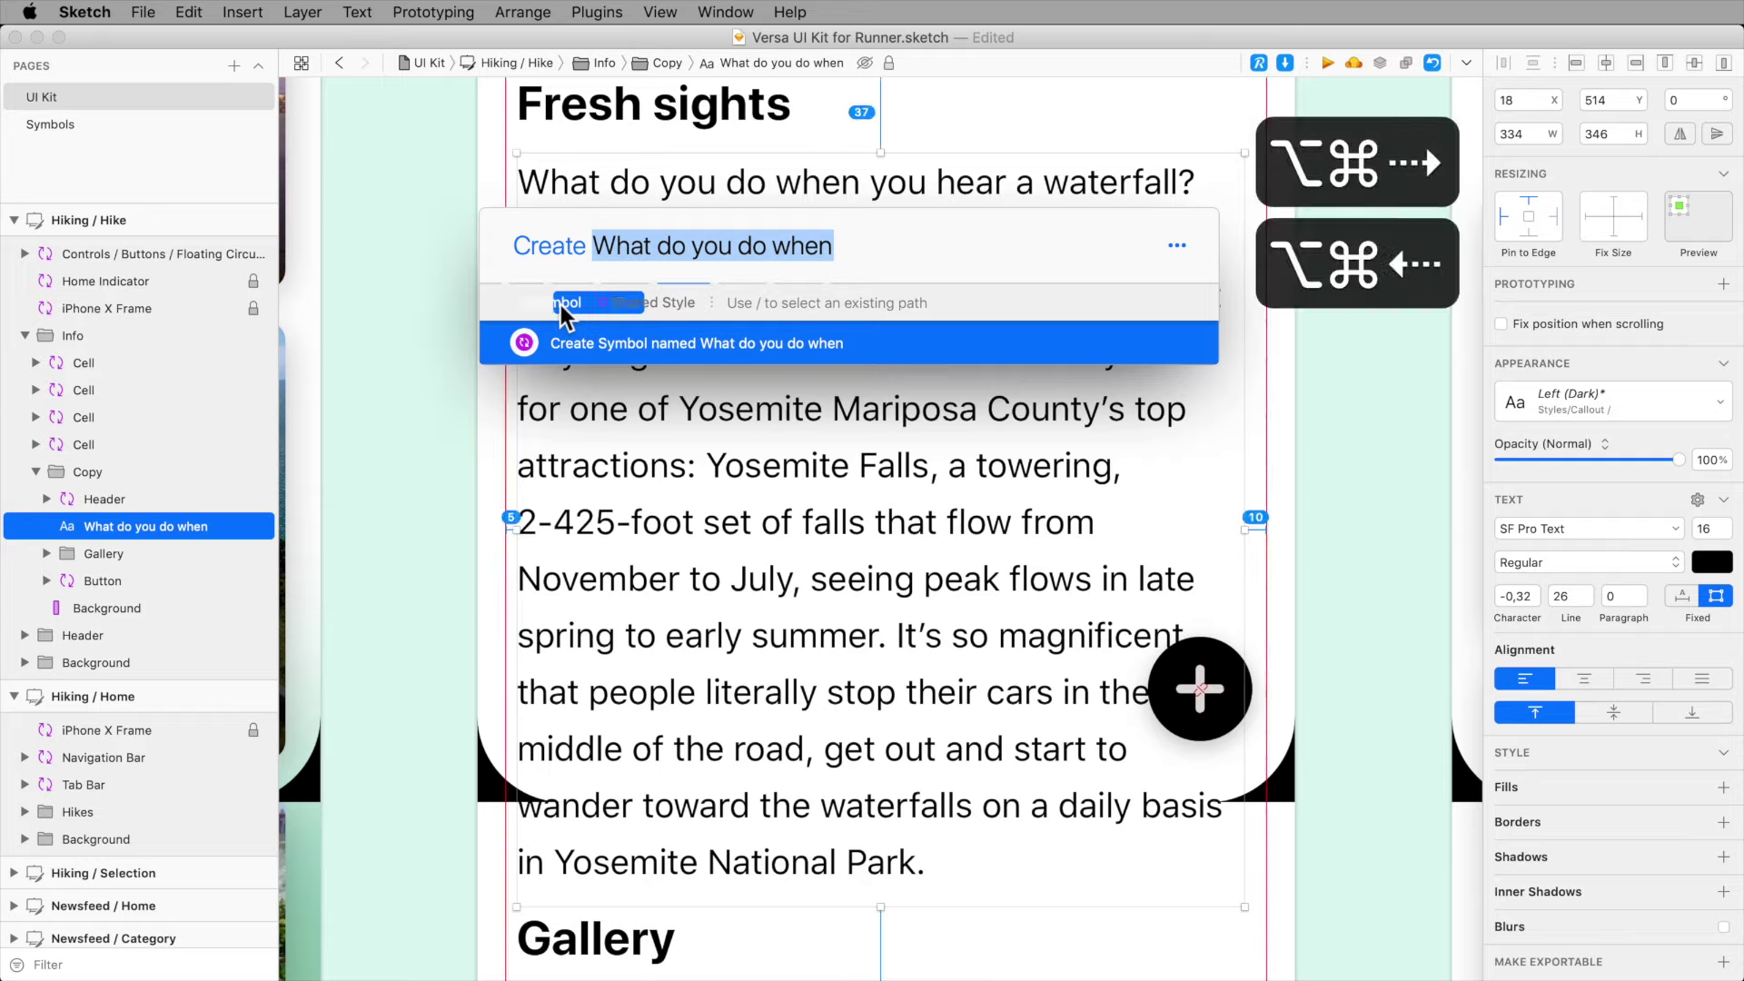
key(alt+super+Right)
key(alt+super+Left)
key(alt+super+Right)
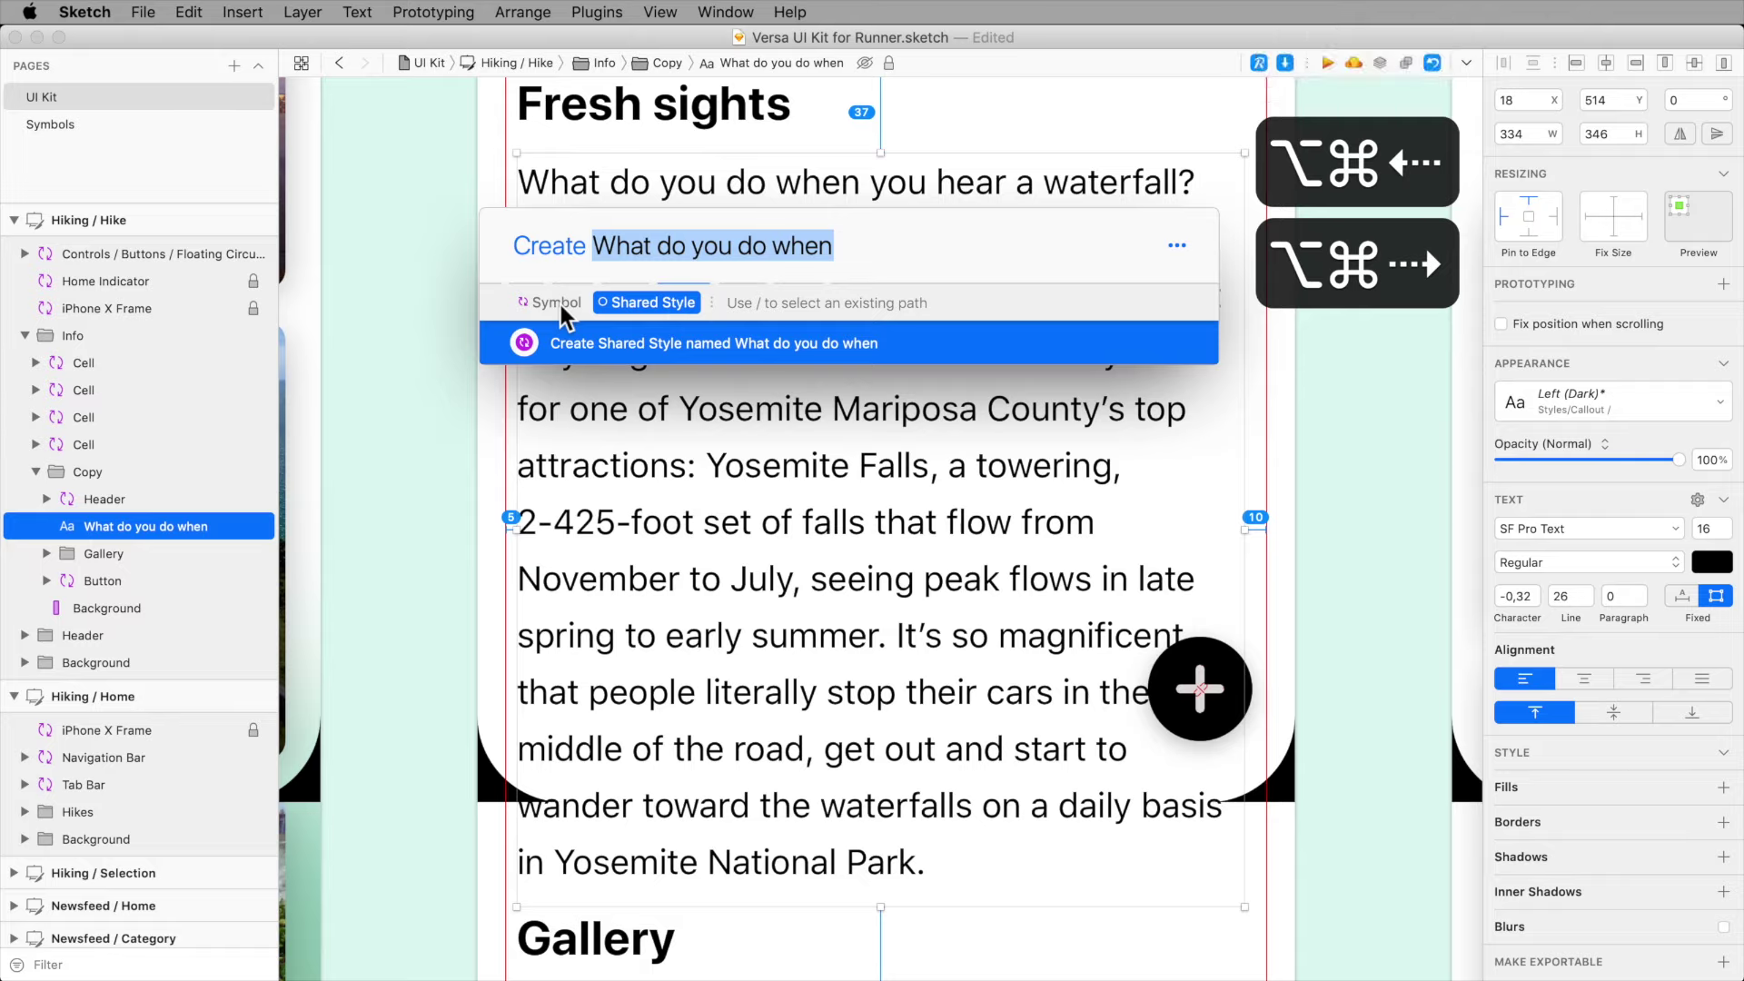
text(body)
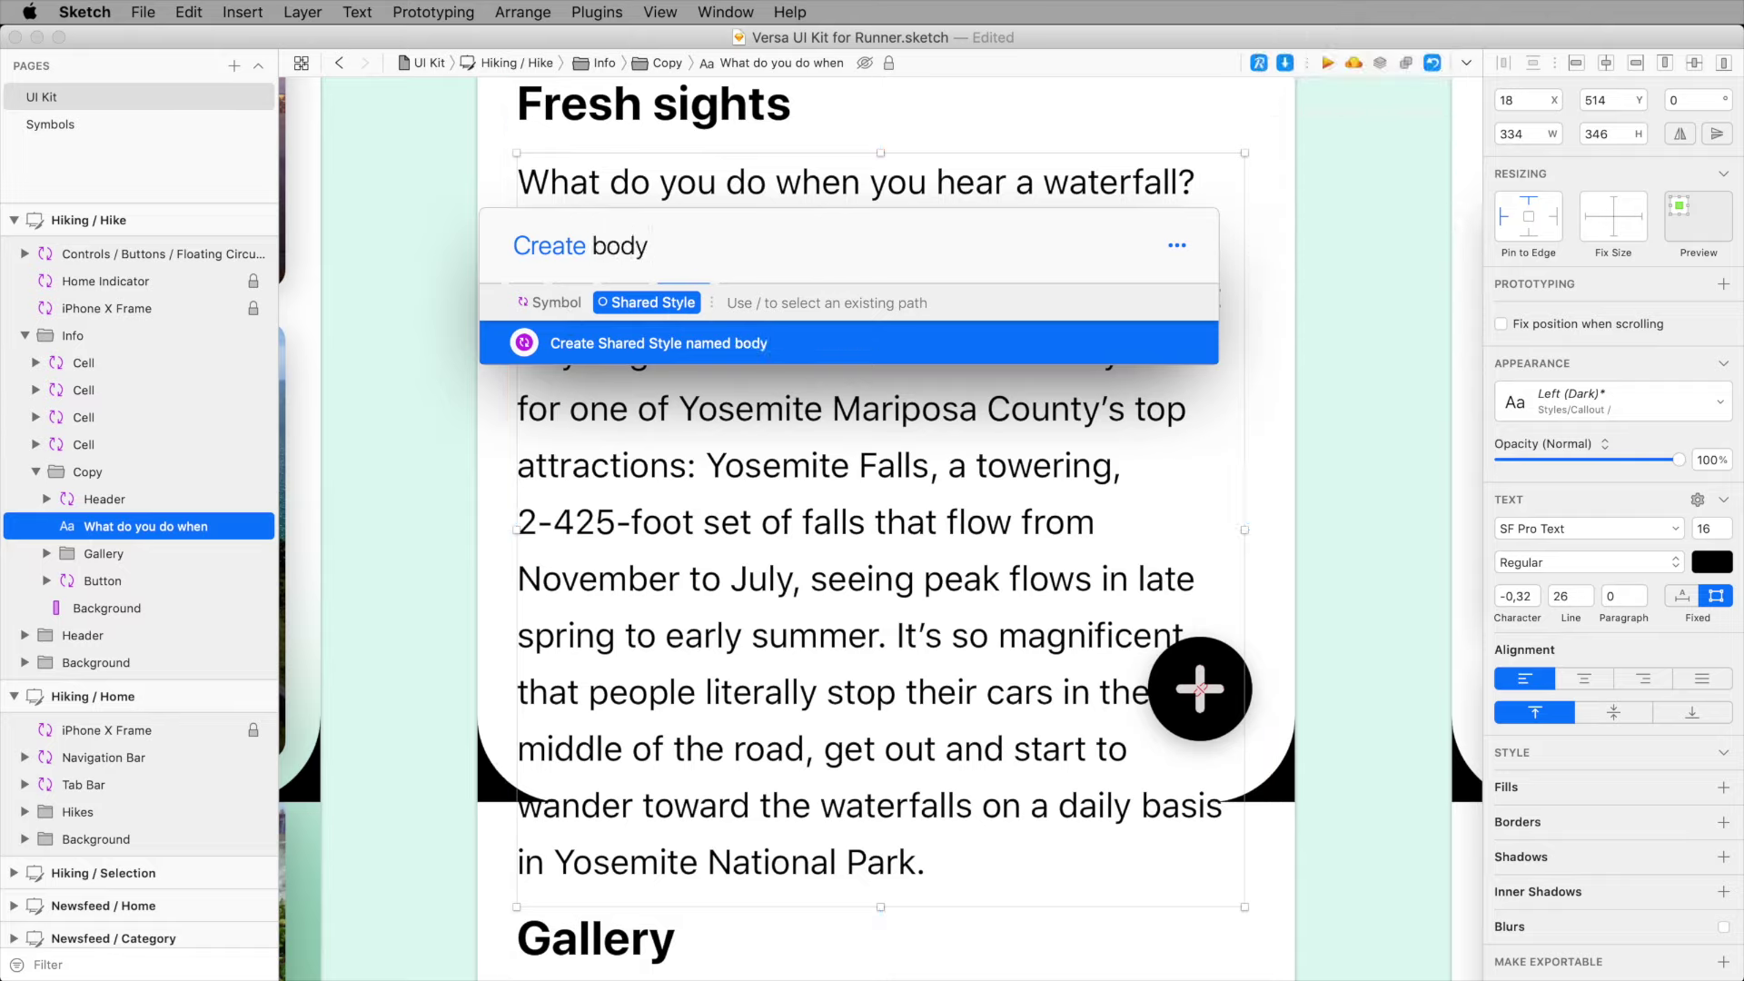
key(Return)
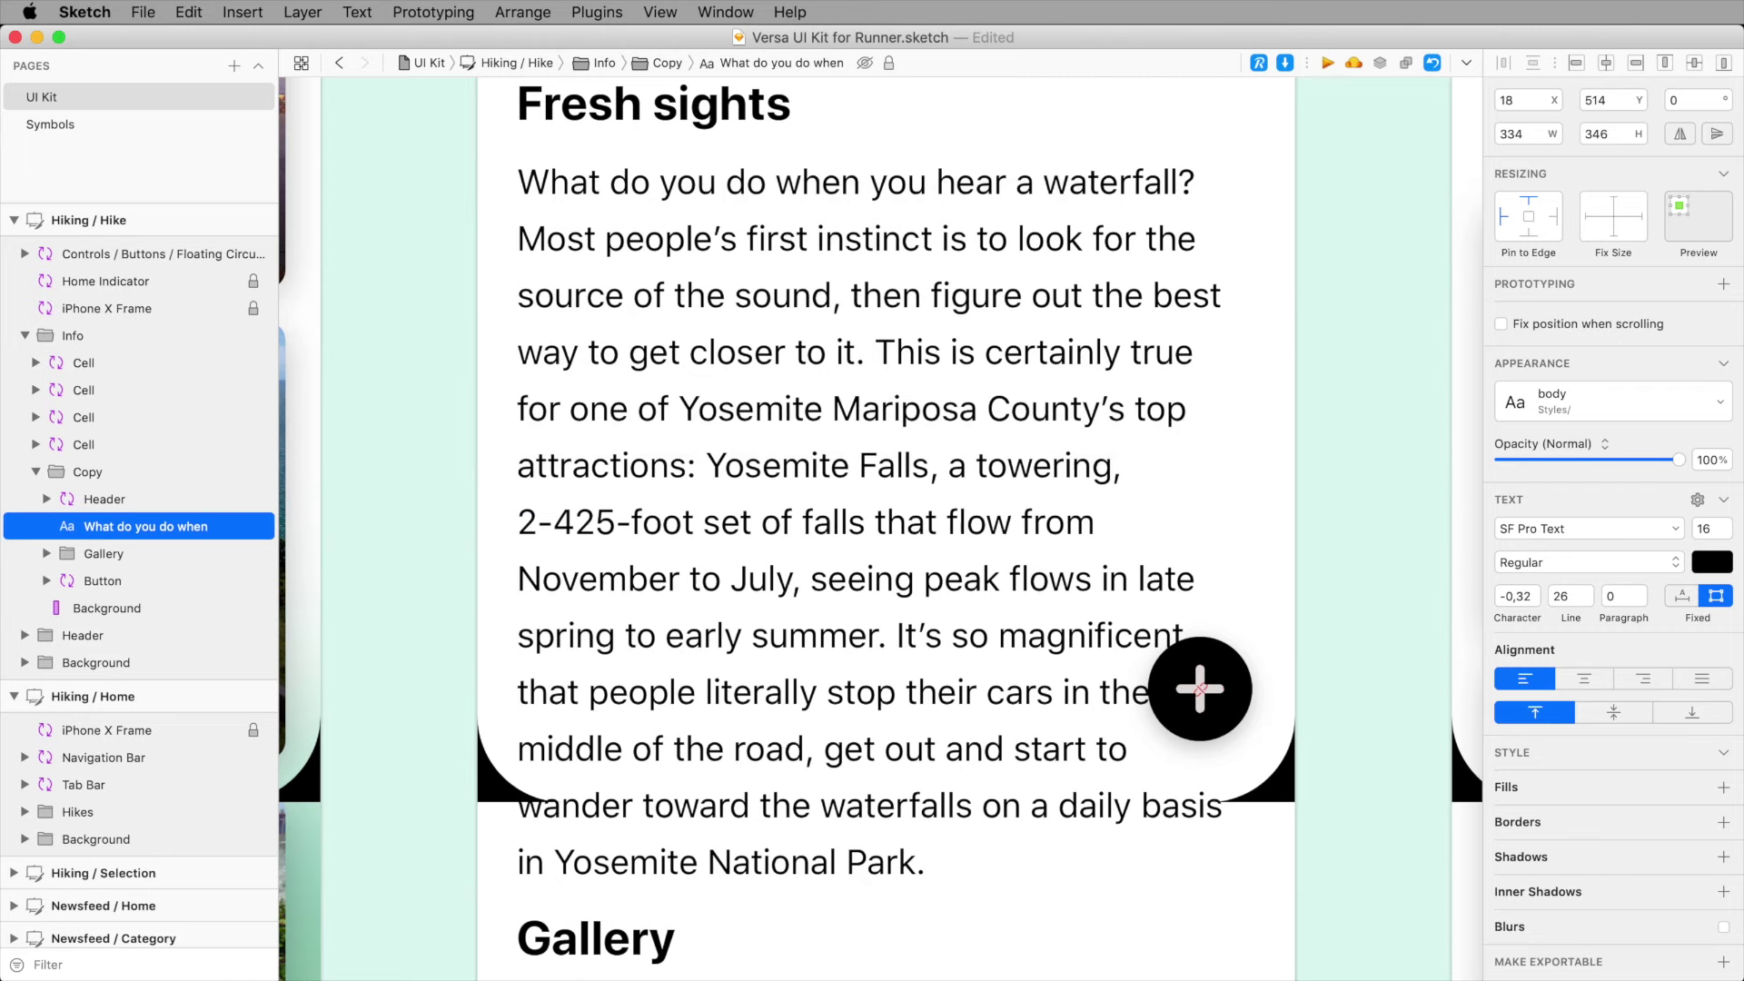
Step: Turn the Copy group of the Hiking / Hike artboard into a symbol named "Content block" with Runner
key(super+minus)
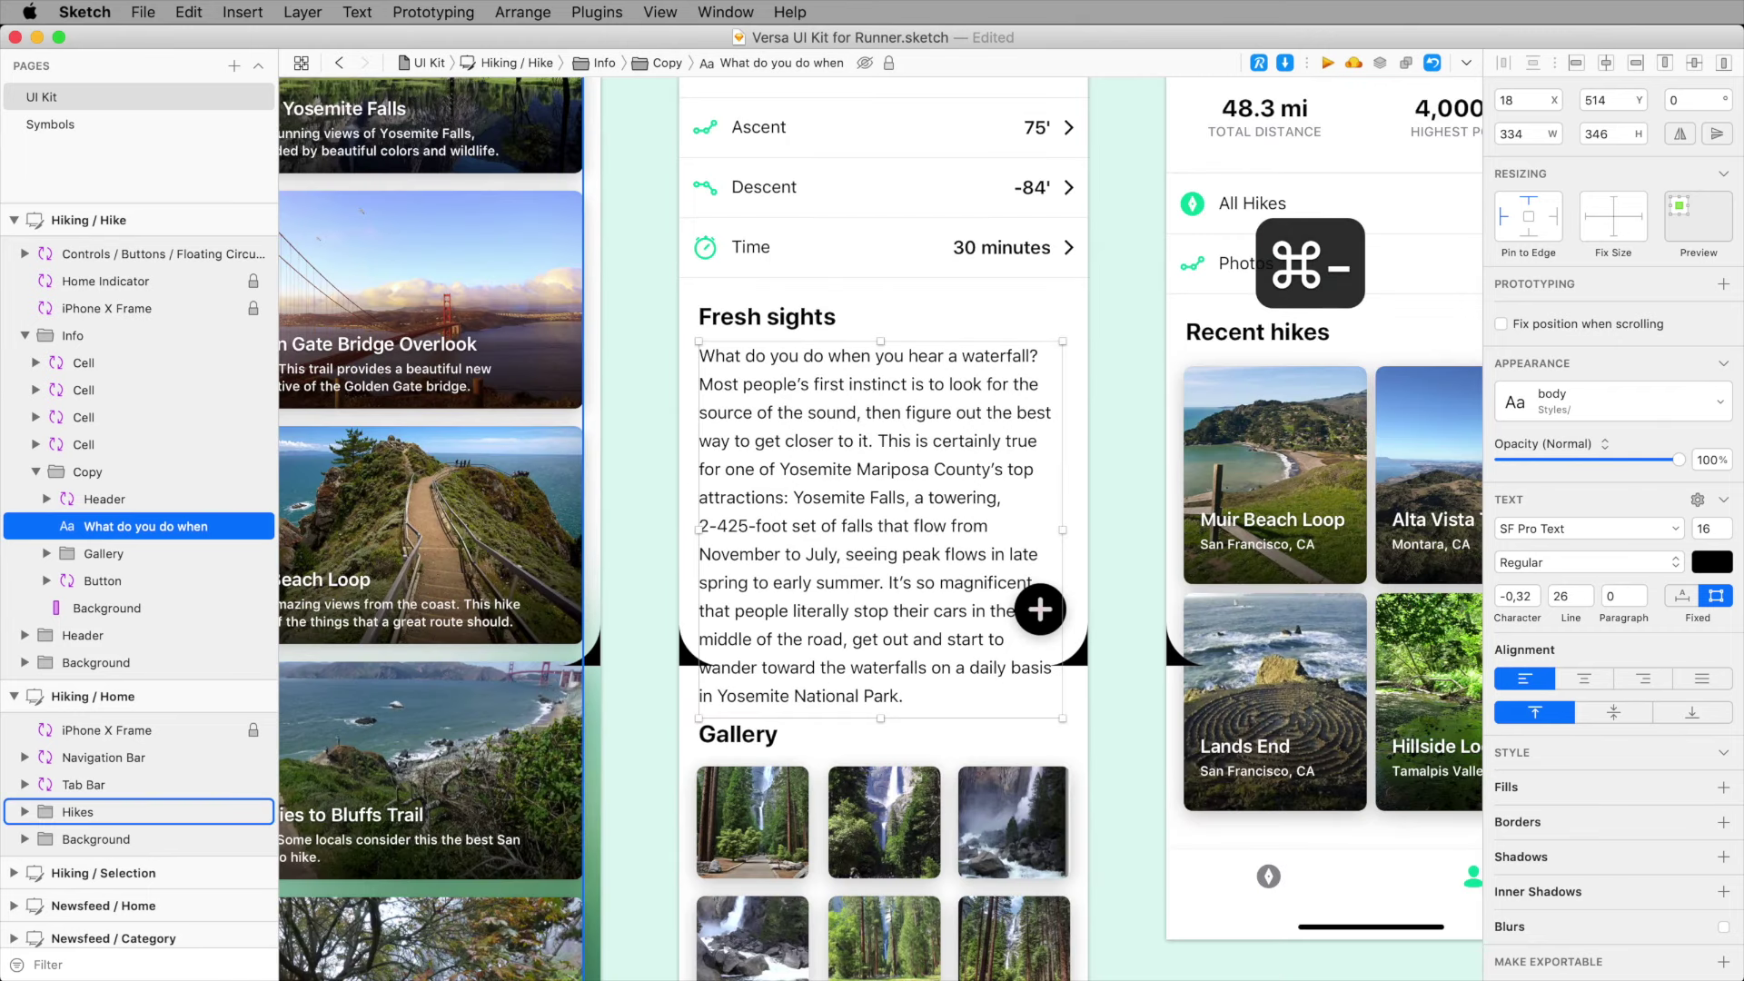
click(125, 474)
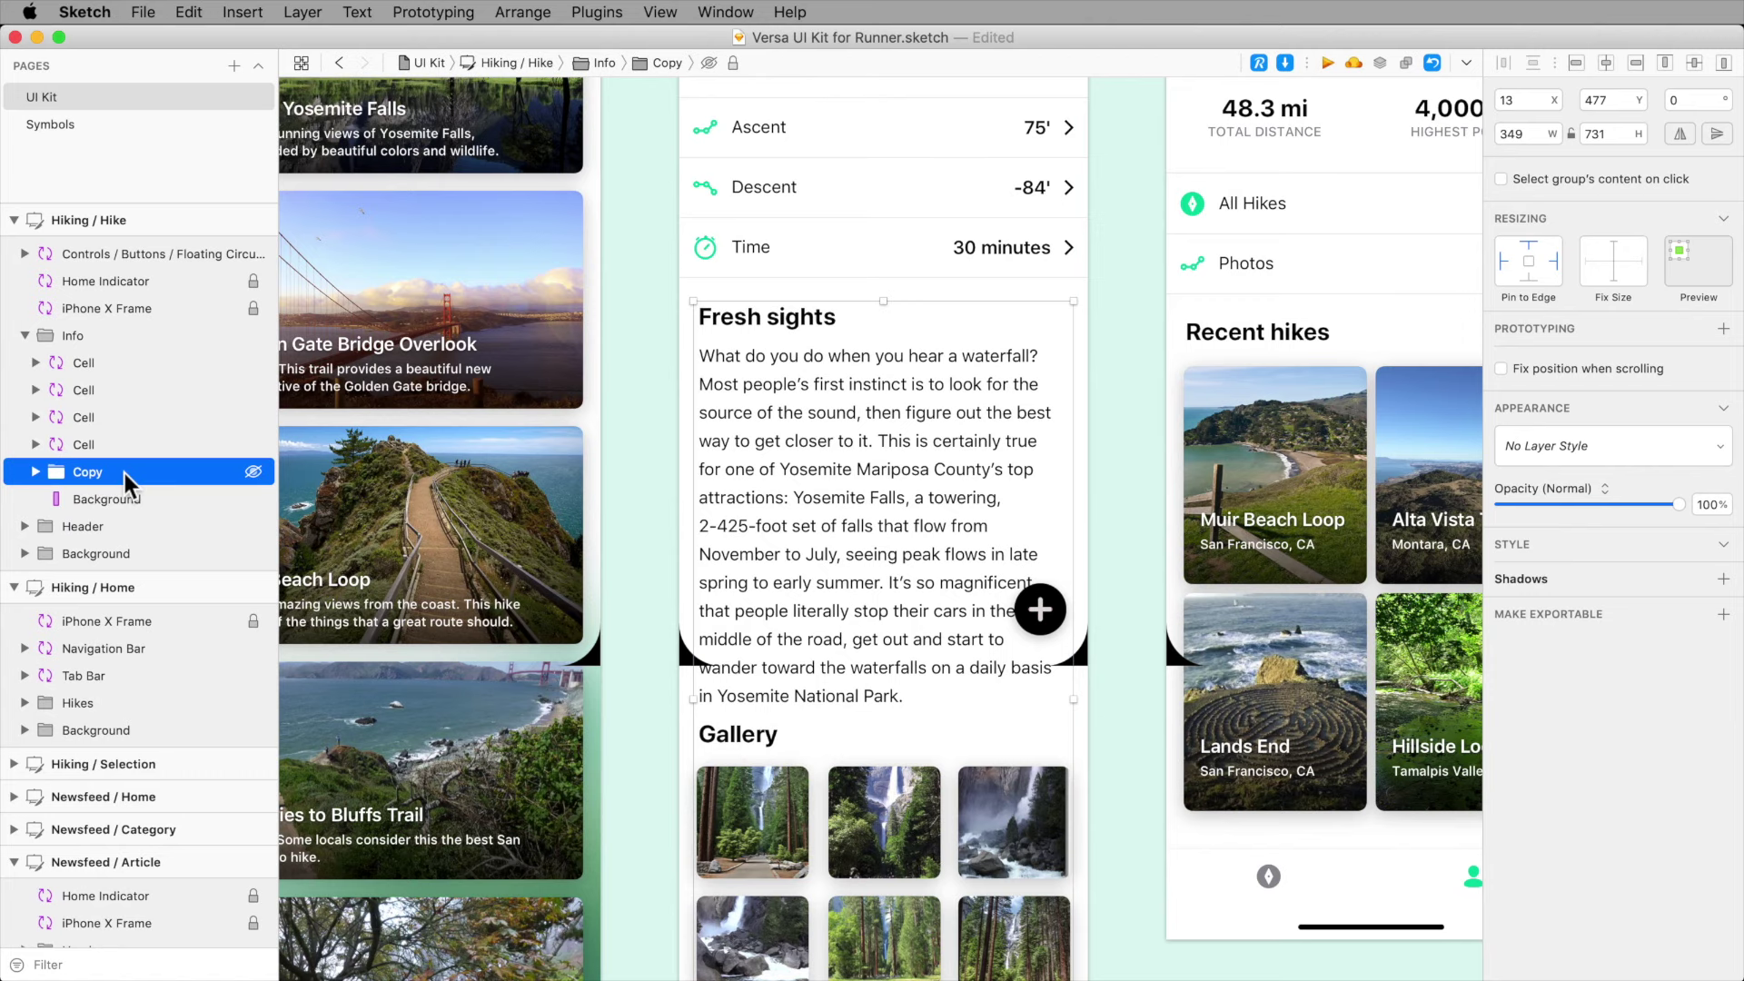
key(super+slash)
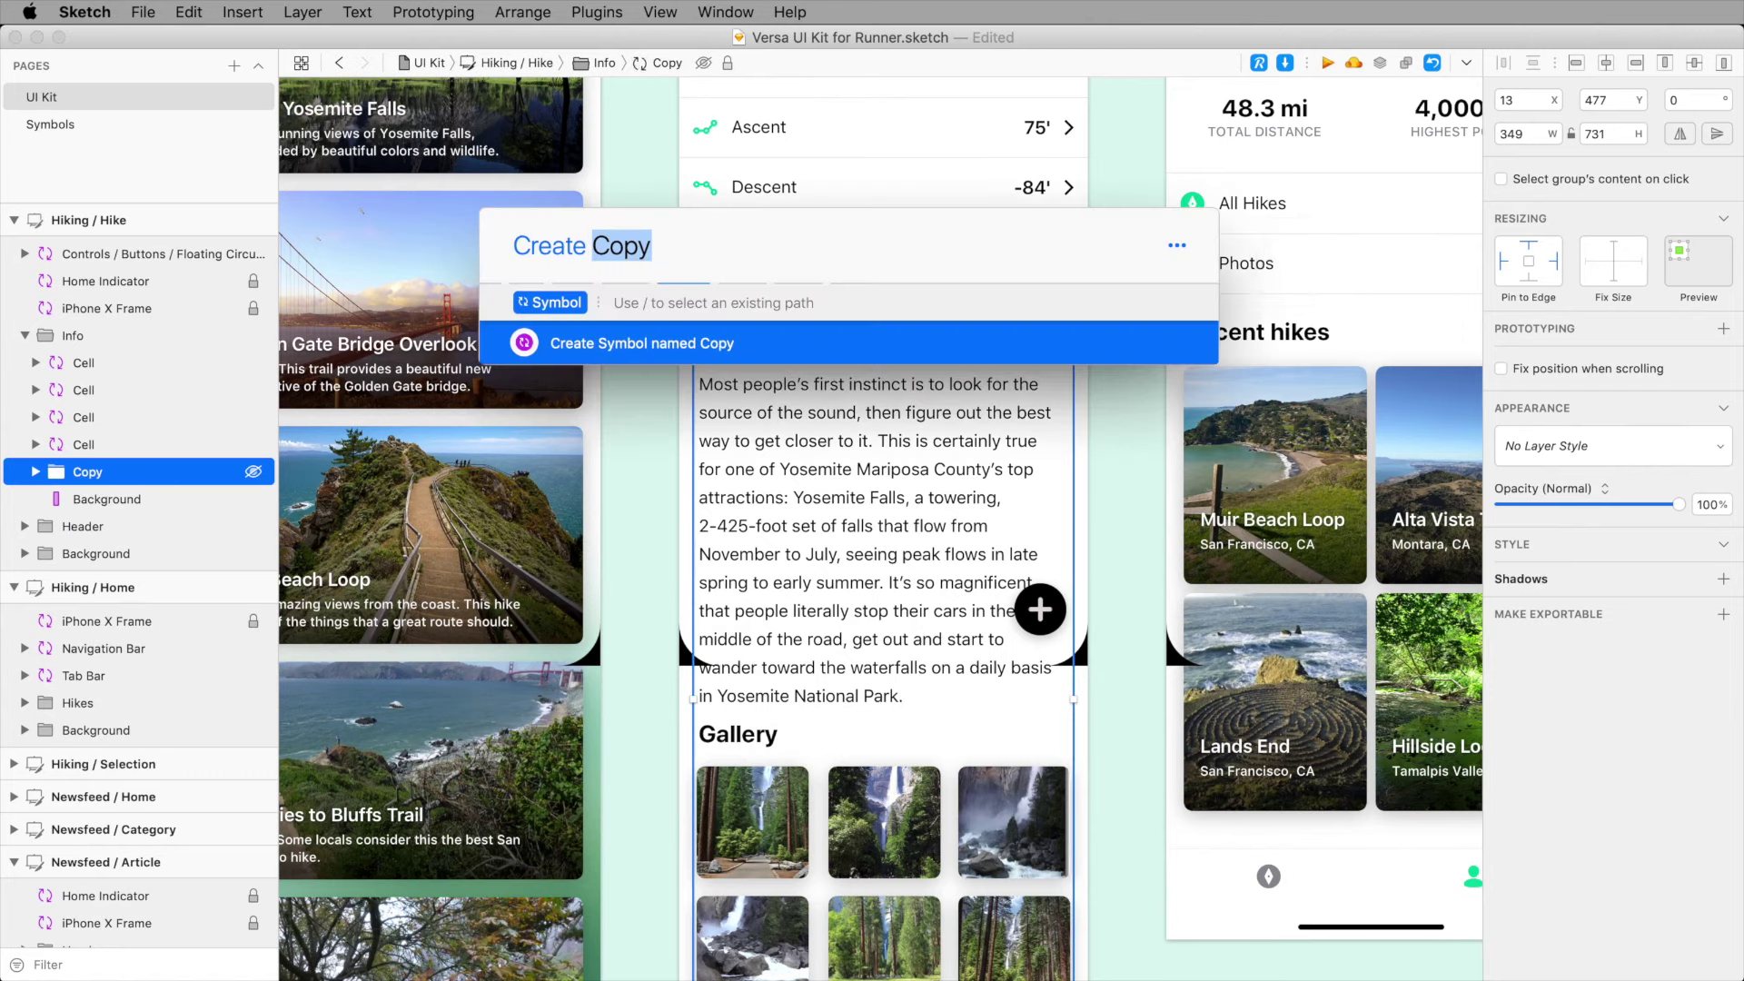
text(Content )
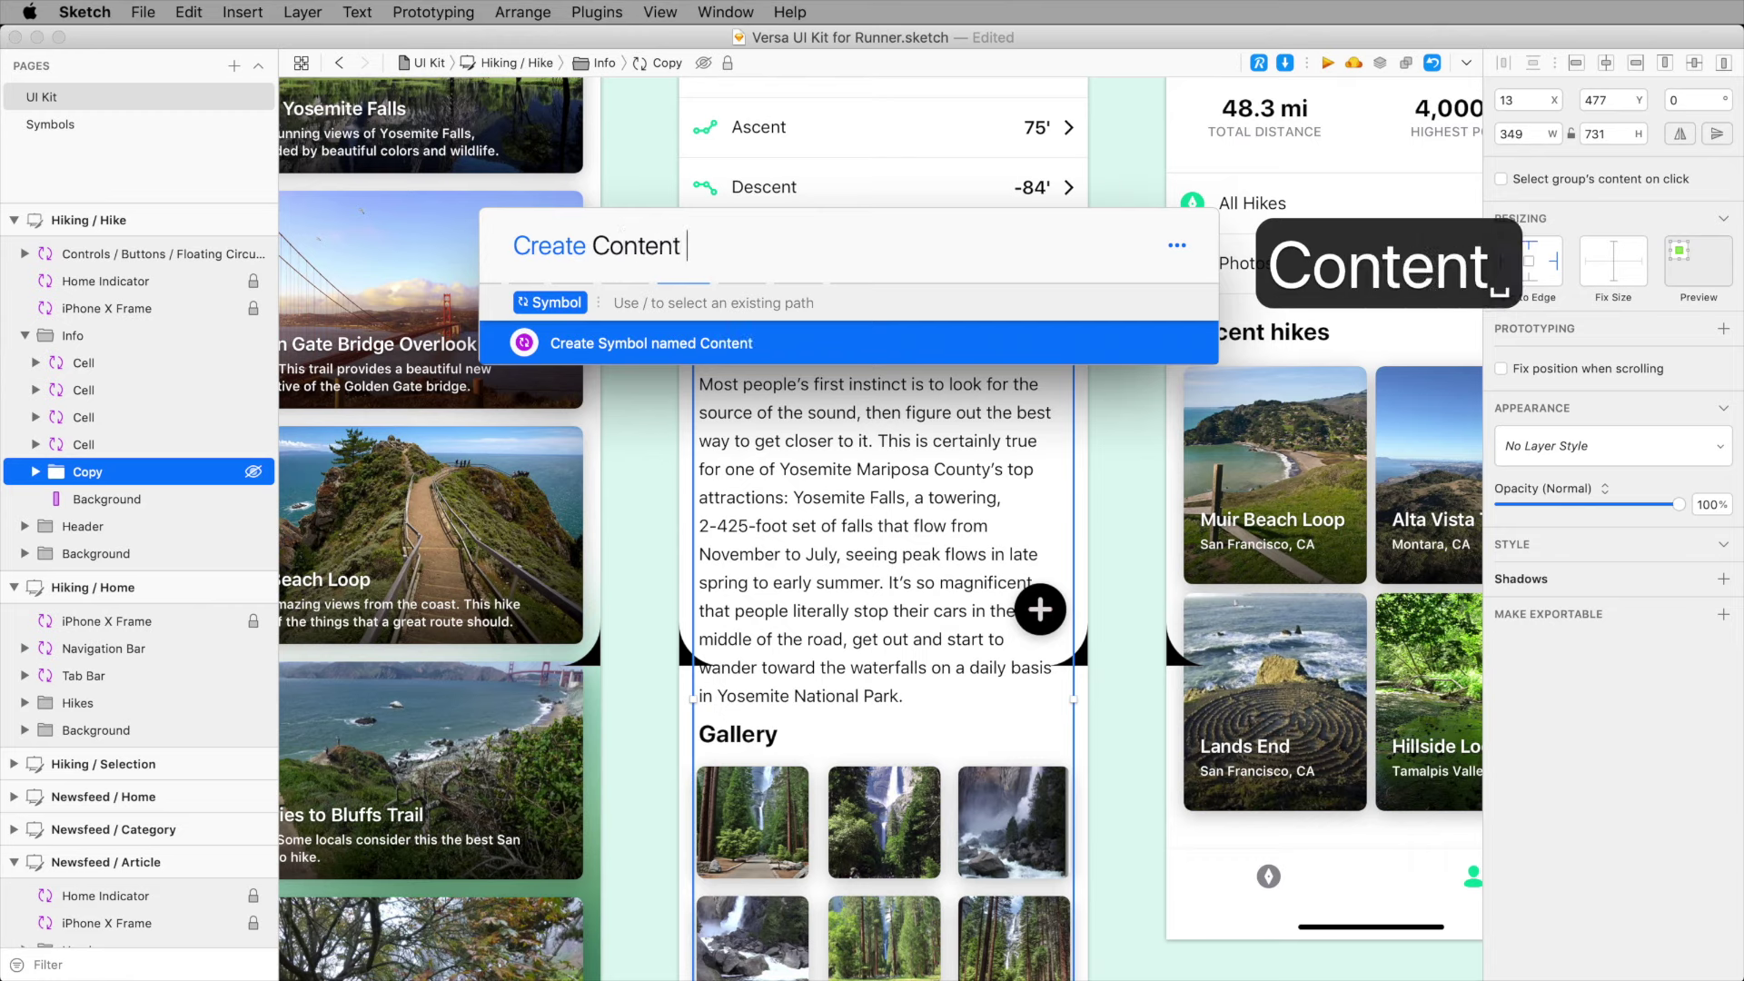
text(block)
key(Return)
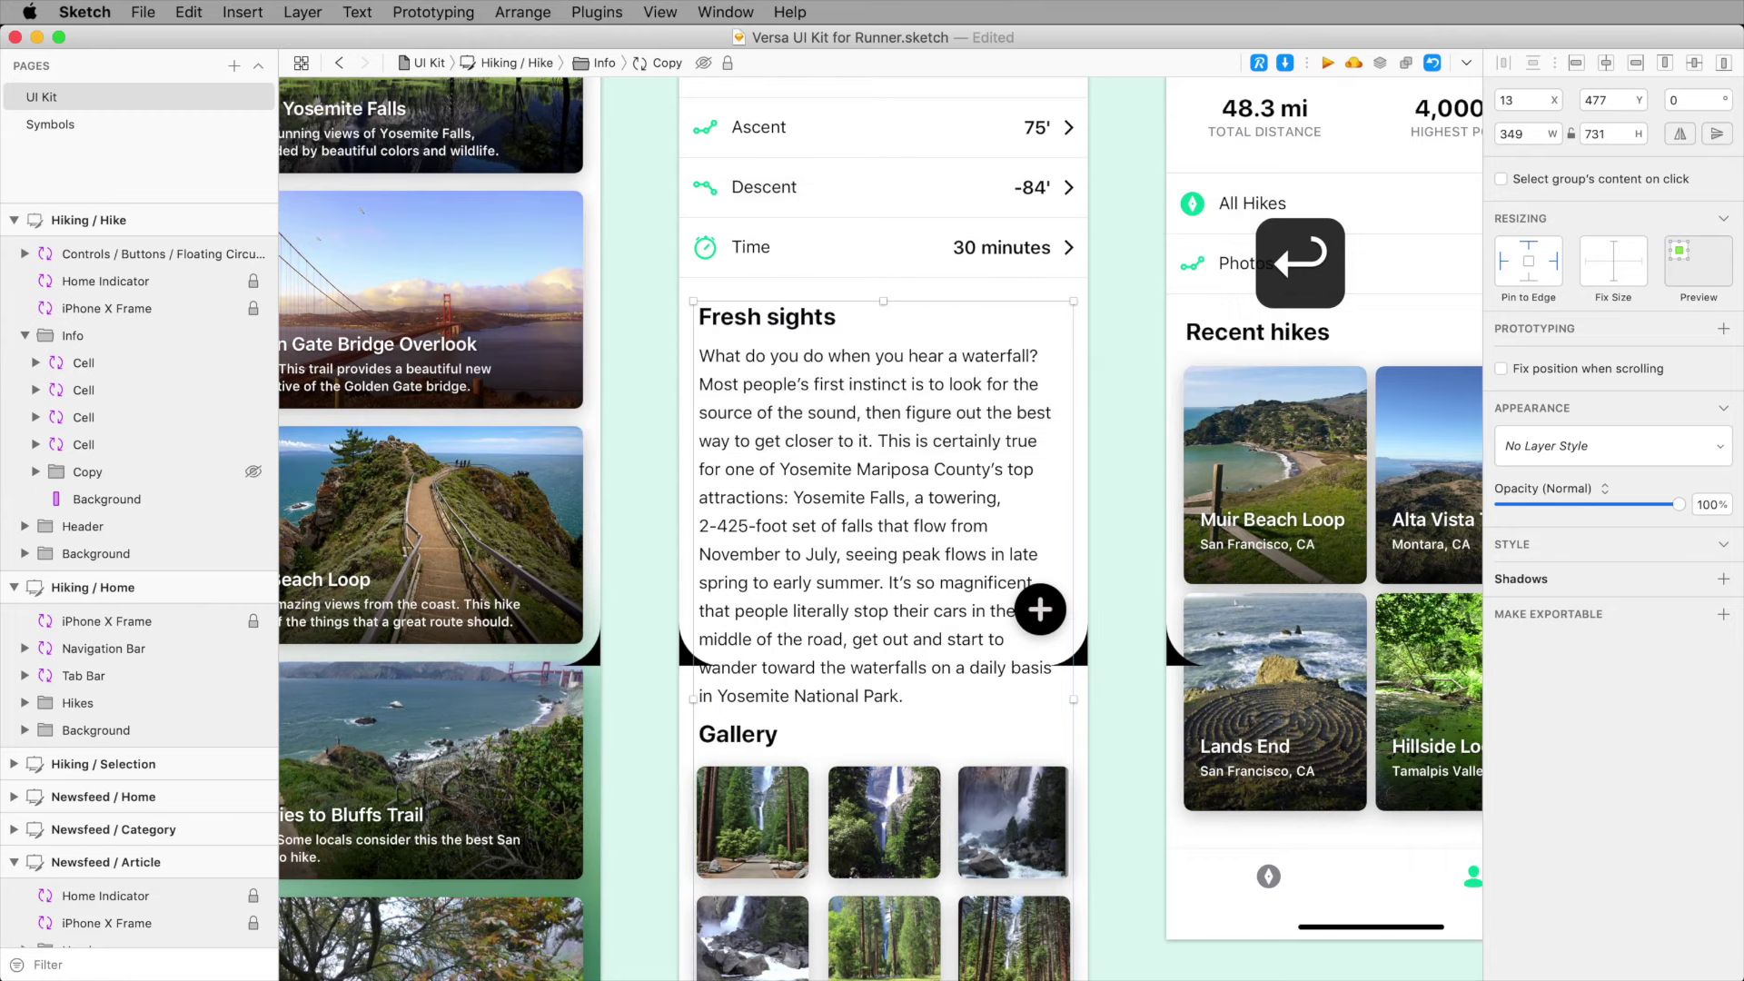
Step: Apply the document's Body / Serif (Left) style to the "Select your favorite" text on the Hiking / Selection artboard, searching Runner for "left"
scroll(140, 574, up, 1)
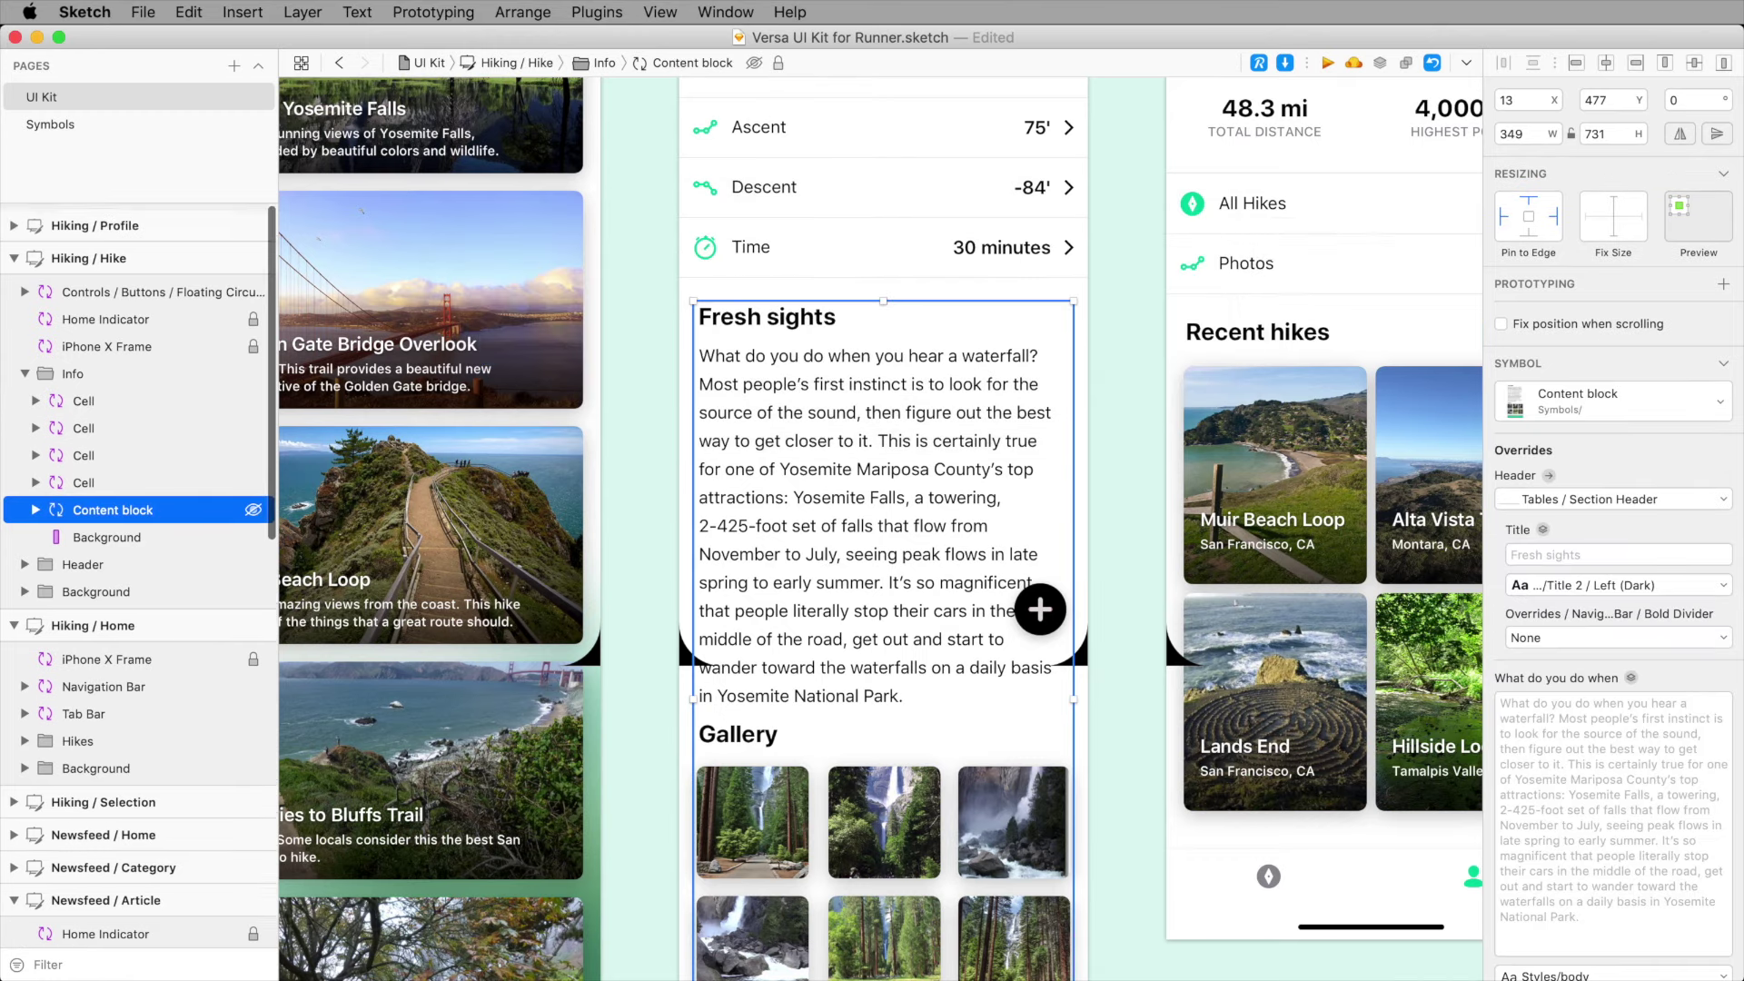
scroll(677, 558, up, 5)
scroll(676, 559, left, 5)
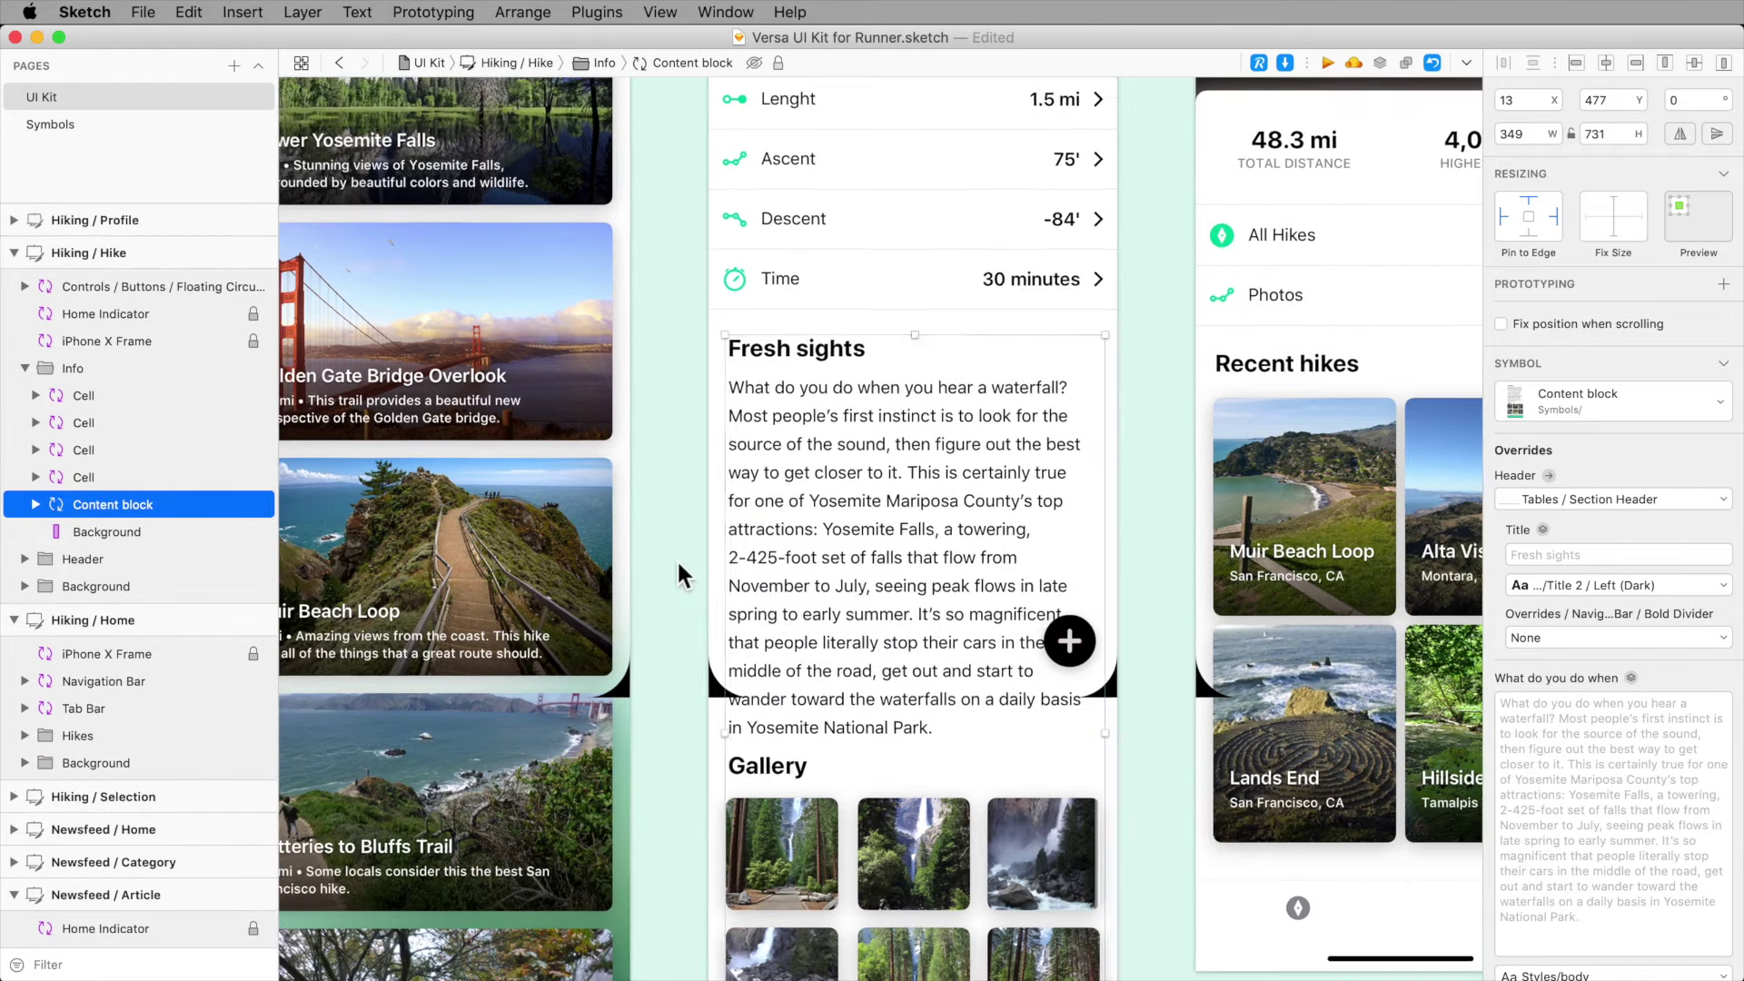
scroll(676, 564, up, 5)
scroll(677, 563, left, 10)
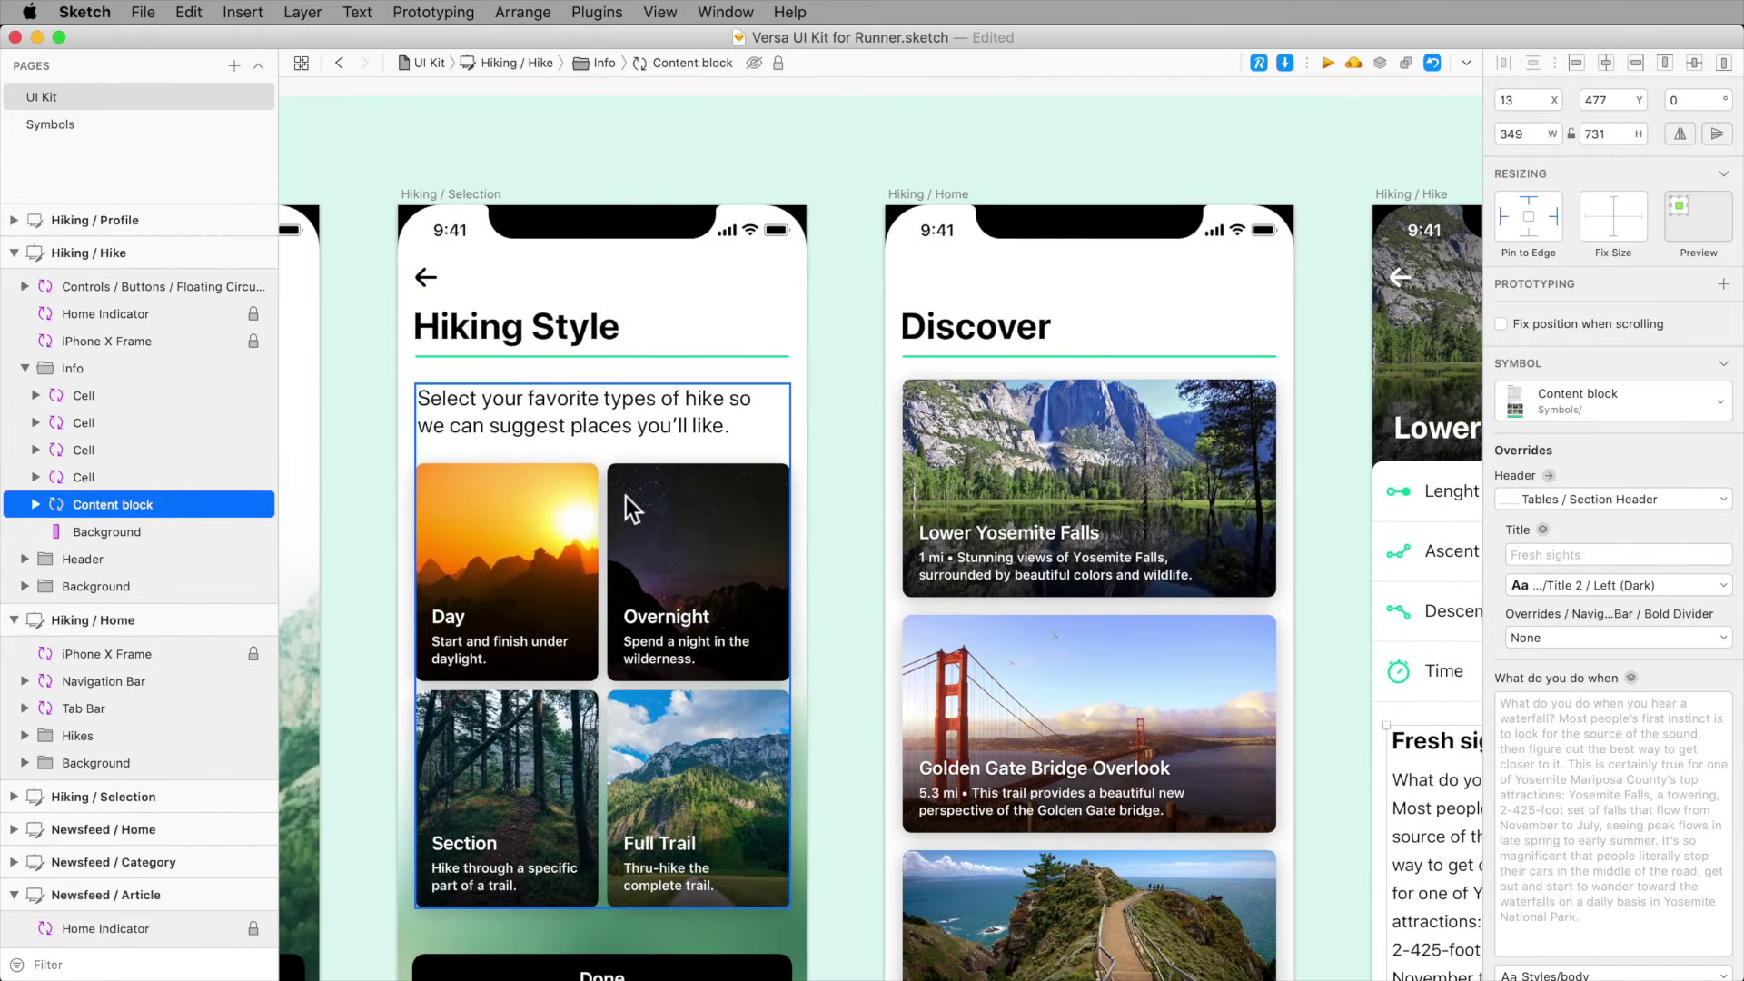
scroll(614, 484, left, 9)
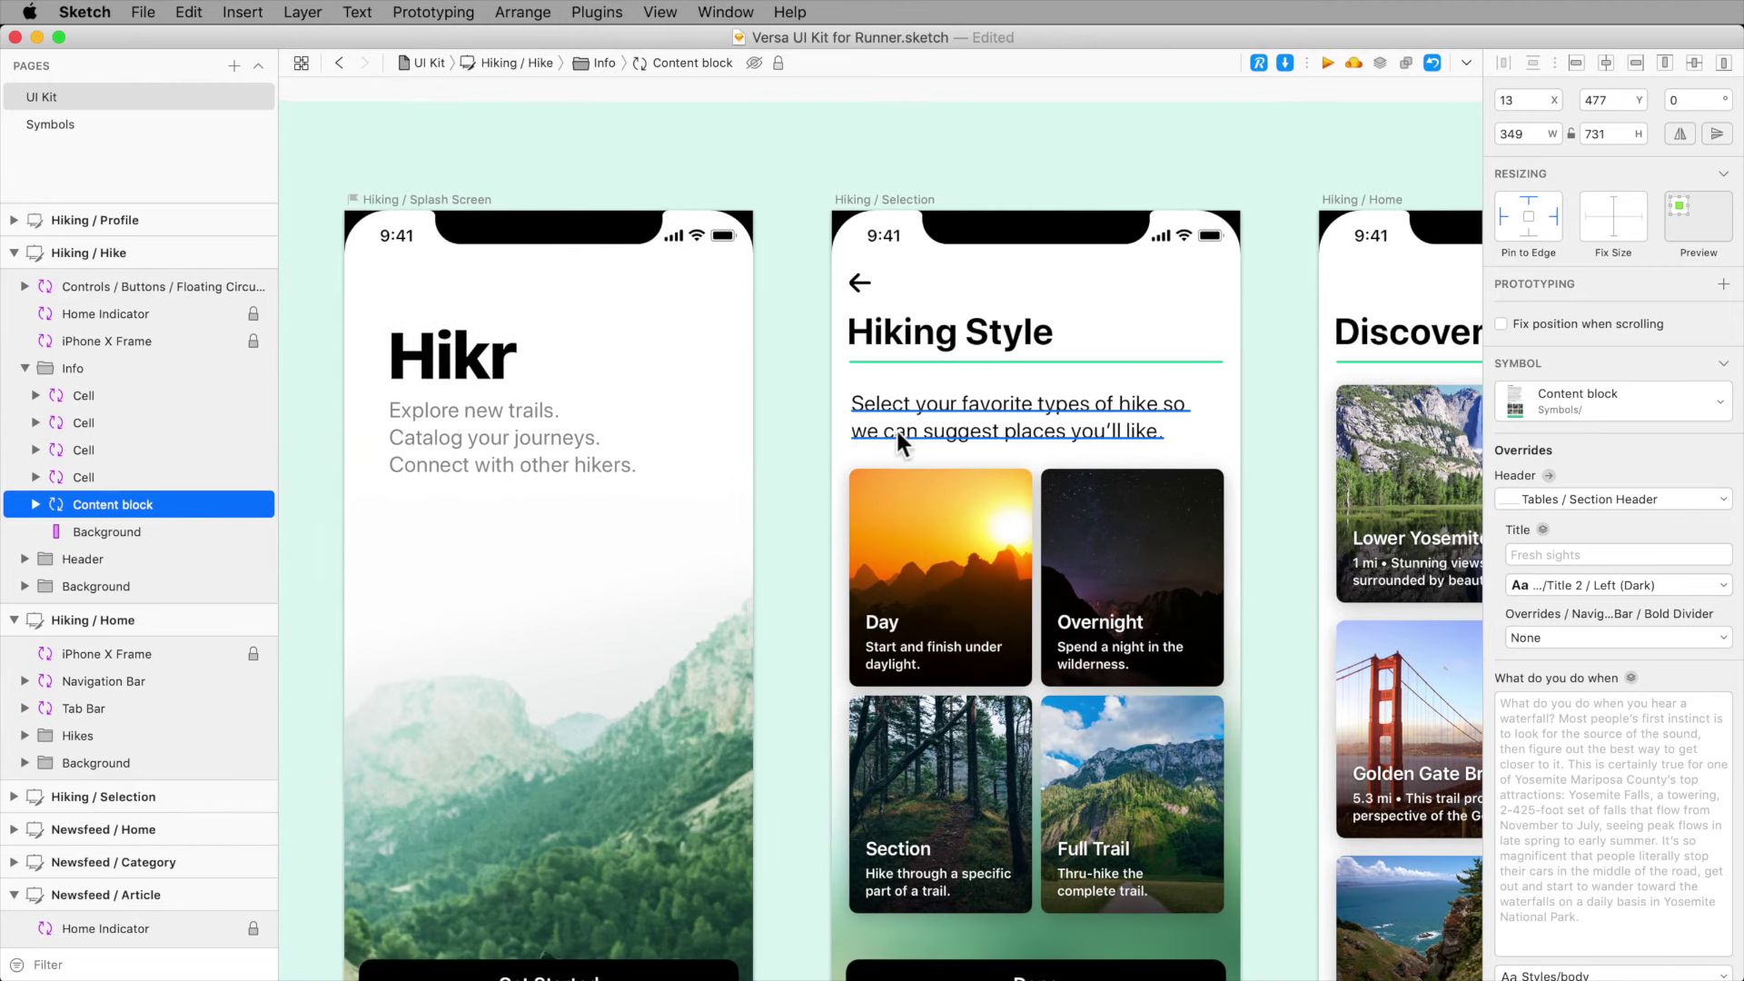
click(936, 423)
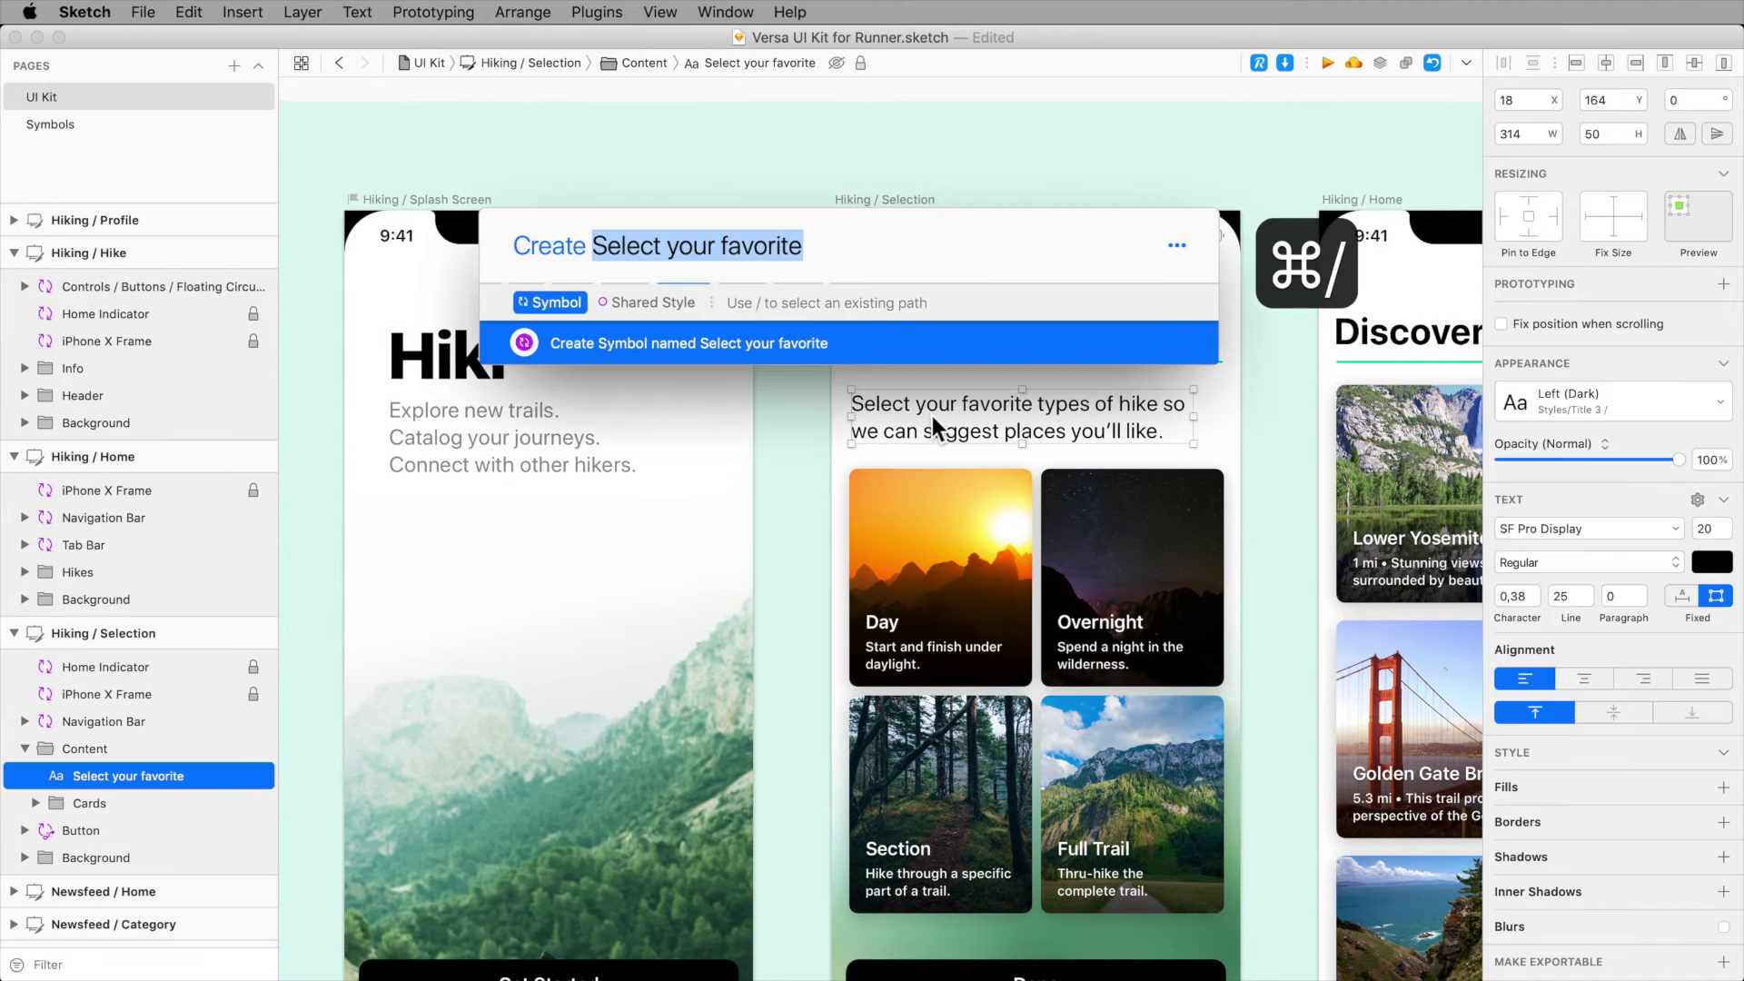
key(Tab)
text(le)
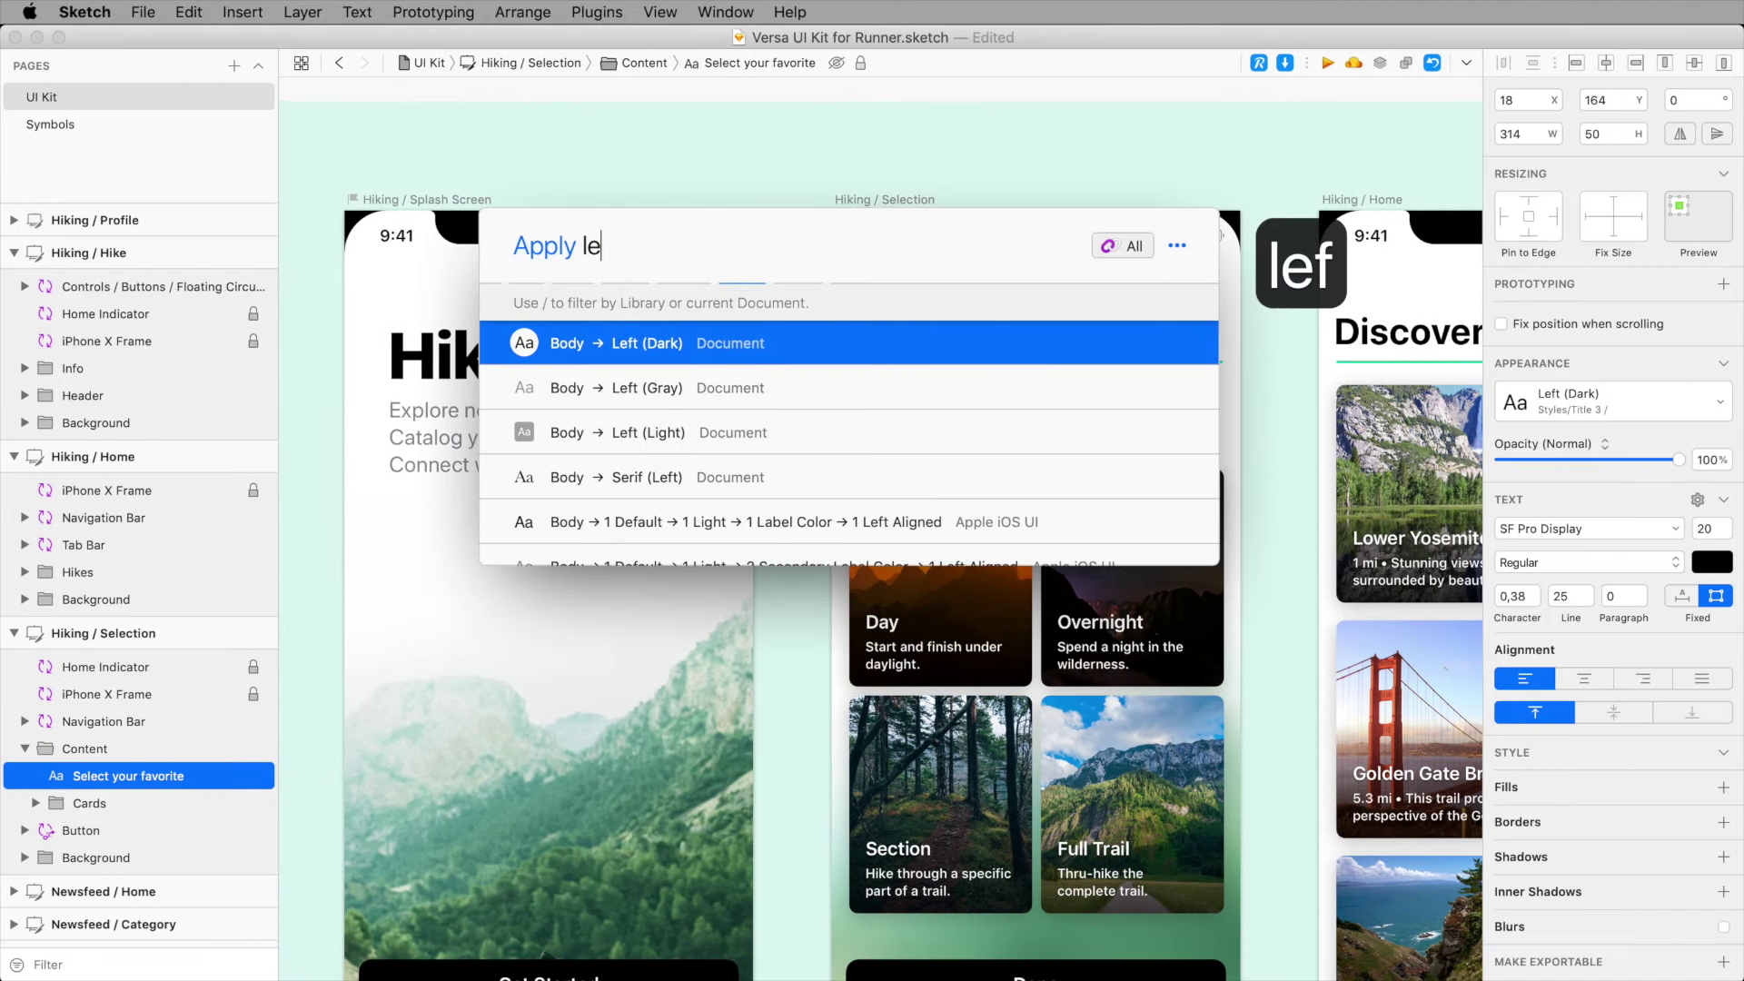
text(ft)
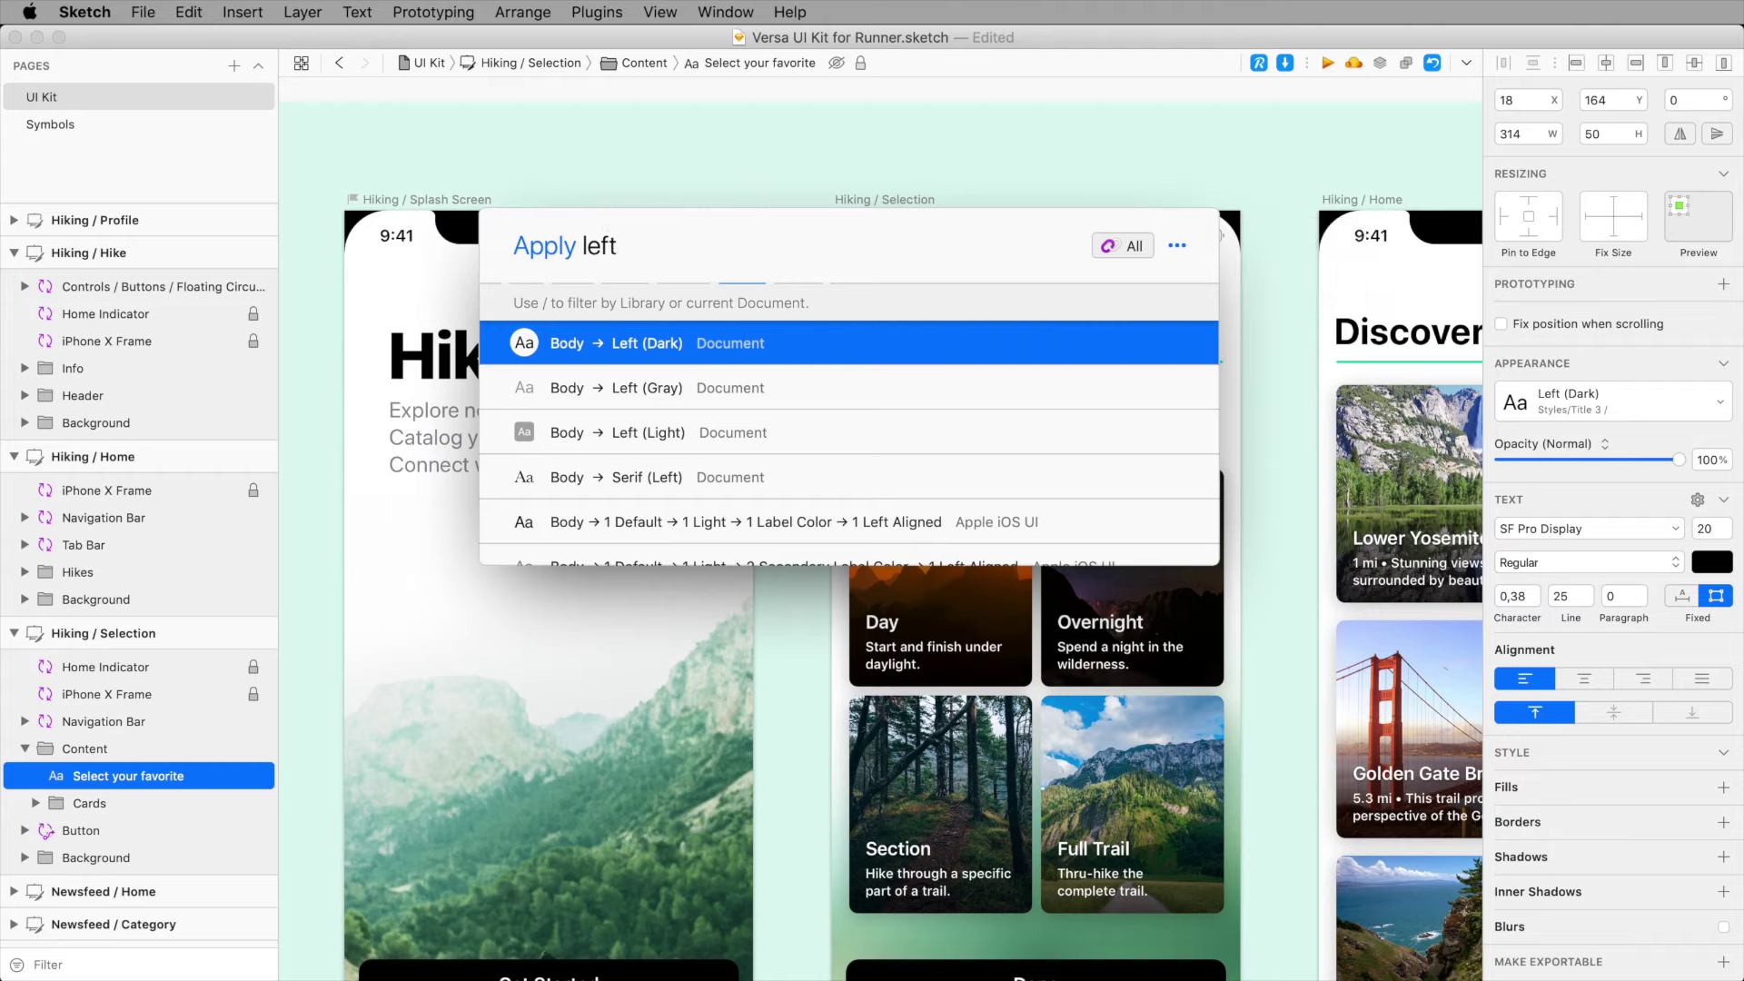
key(Down)
key(Down)
key(Down)
key(Return)
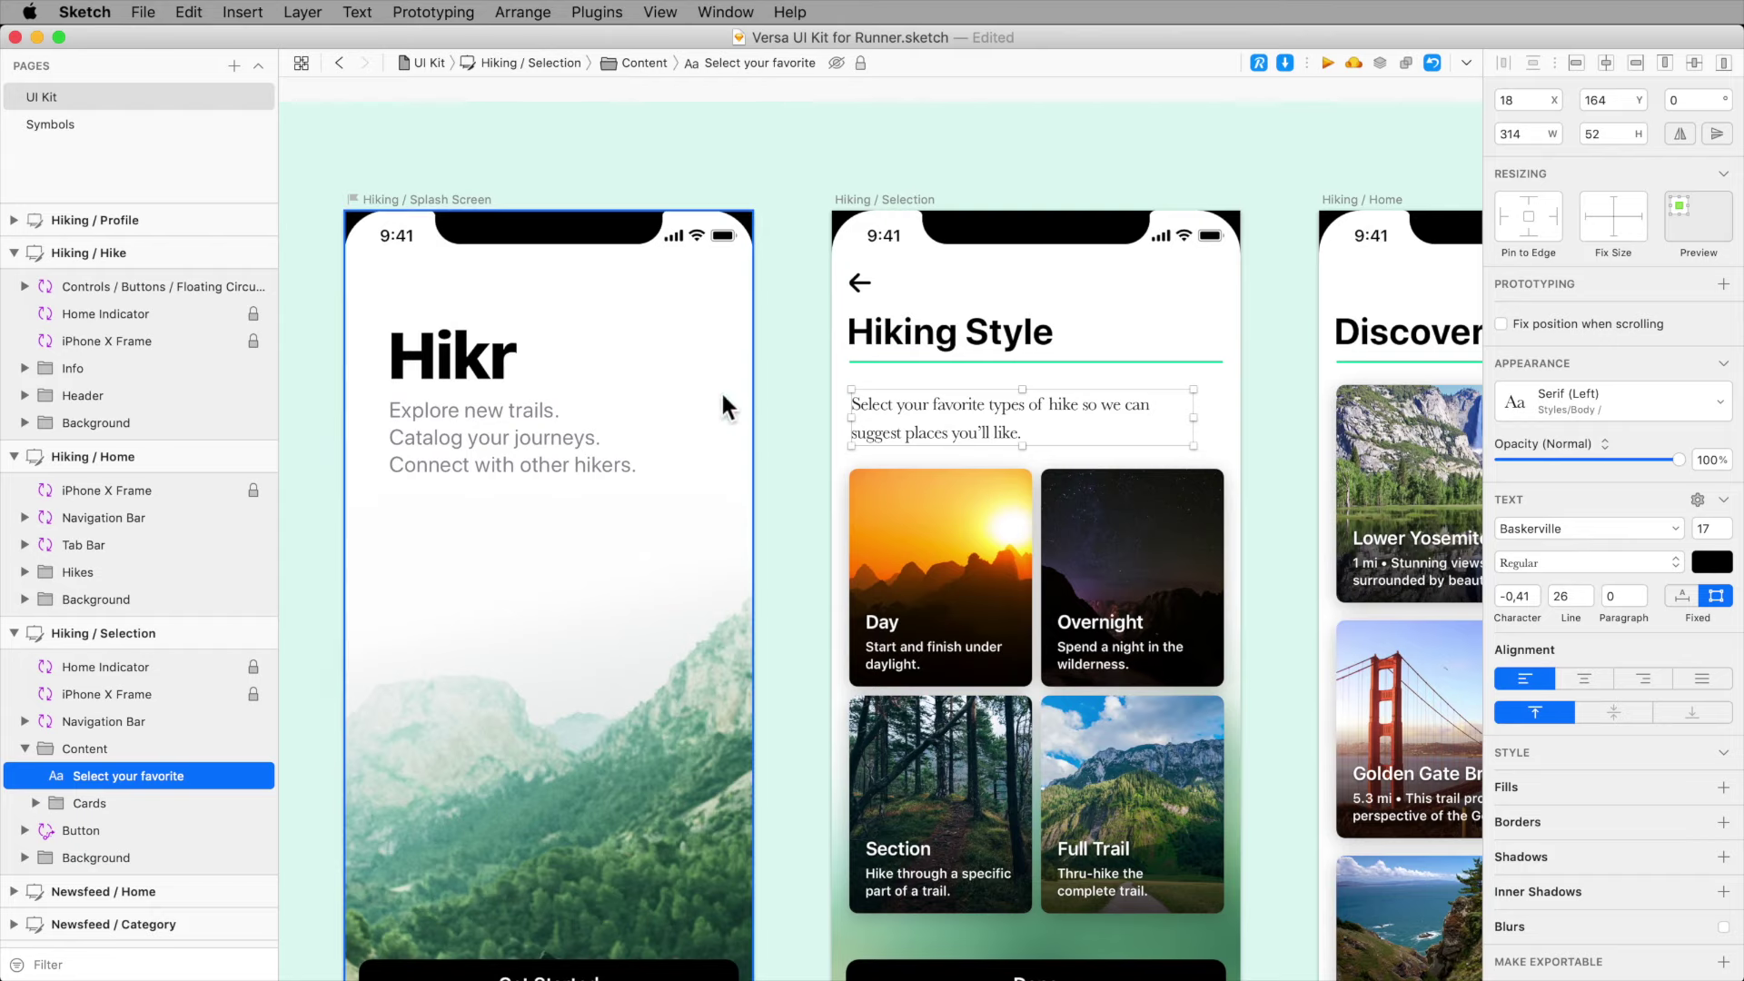
Step: Apply the document's Colors / Green style to the Hikr logo on the Hiking / Splash Screen artboard, searching Runner for "color"
super+click(518, 365)
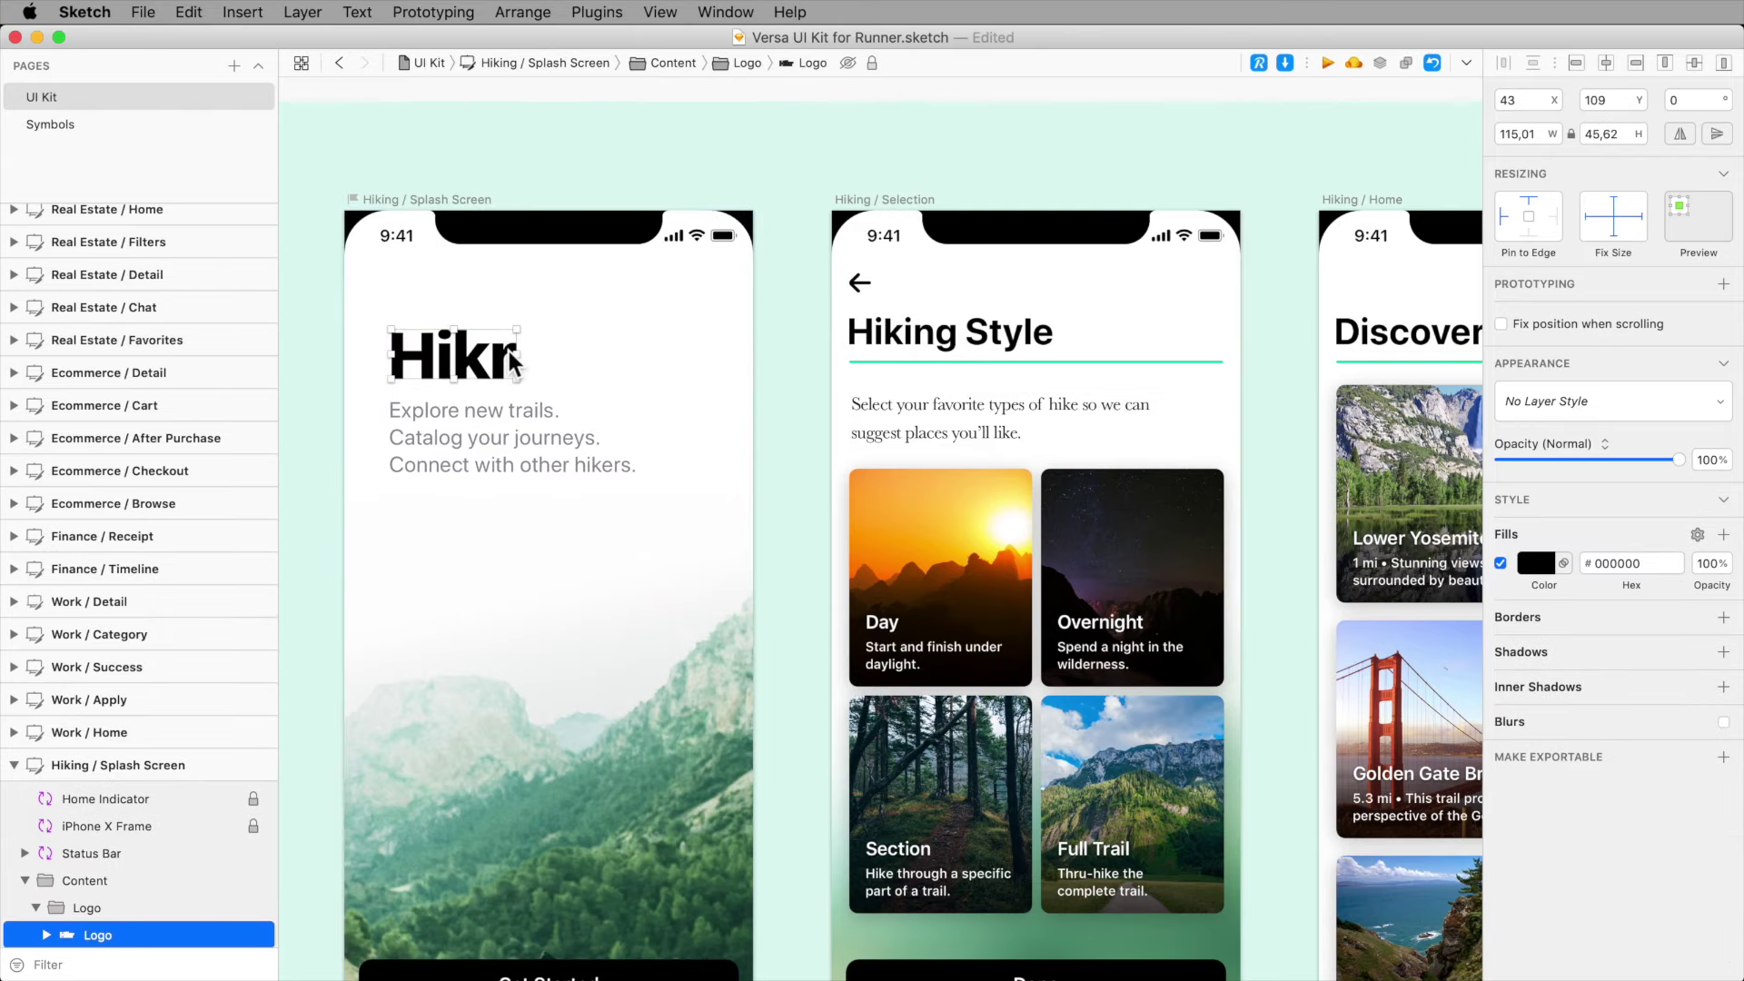
key(super+slash)
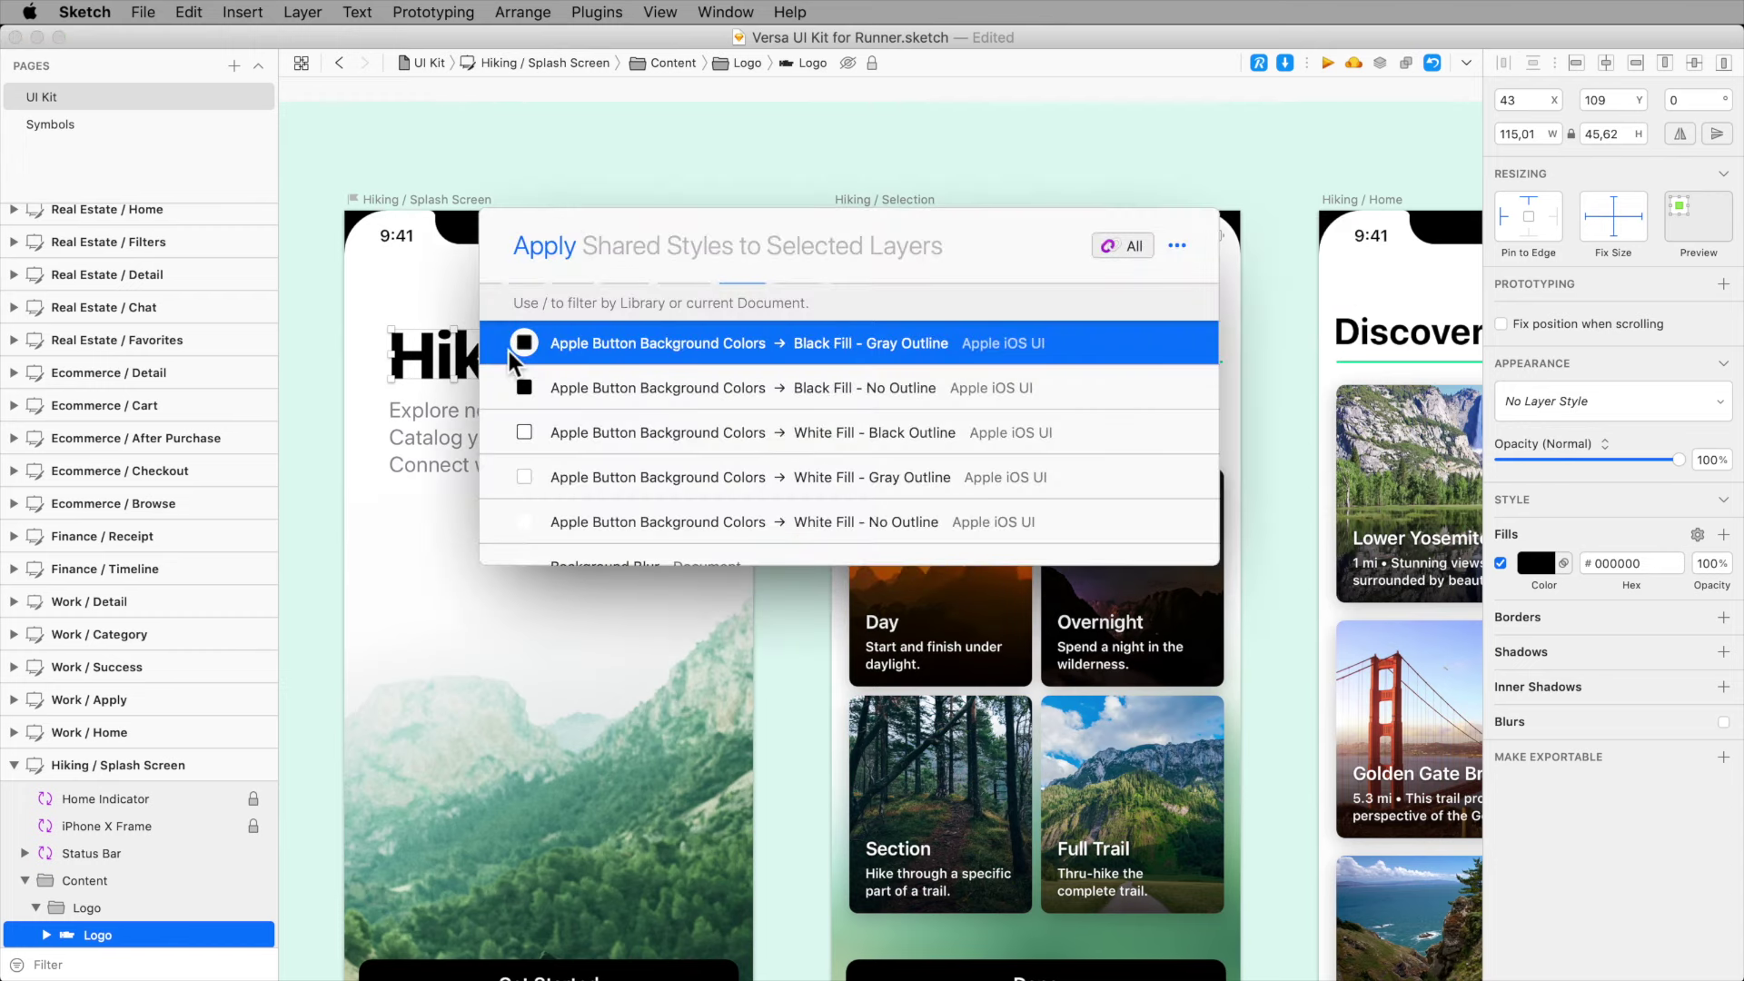
text(color)
key(Down)
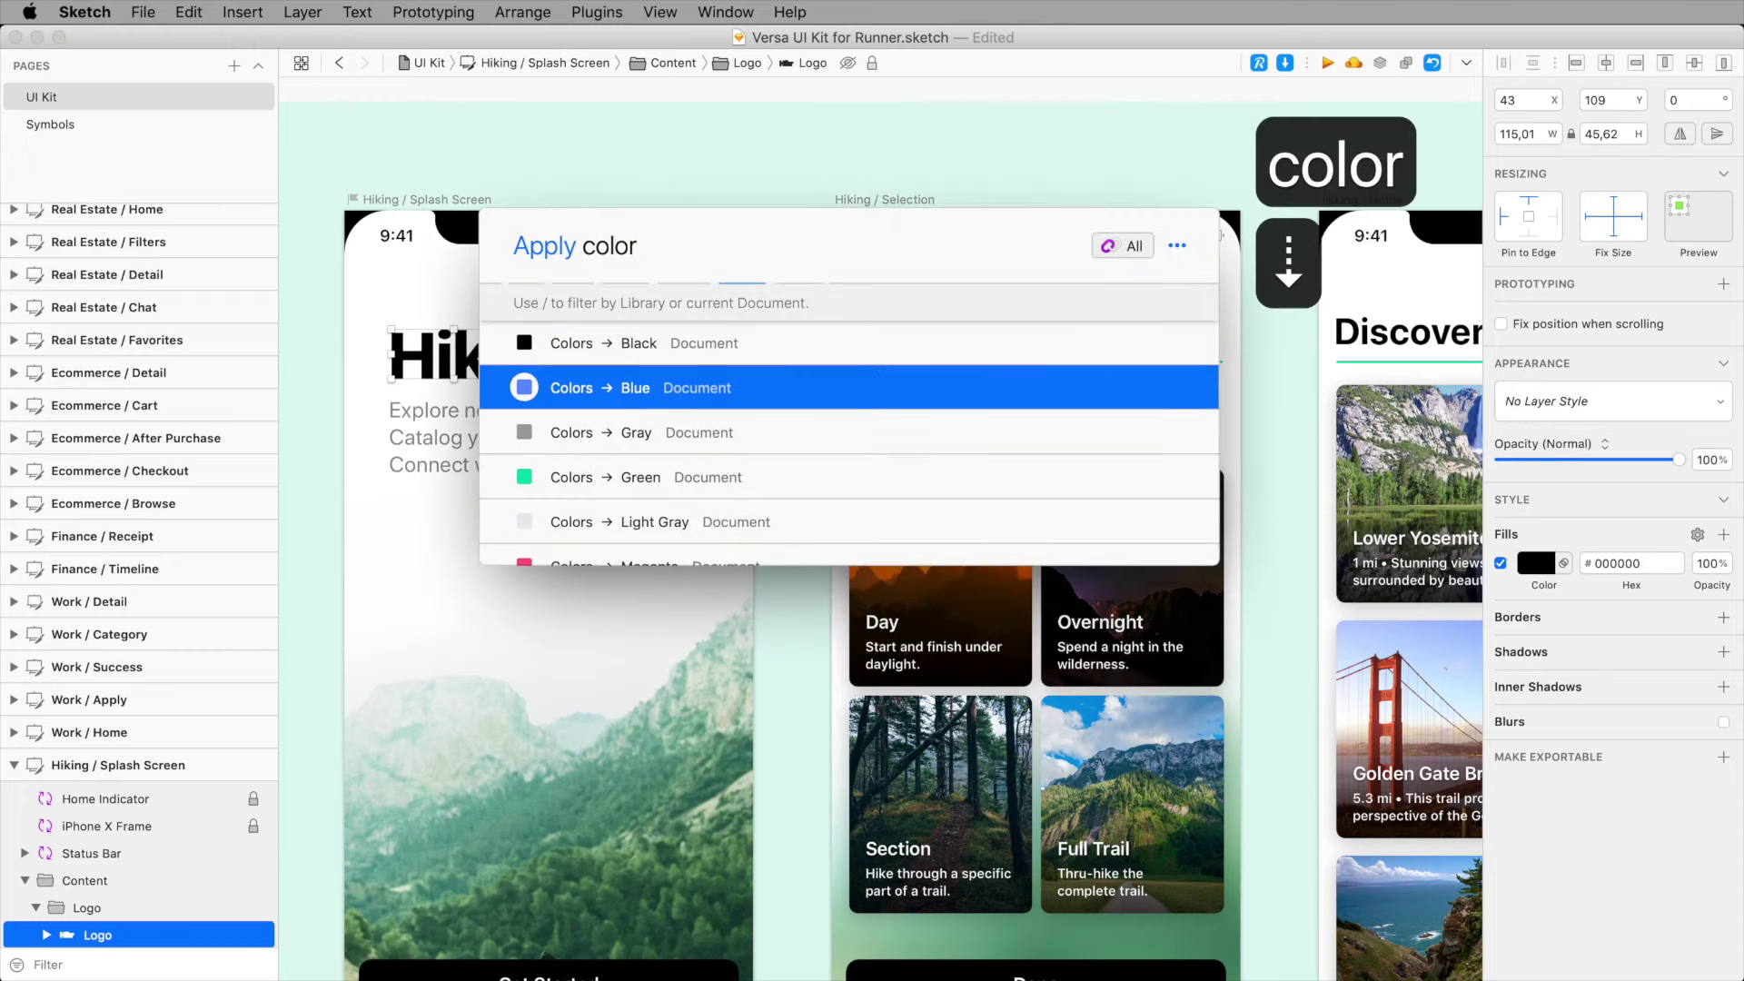
key(Down)
key(Down)
key(Return)
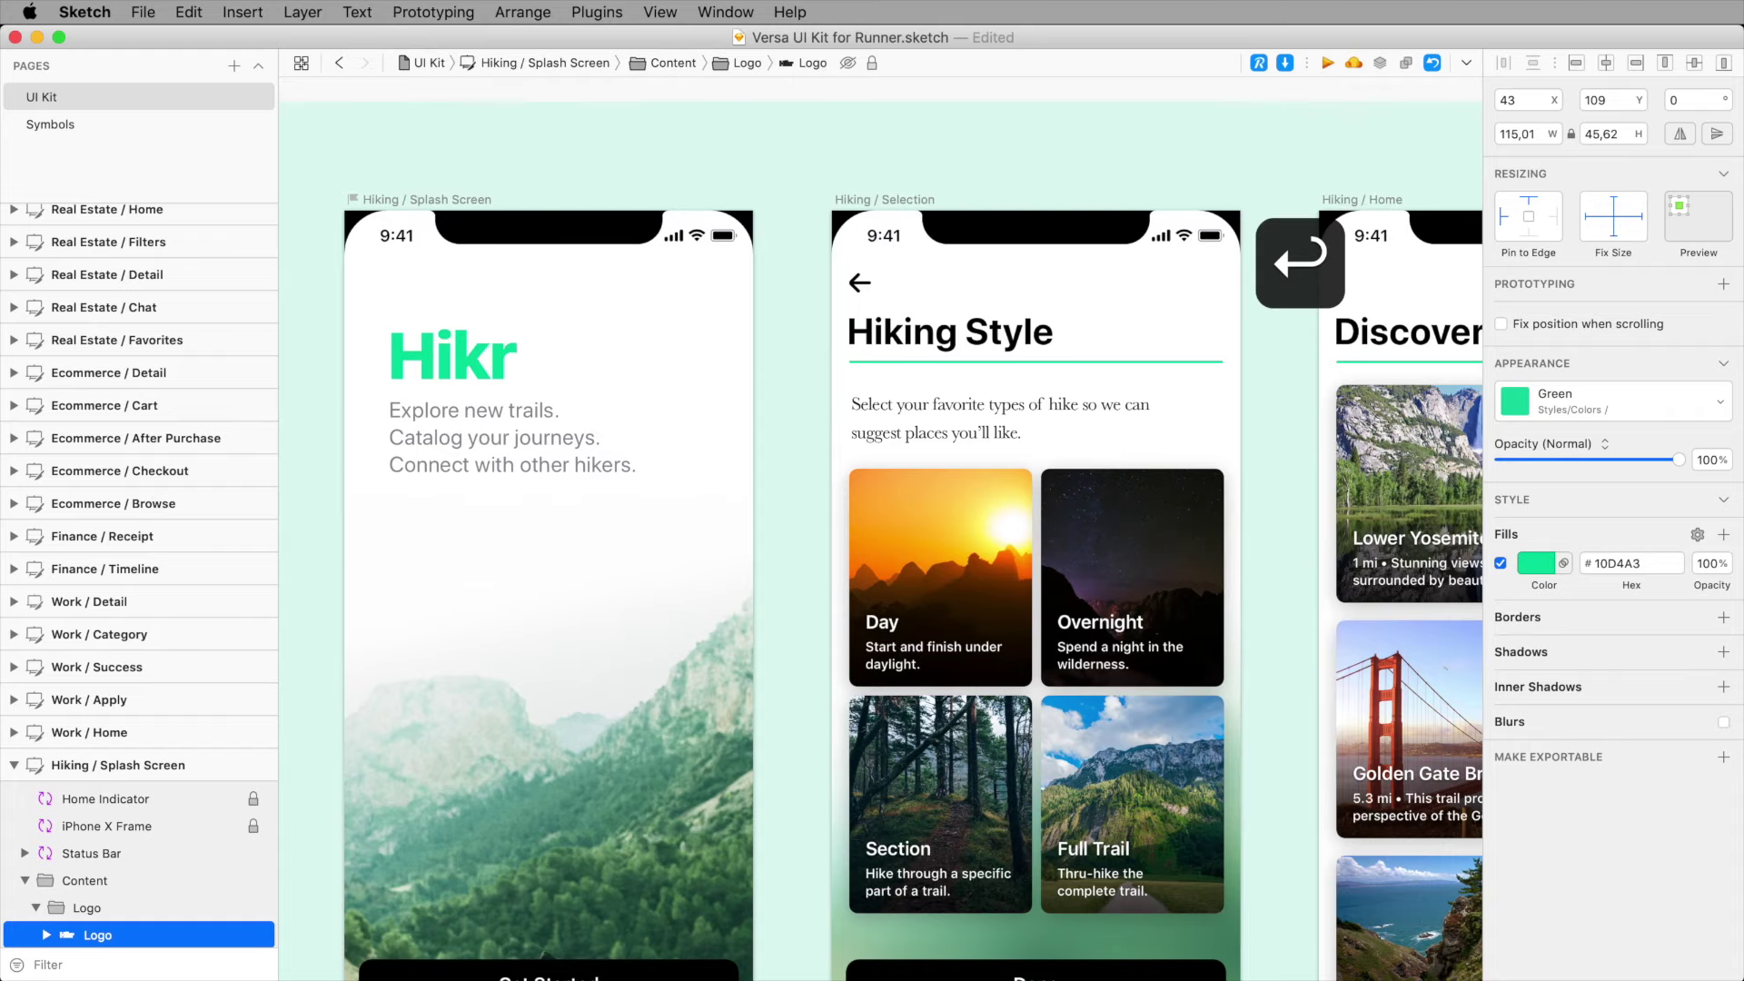
Step: Search Runner's Install mode for "select", open the Select Similar Layers plugin and review its list of actions
key(super+slash)
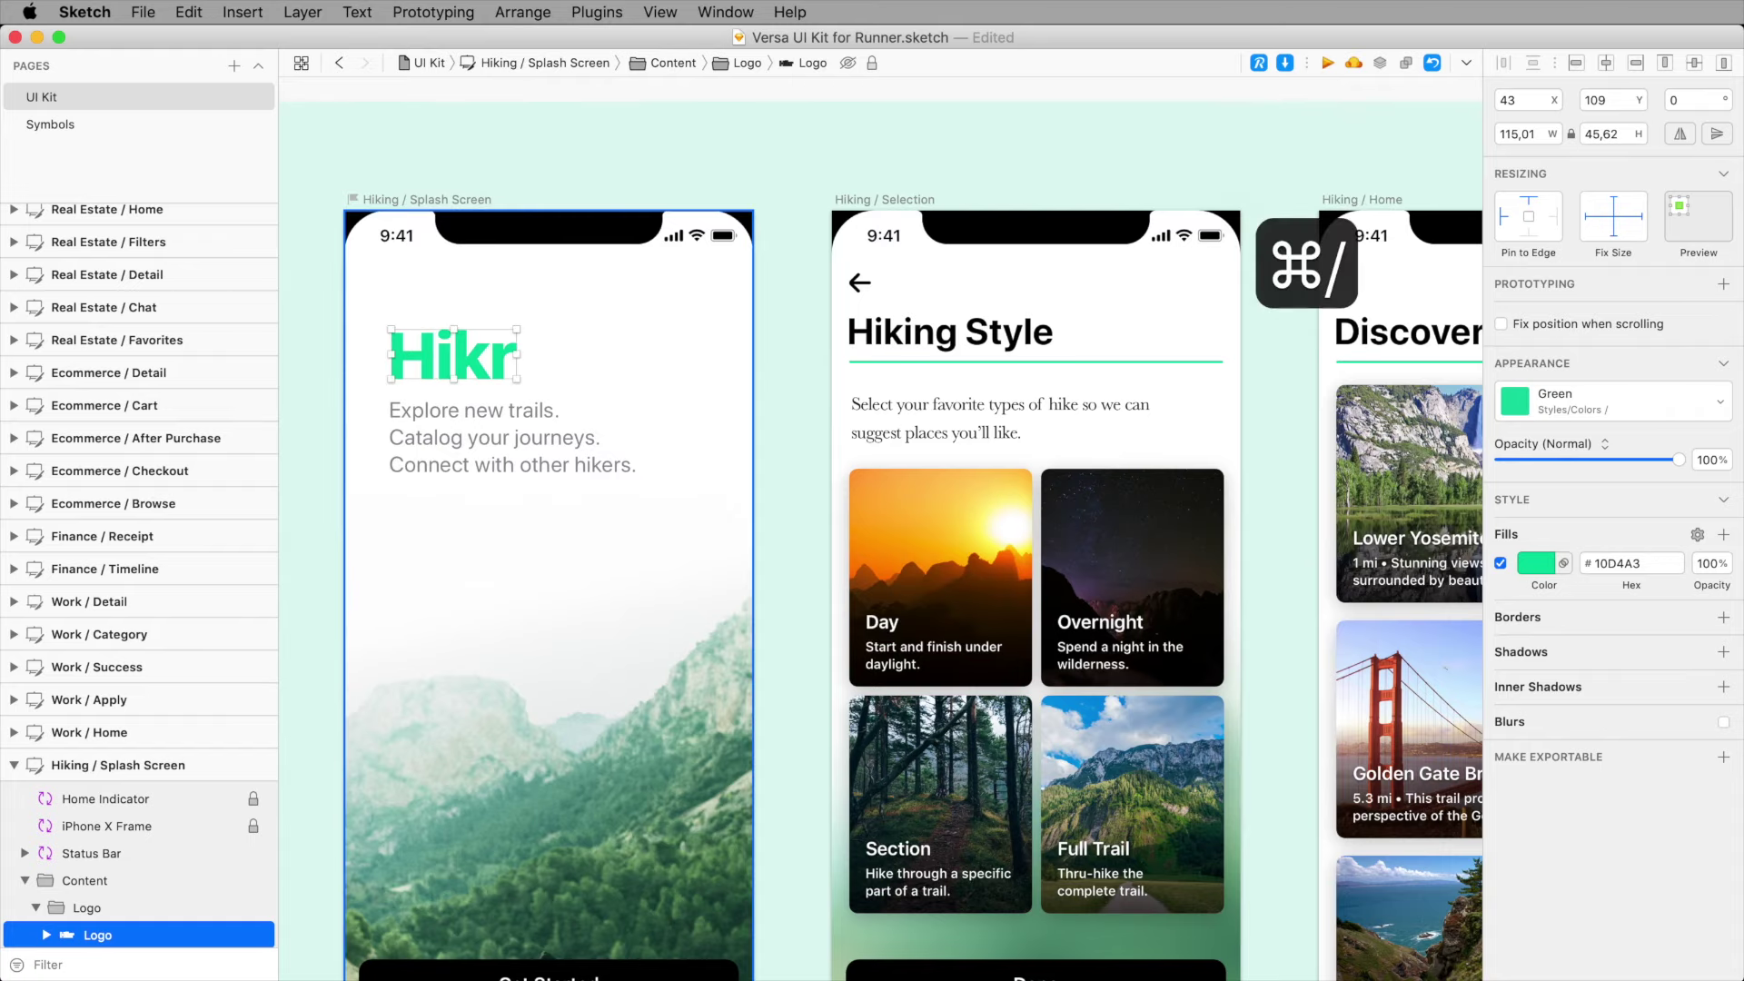
key(Tab)
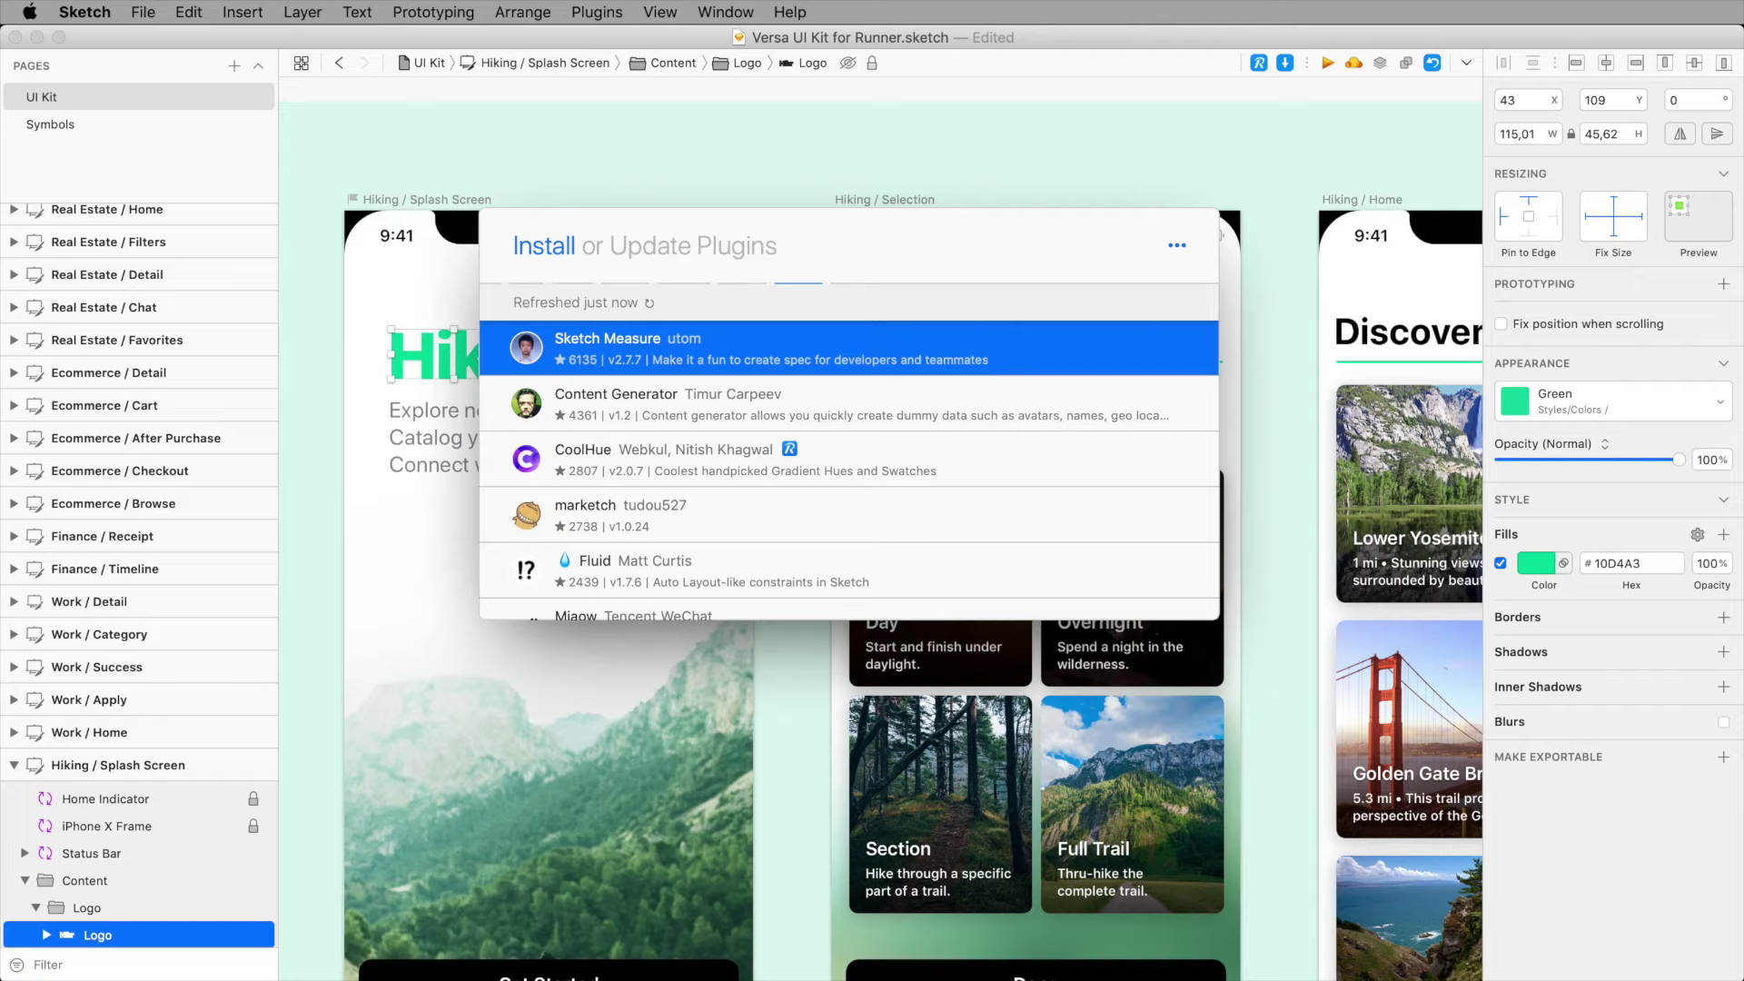
text(select)
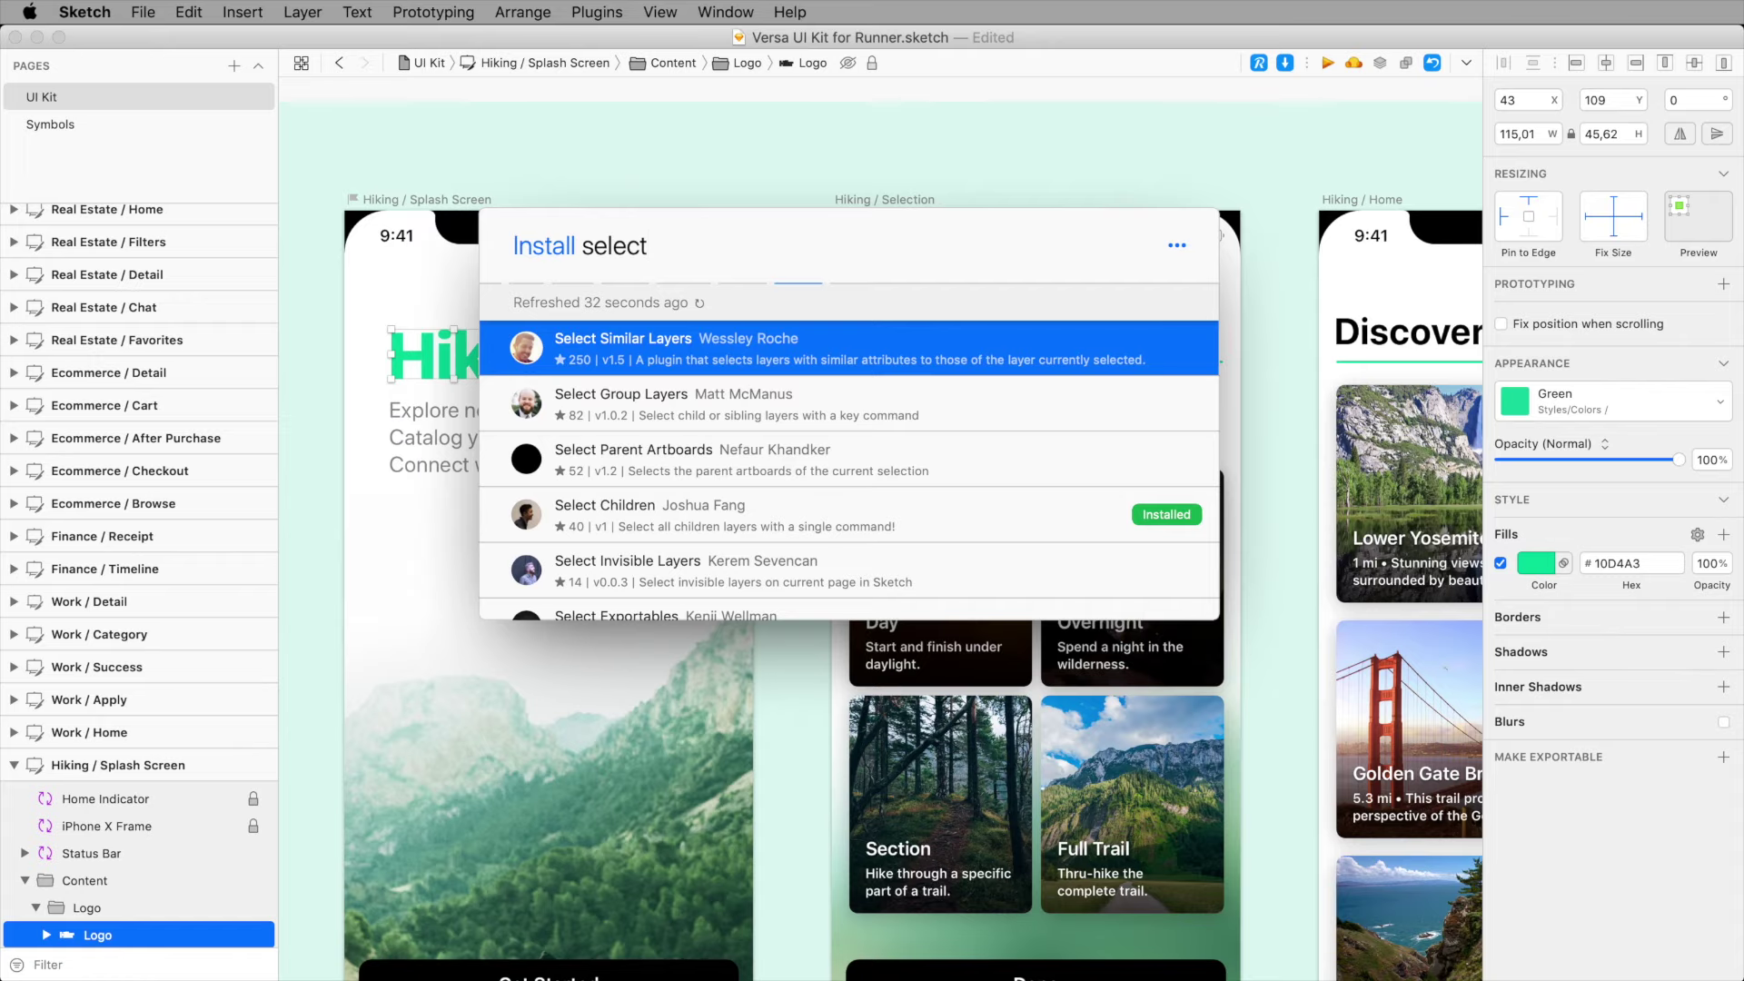
key(Return)
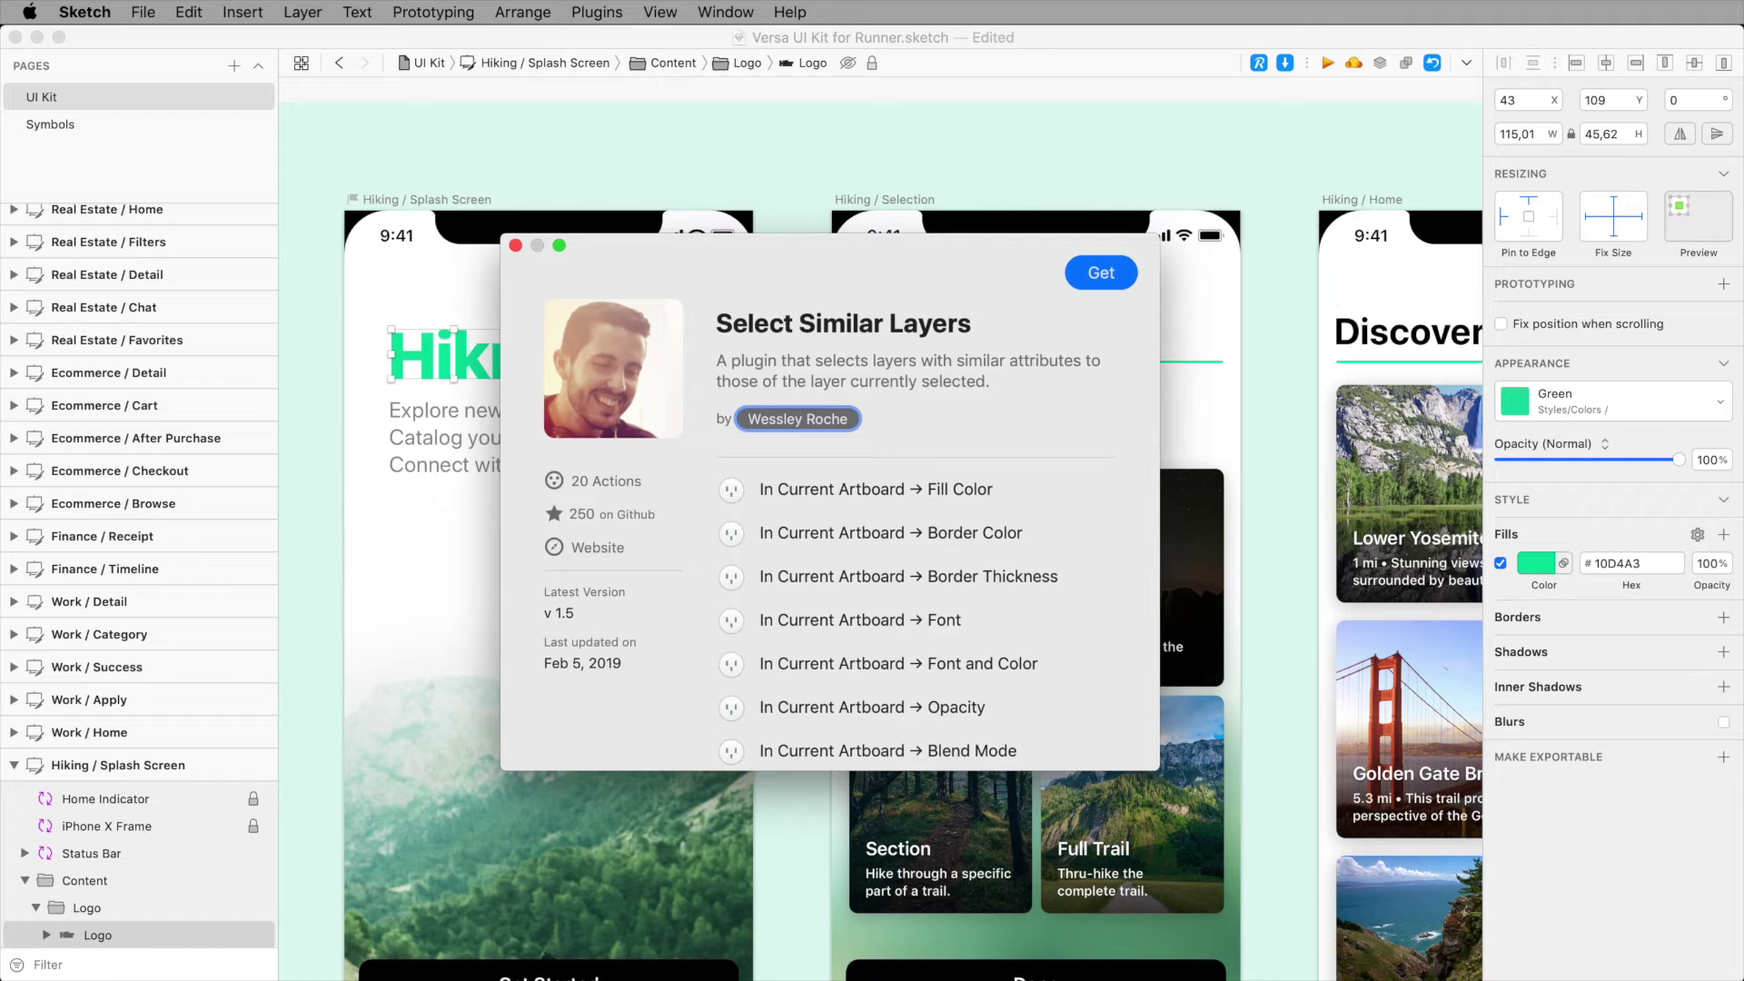
scroll(1022, 635, down, 5)
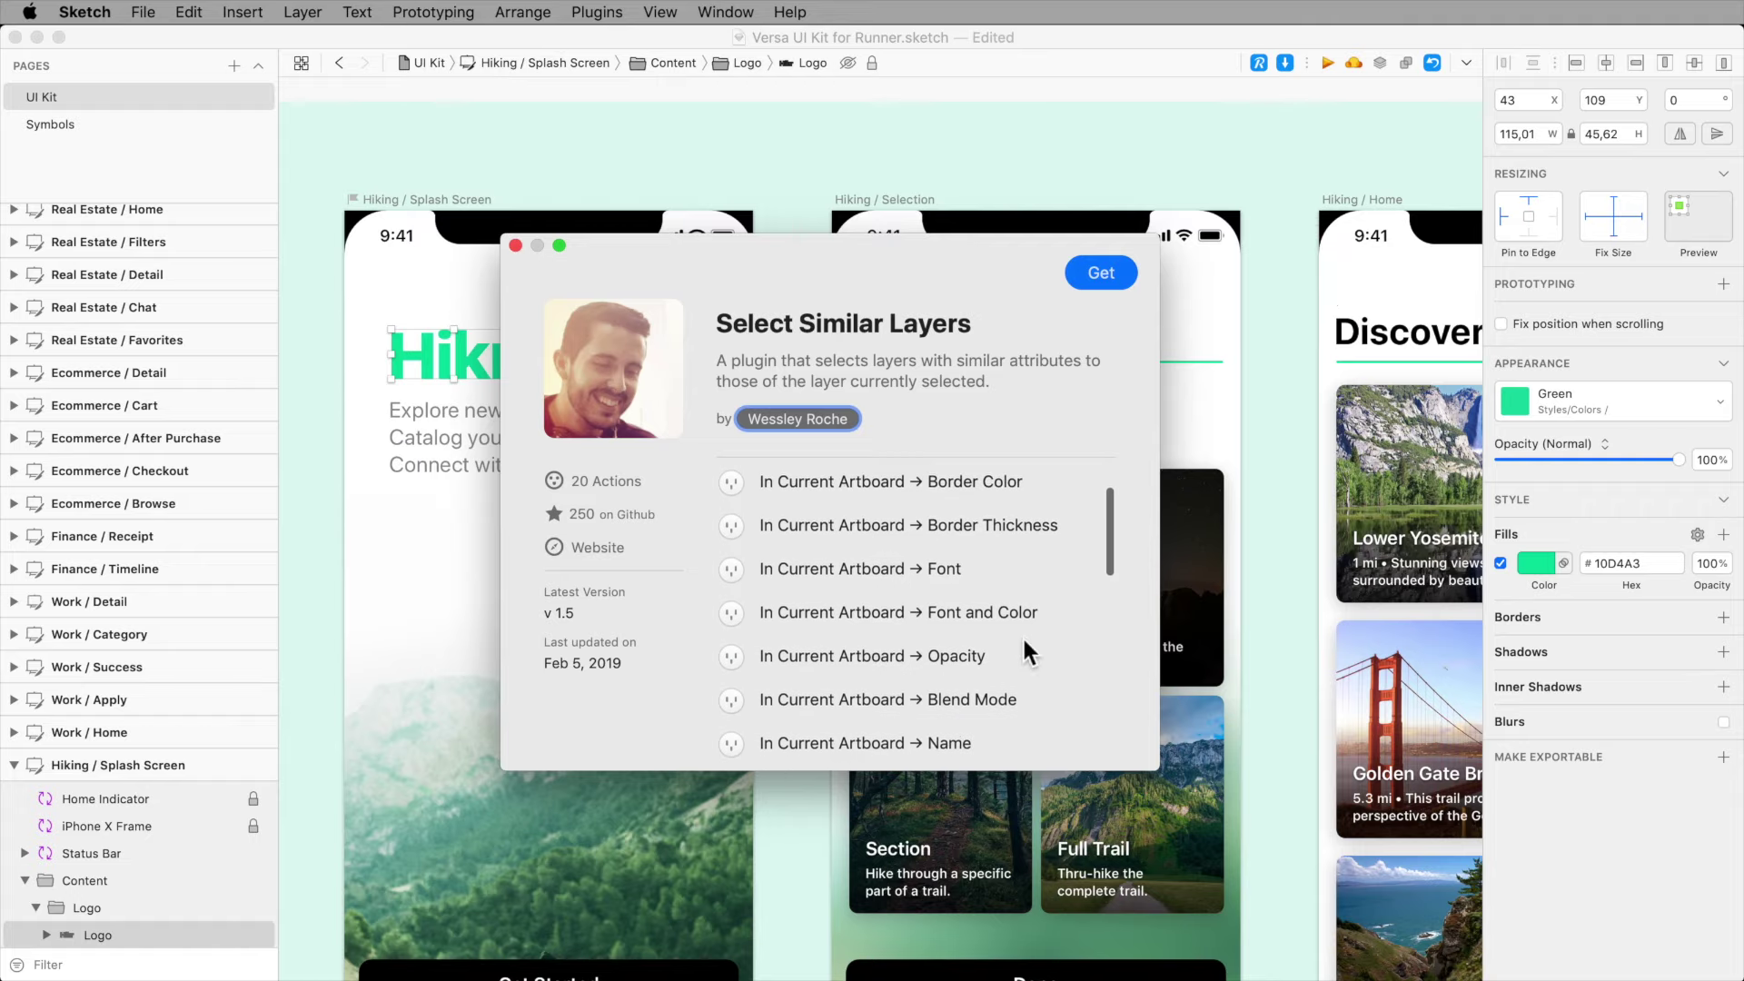
scroll(1024, 639, down, 5)
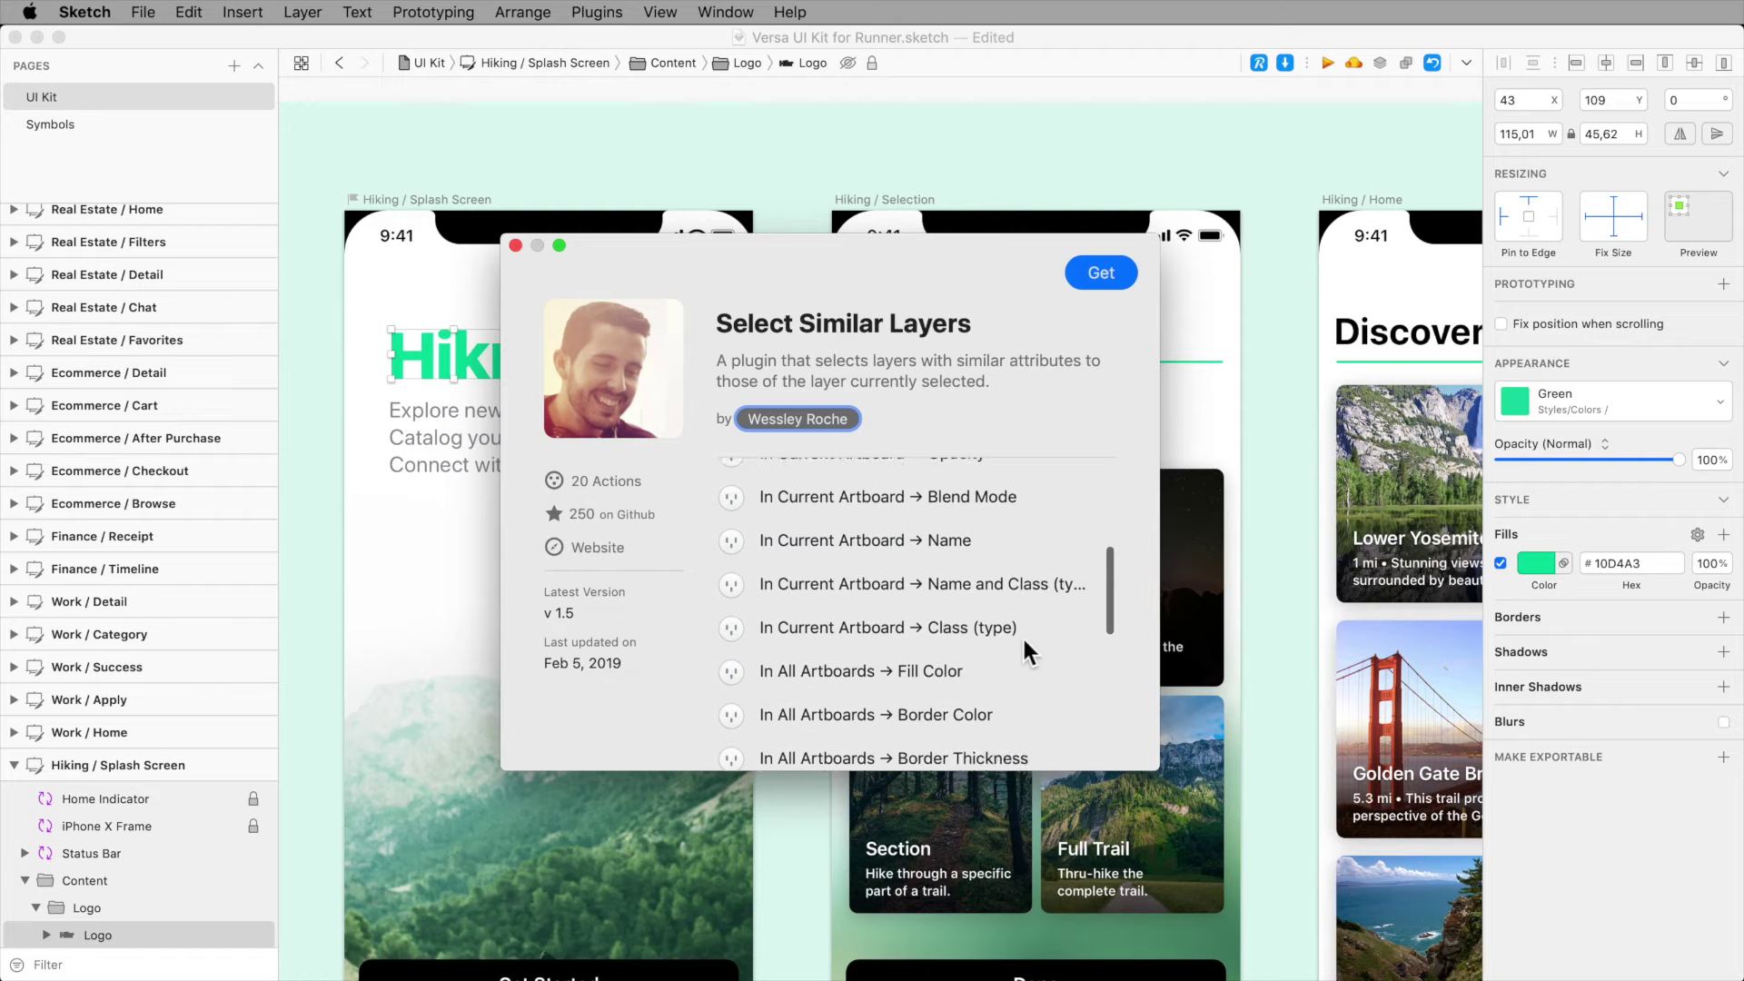
scroll(1023, 647, down, 4)
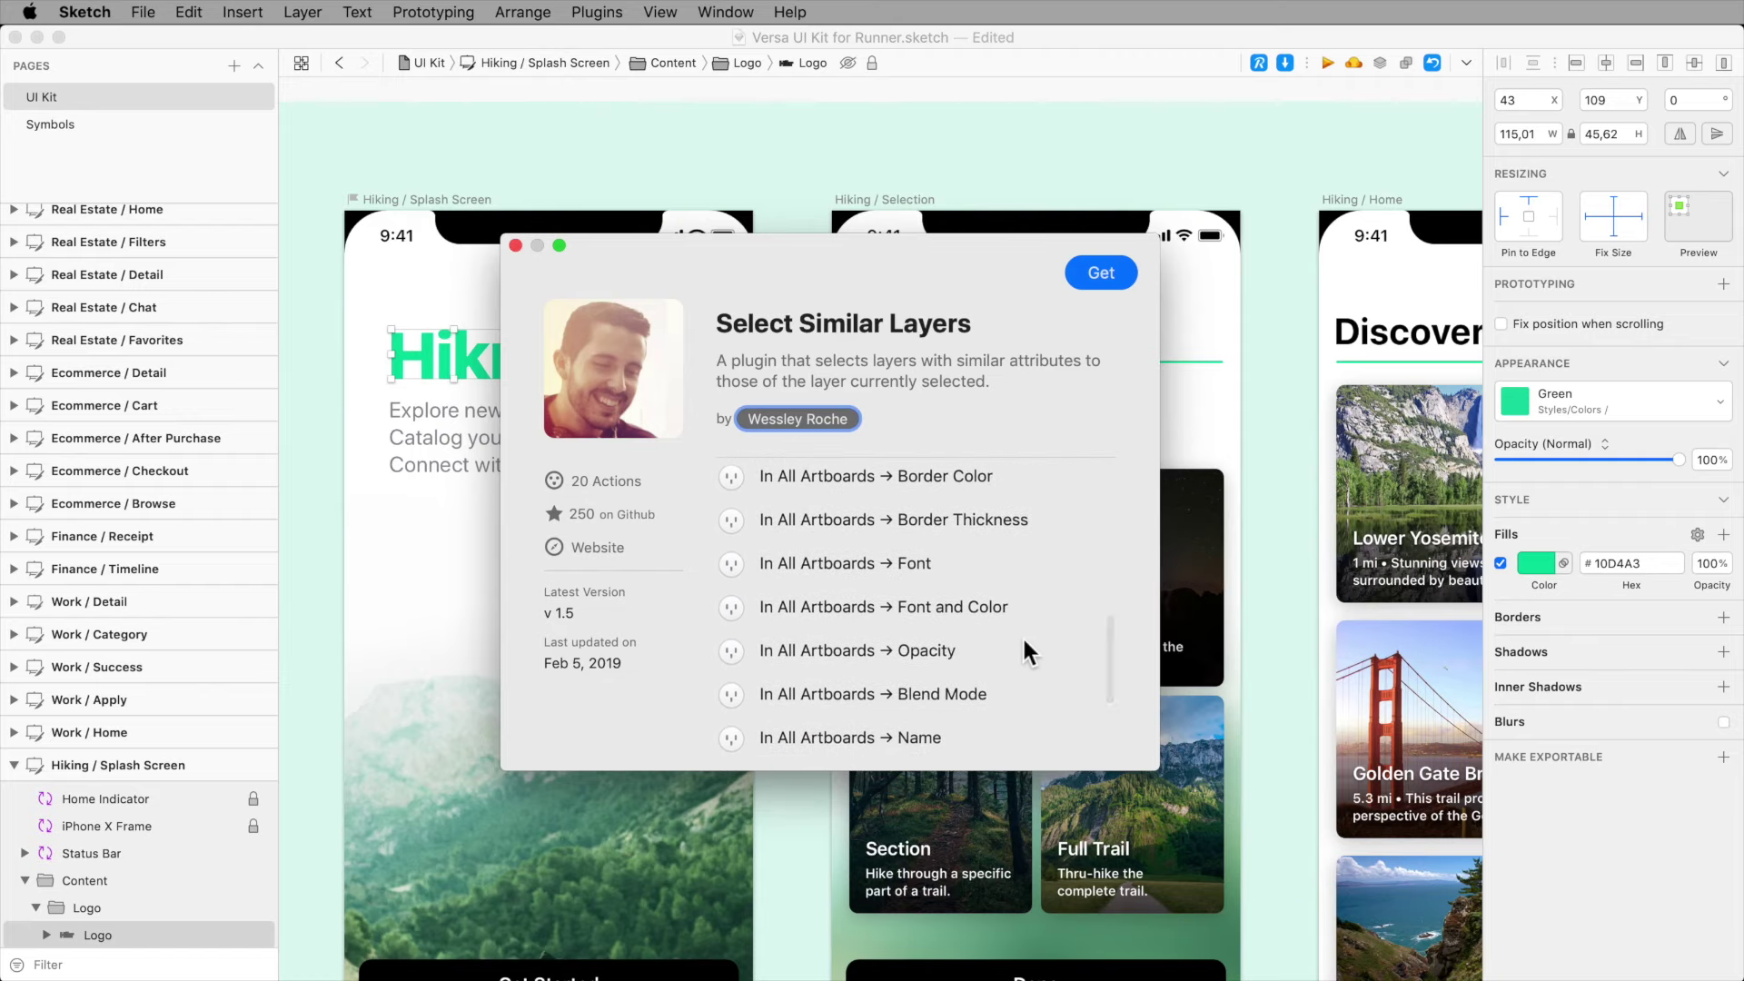
scroll(1024, 648, up, 10)
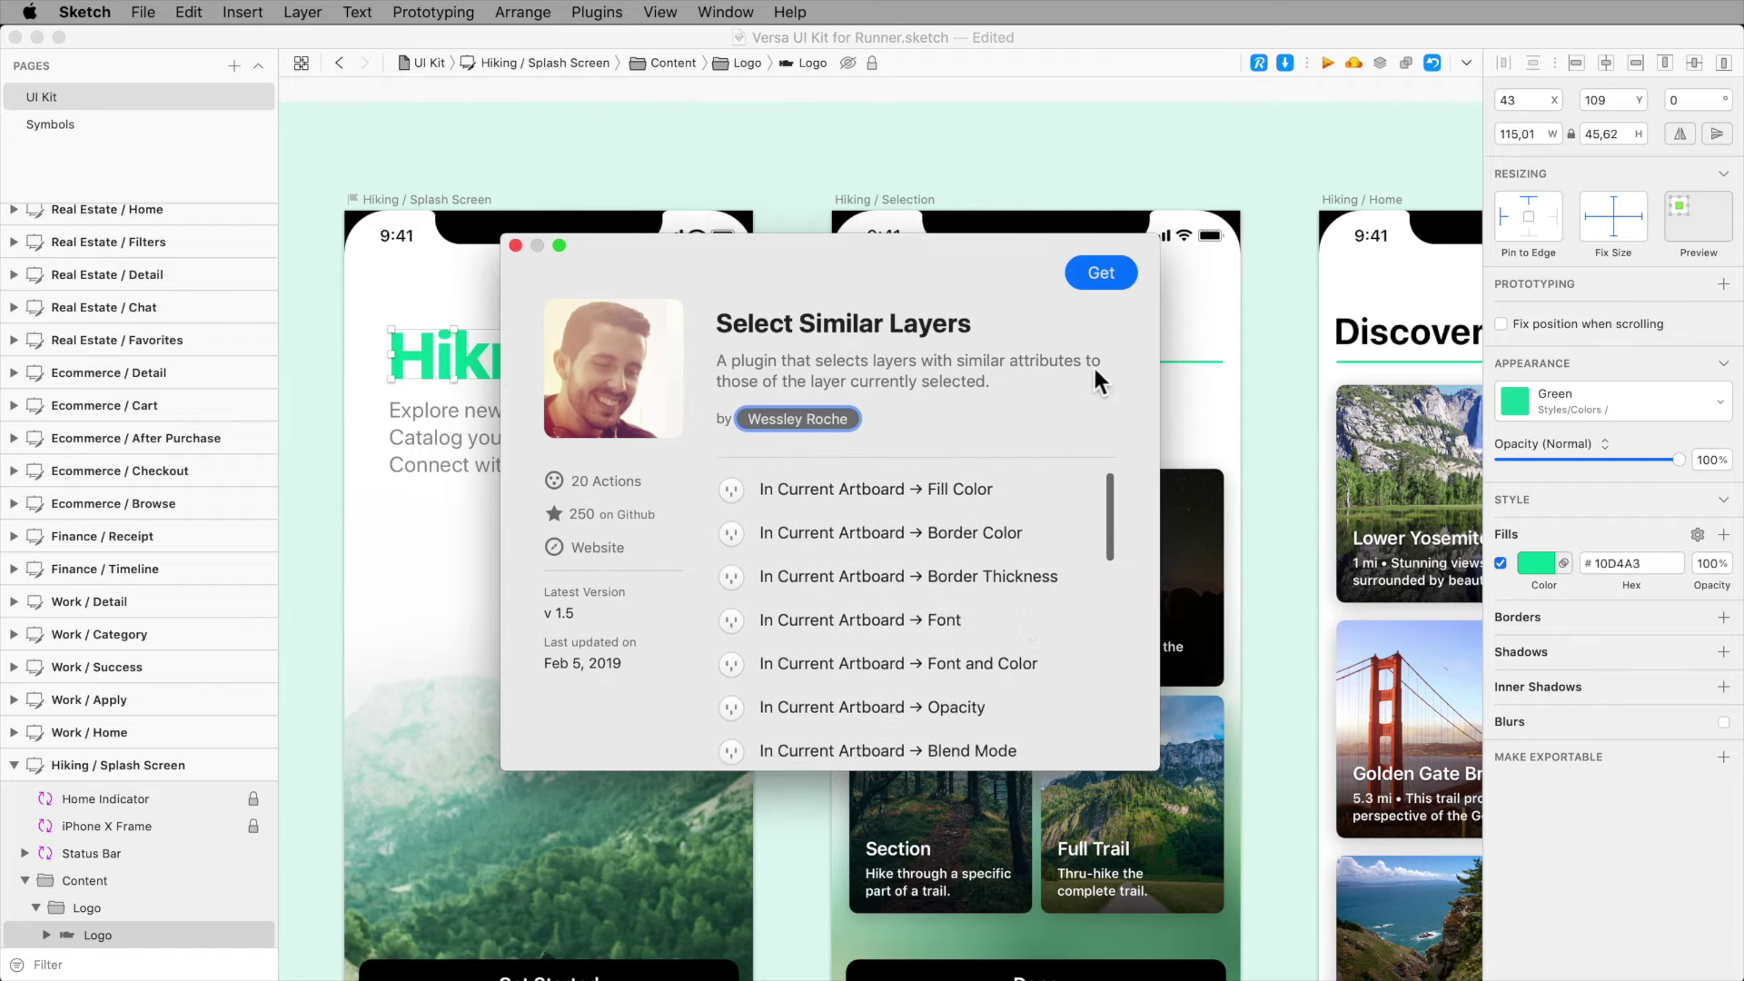
Step: Install the Select Similar Layers plugin and close Runner
click(1113, 278)
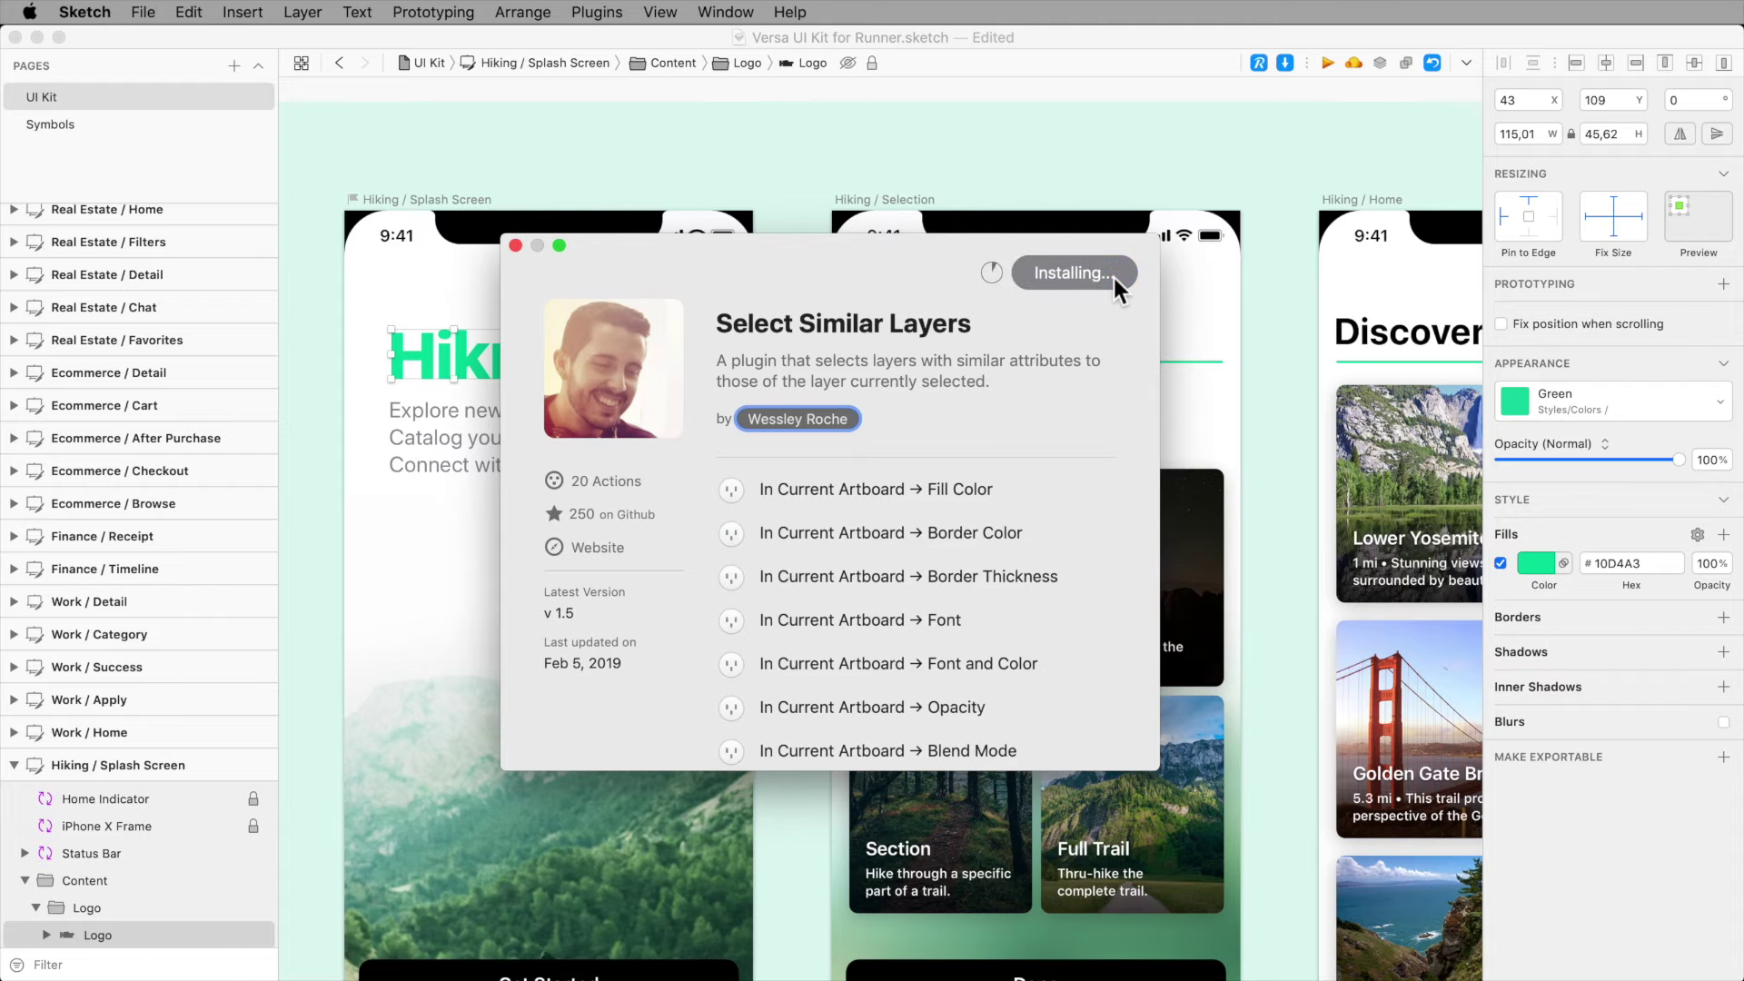
key(Escape)
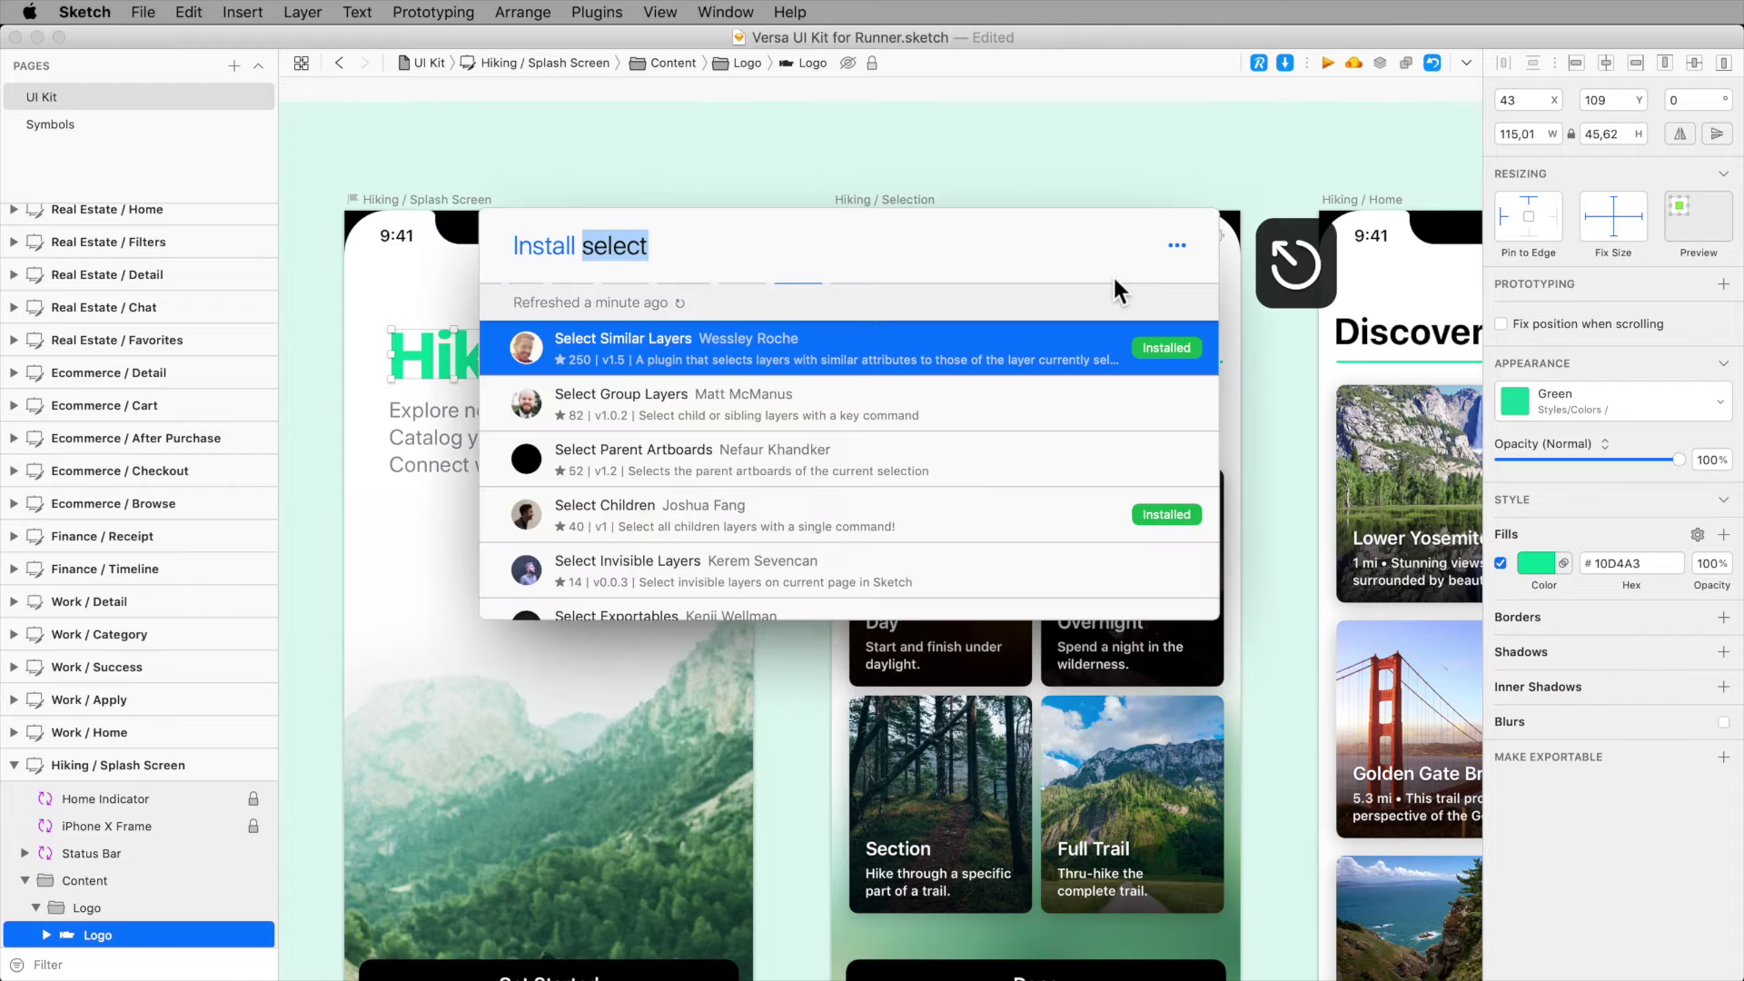
key(Escape)
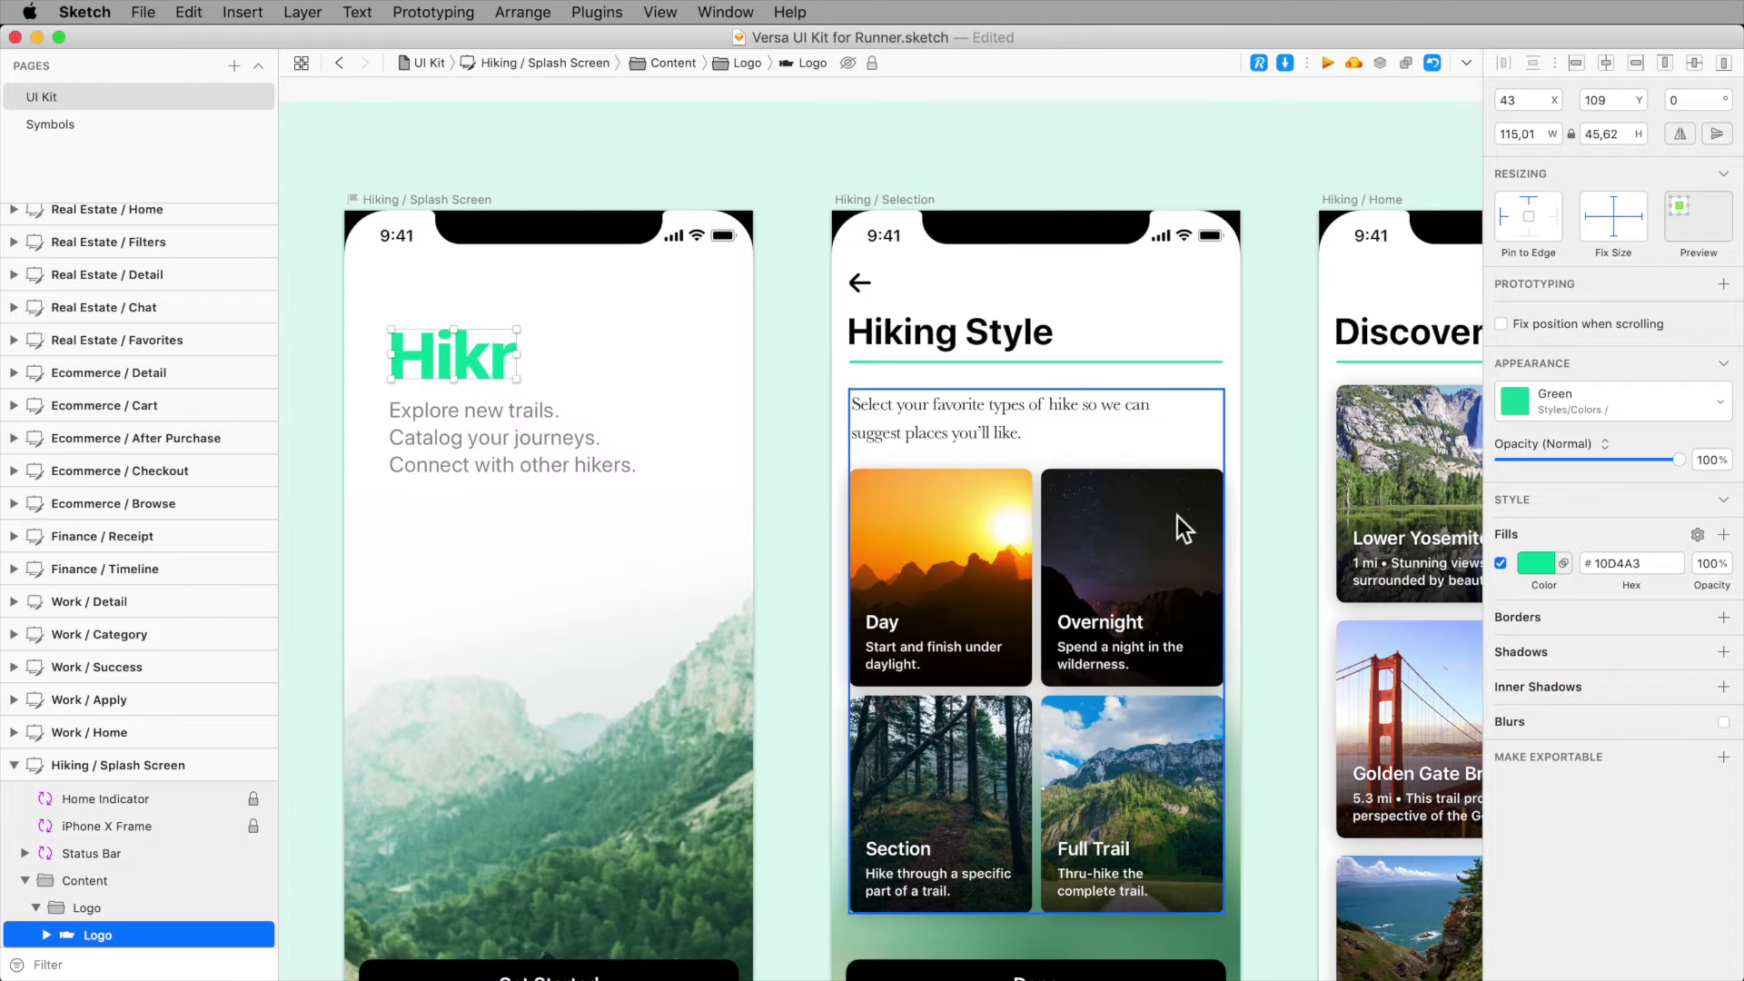
Step: Select all layers sharing the Overnight card's name in the Hiking / Selection artboard with Select Similar Layers, searching Runner for "sele nam"
scroll(1178, 516, down, 3)
click(1154, 497)
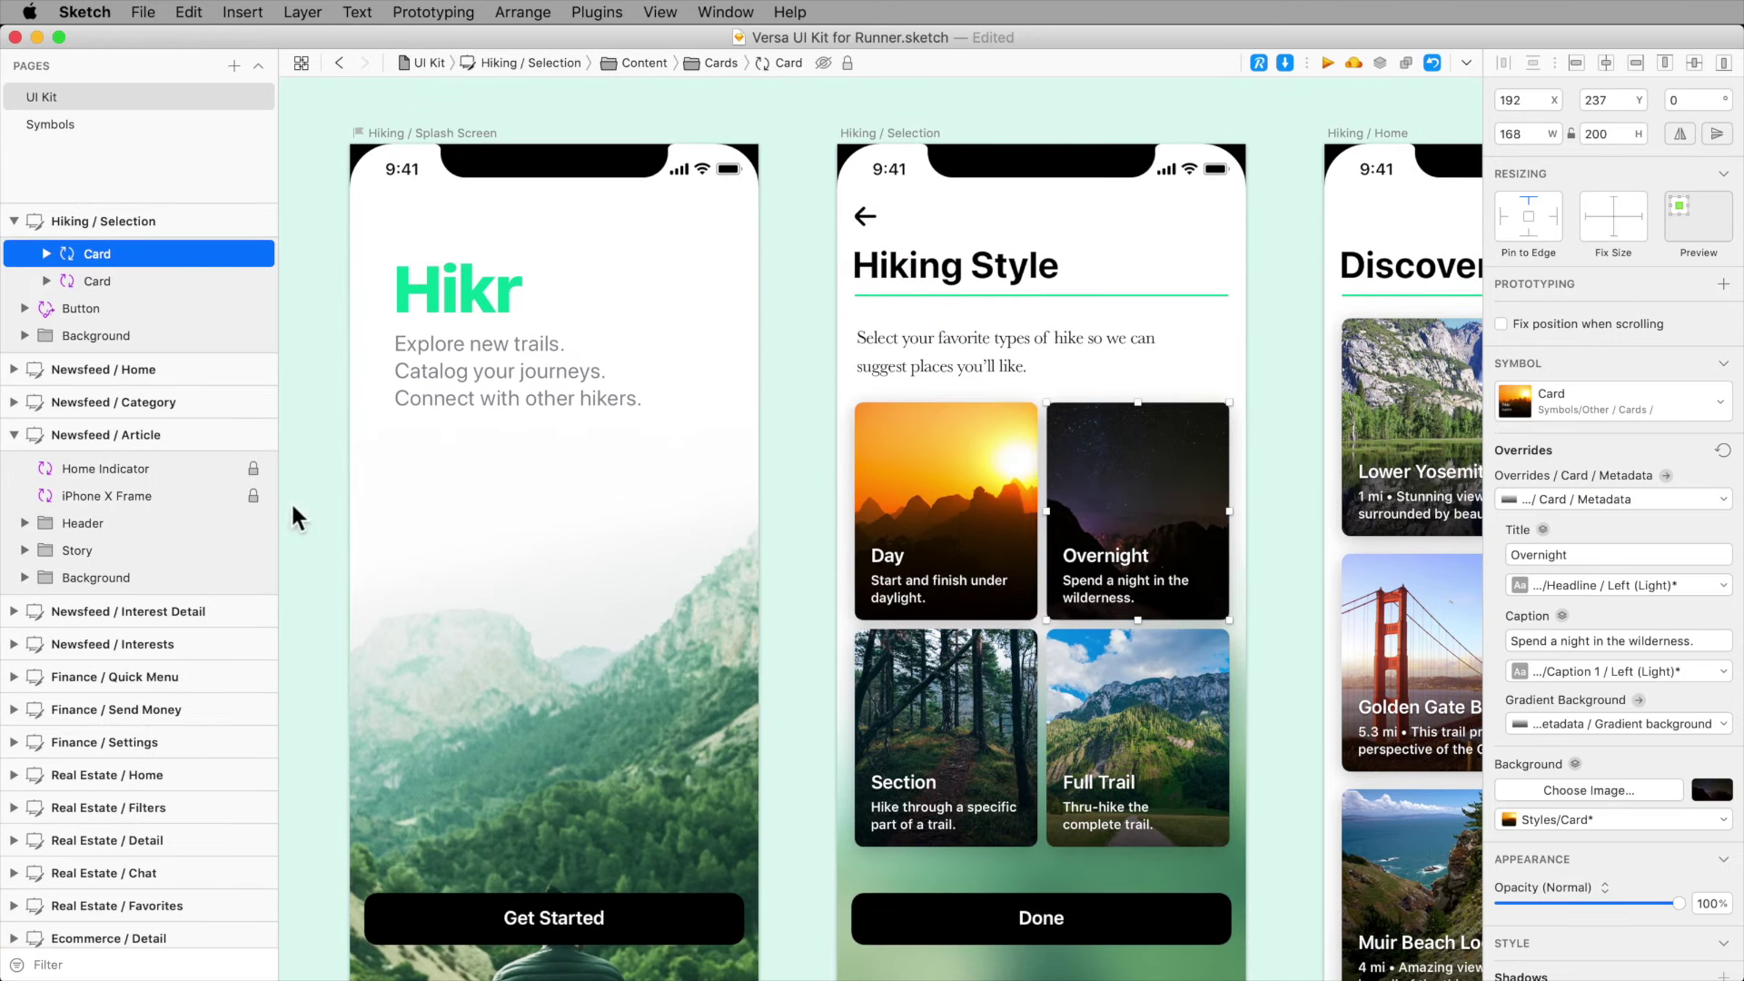
scroll(239, 479, up, 3)
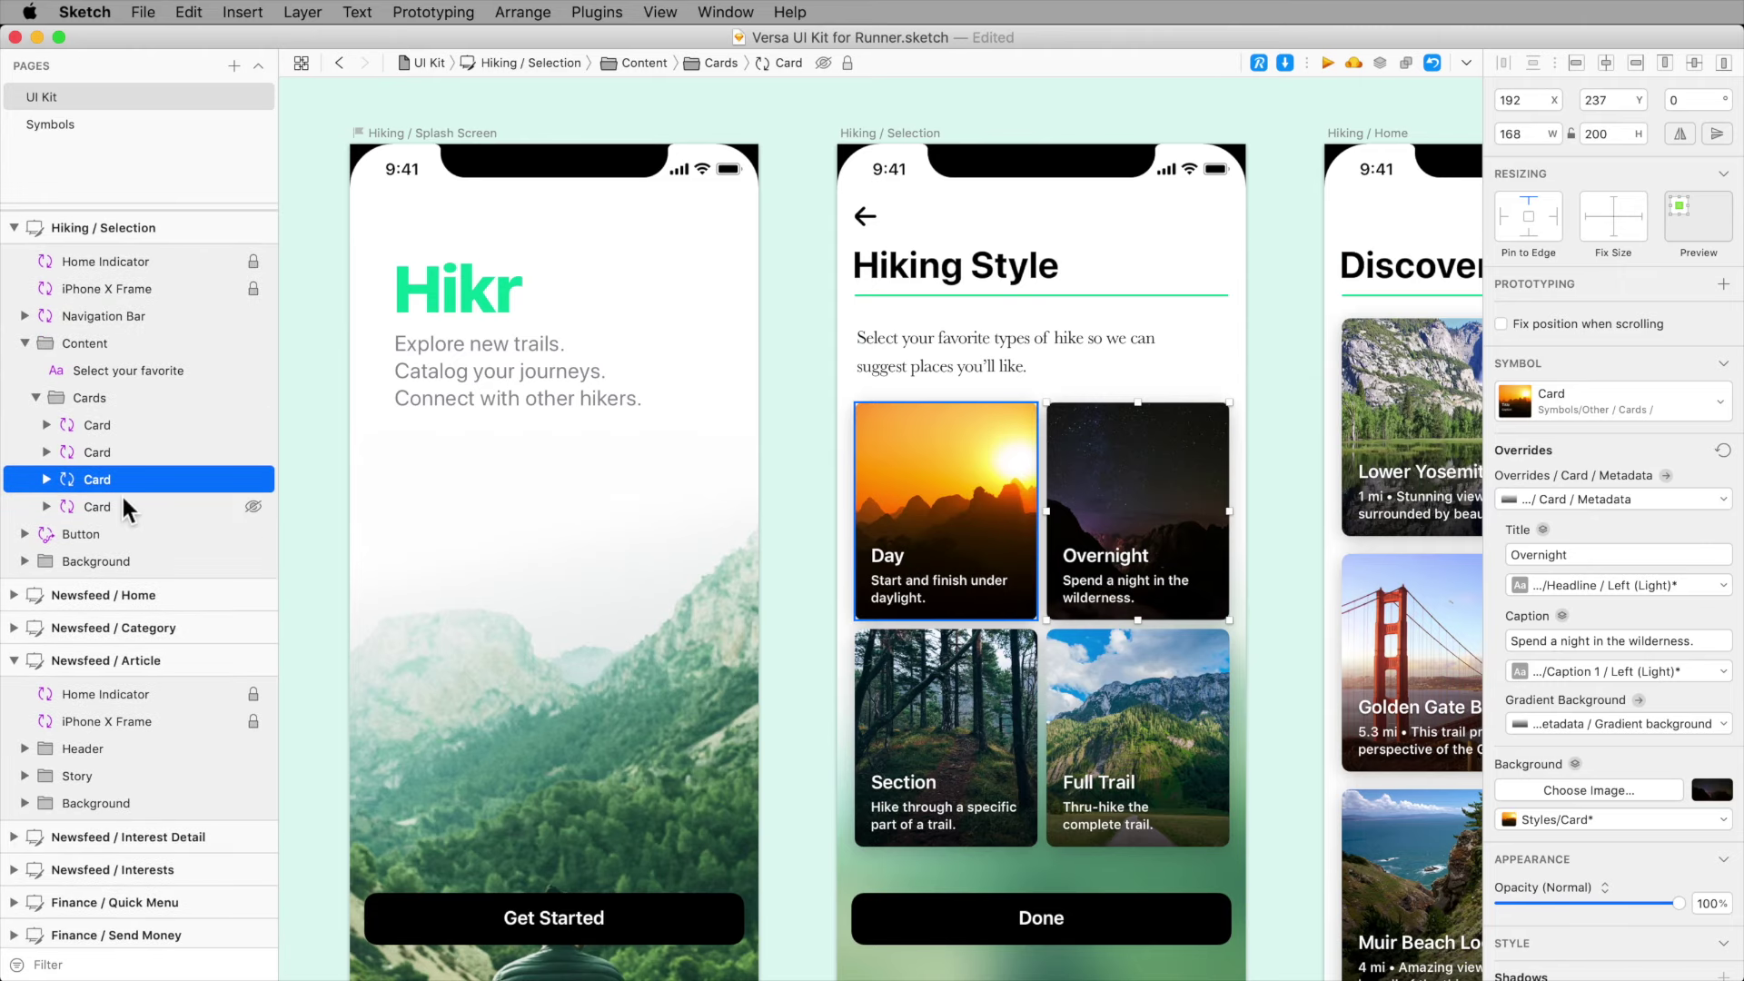
key(super+slash)
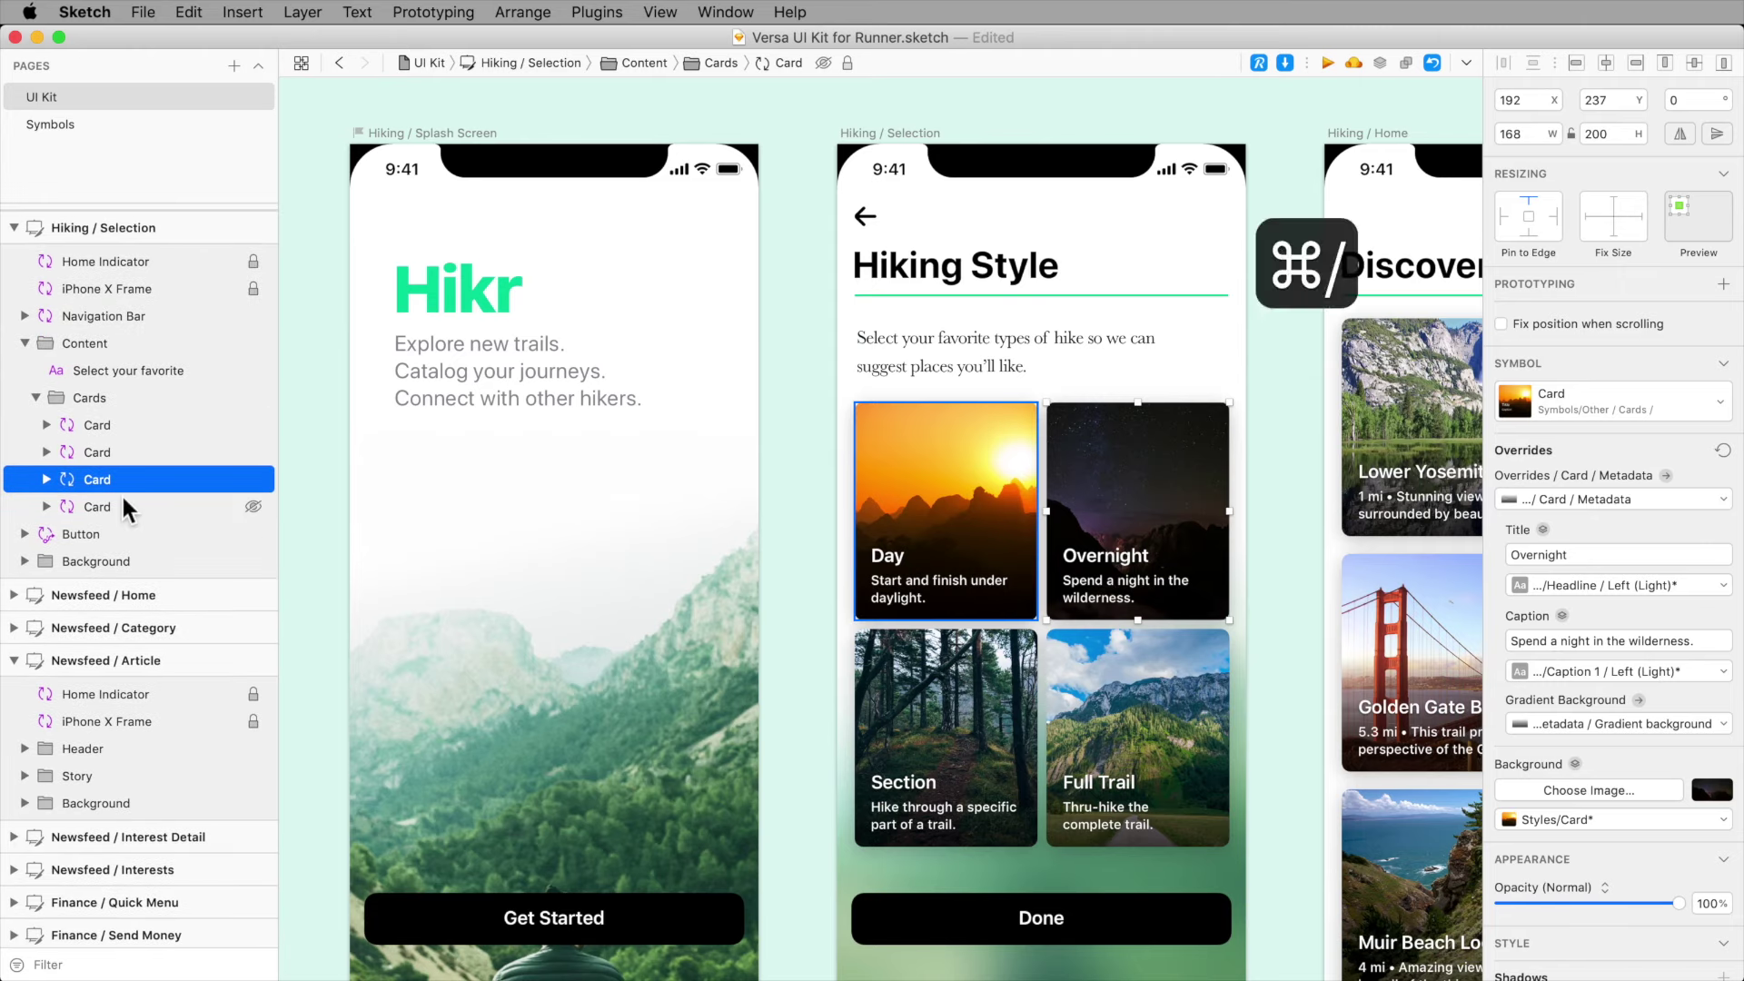
key(Tab)
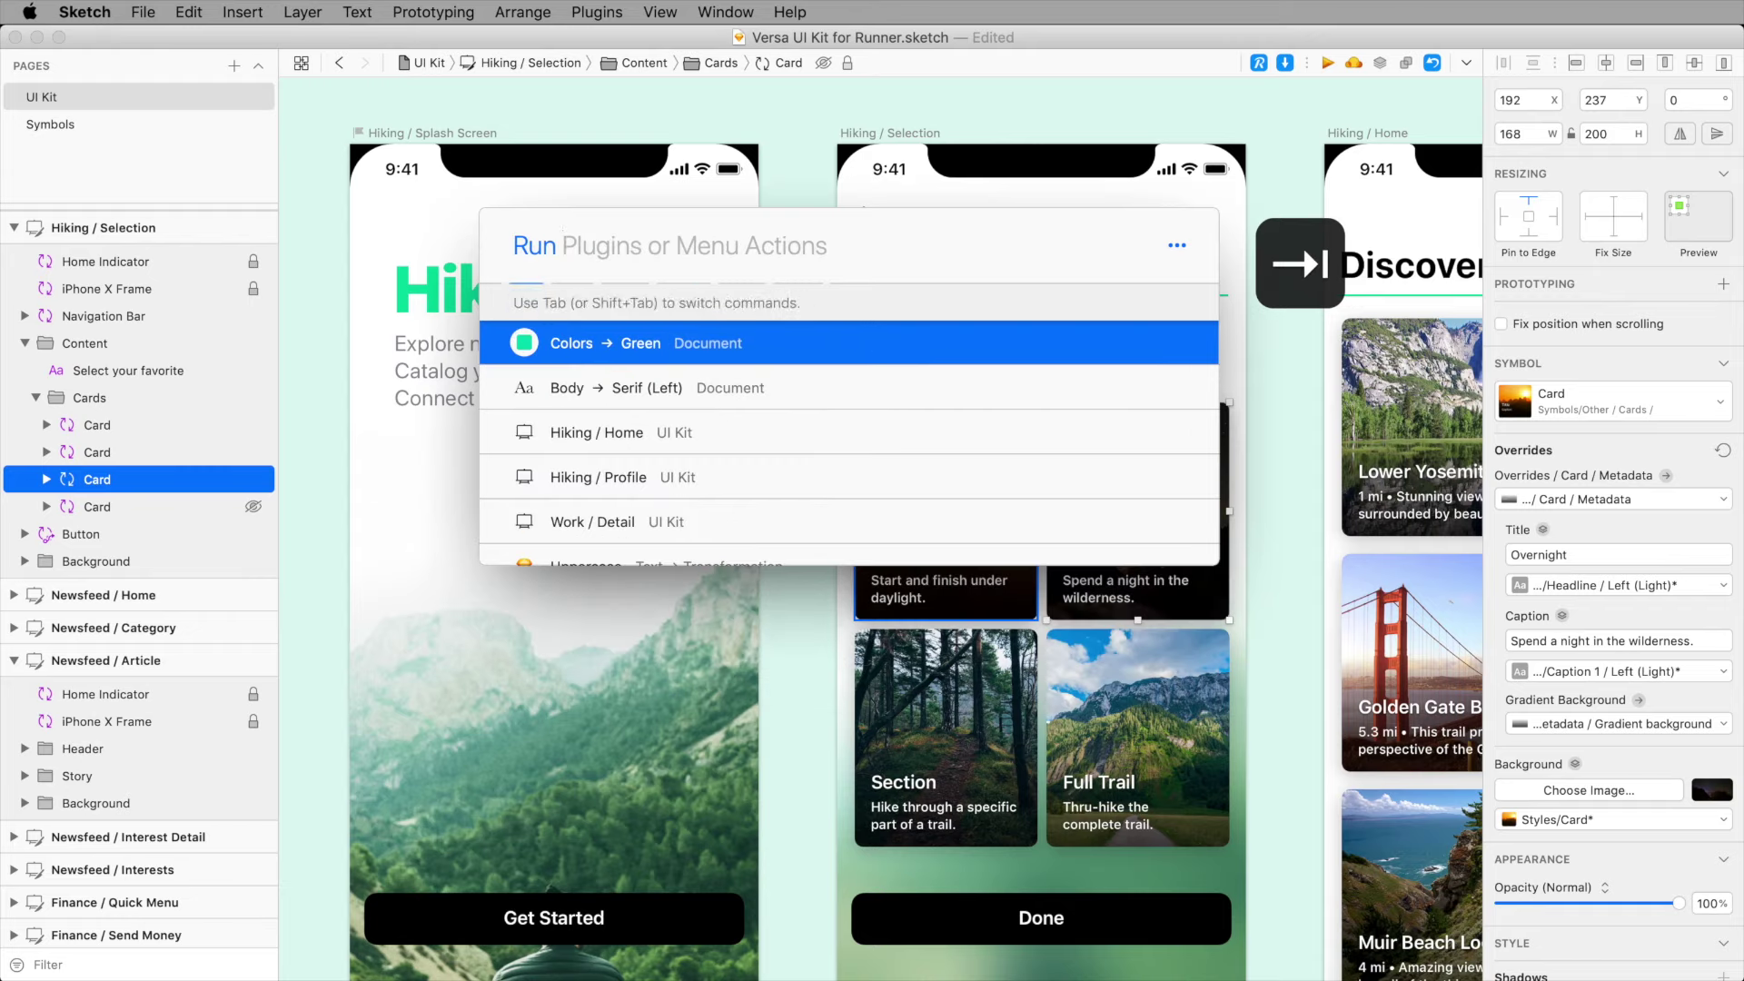
text(sele nam)
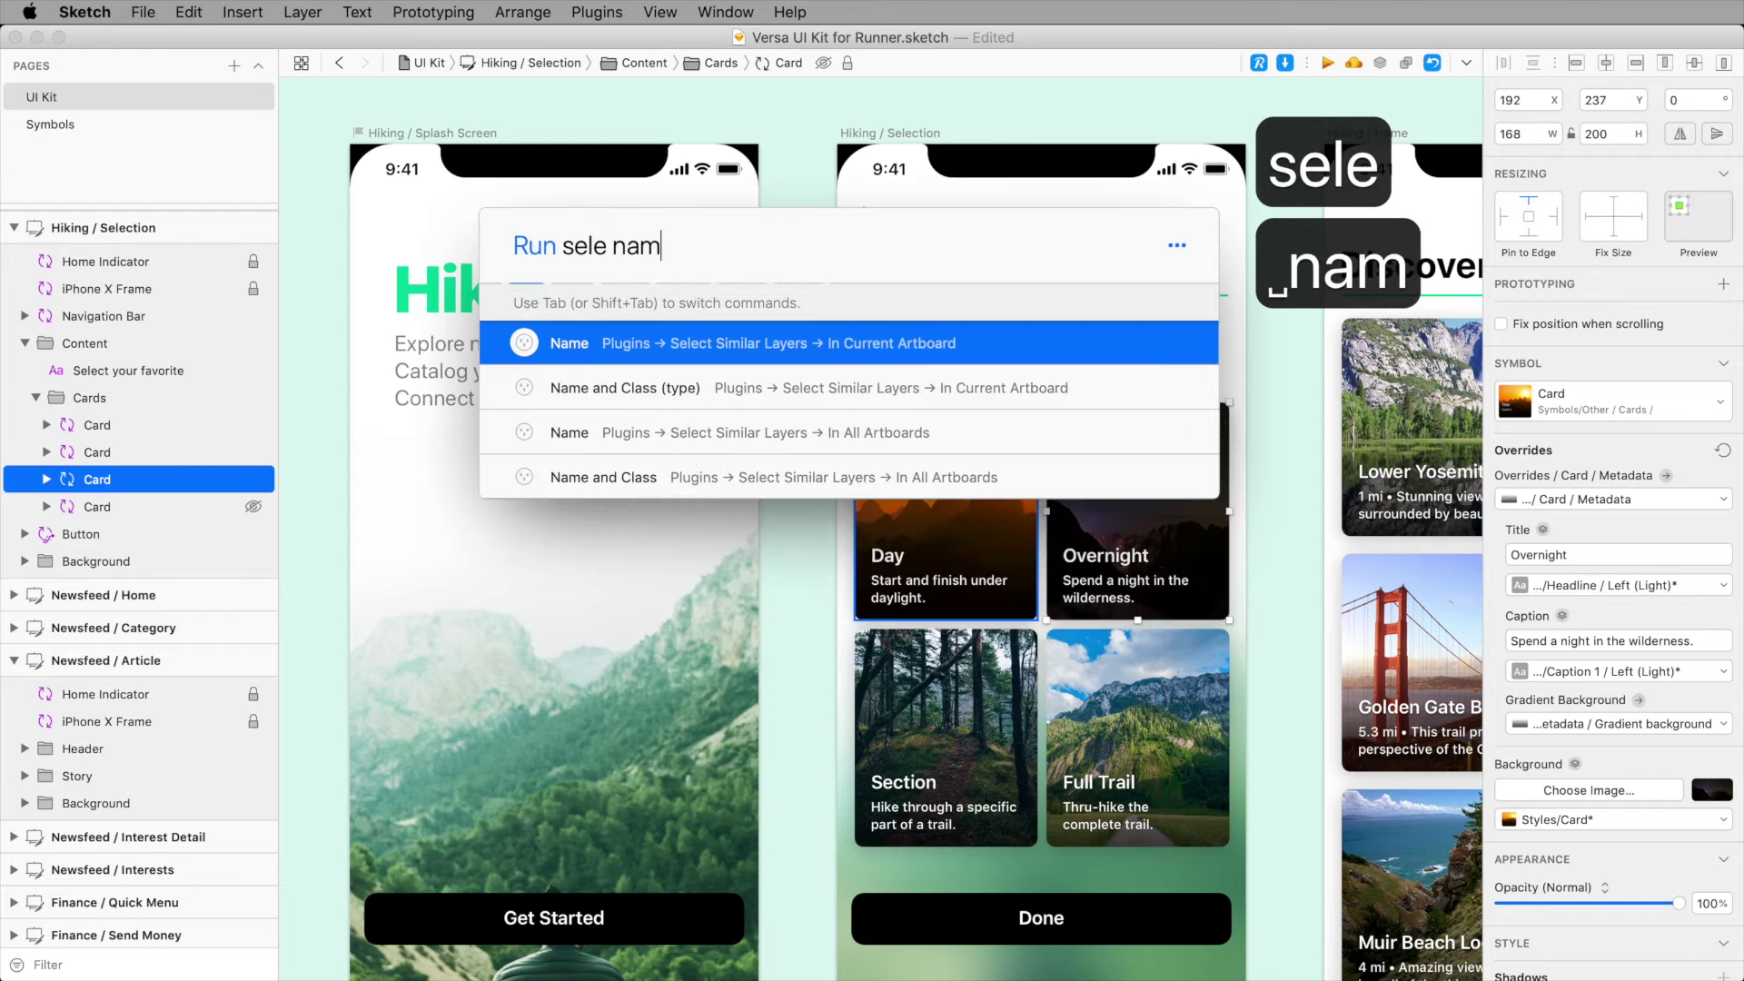
key(Return)
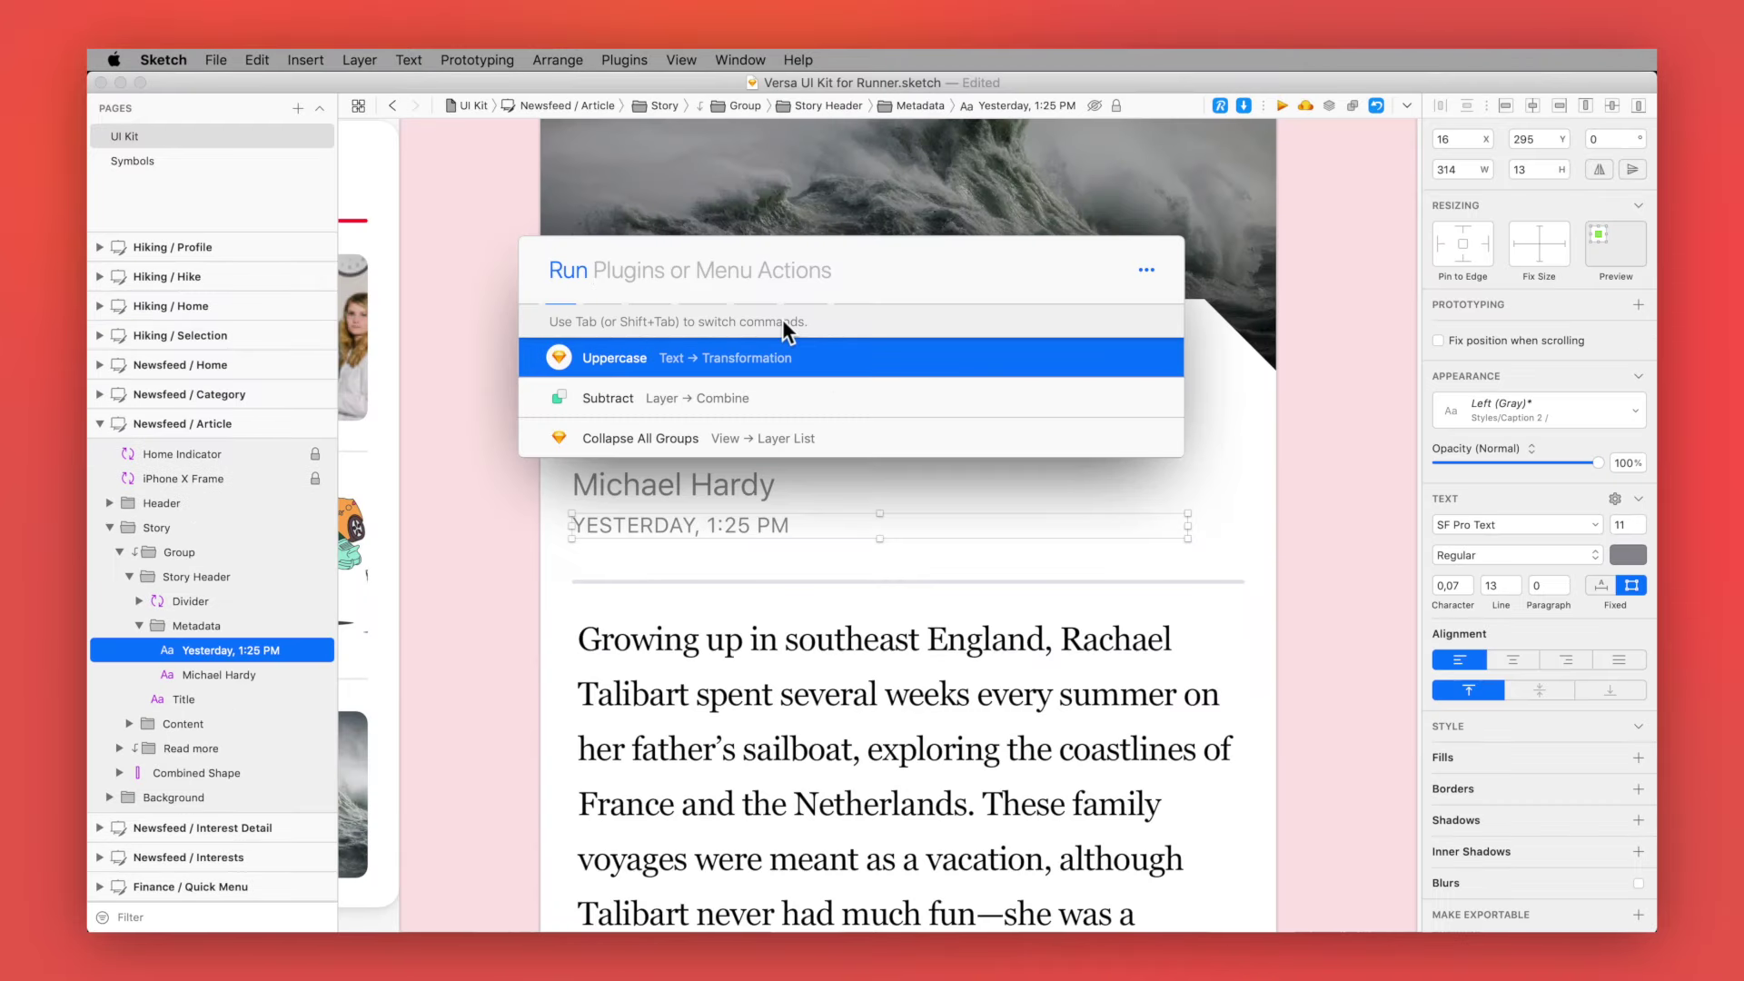
Step: Cycle Runner forward from Run through Goto, Insert, Create and Apply to Install, and back to Run
key(Tab)
key(Tab)
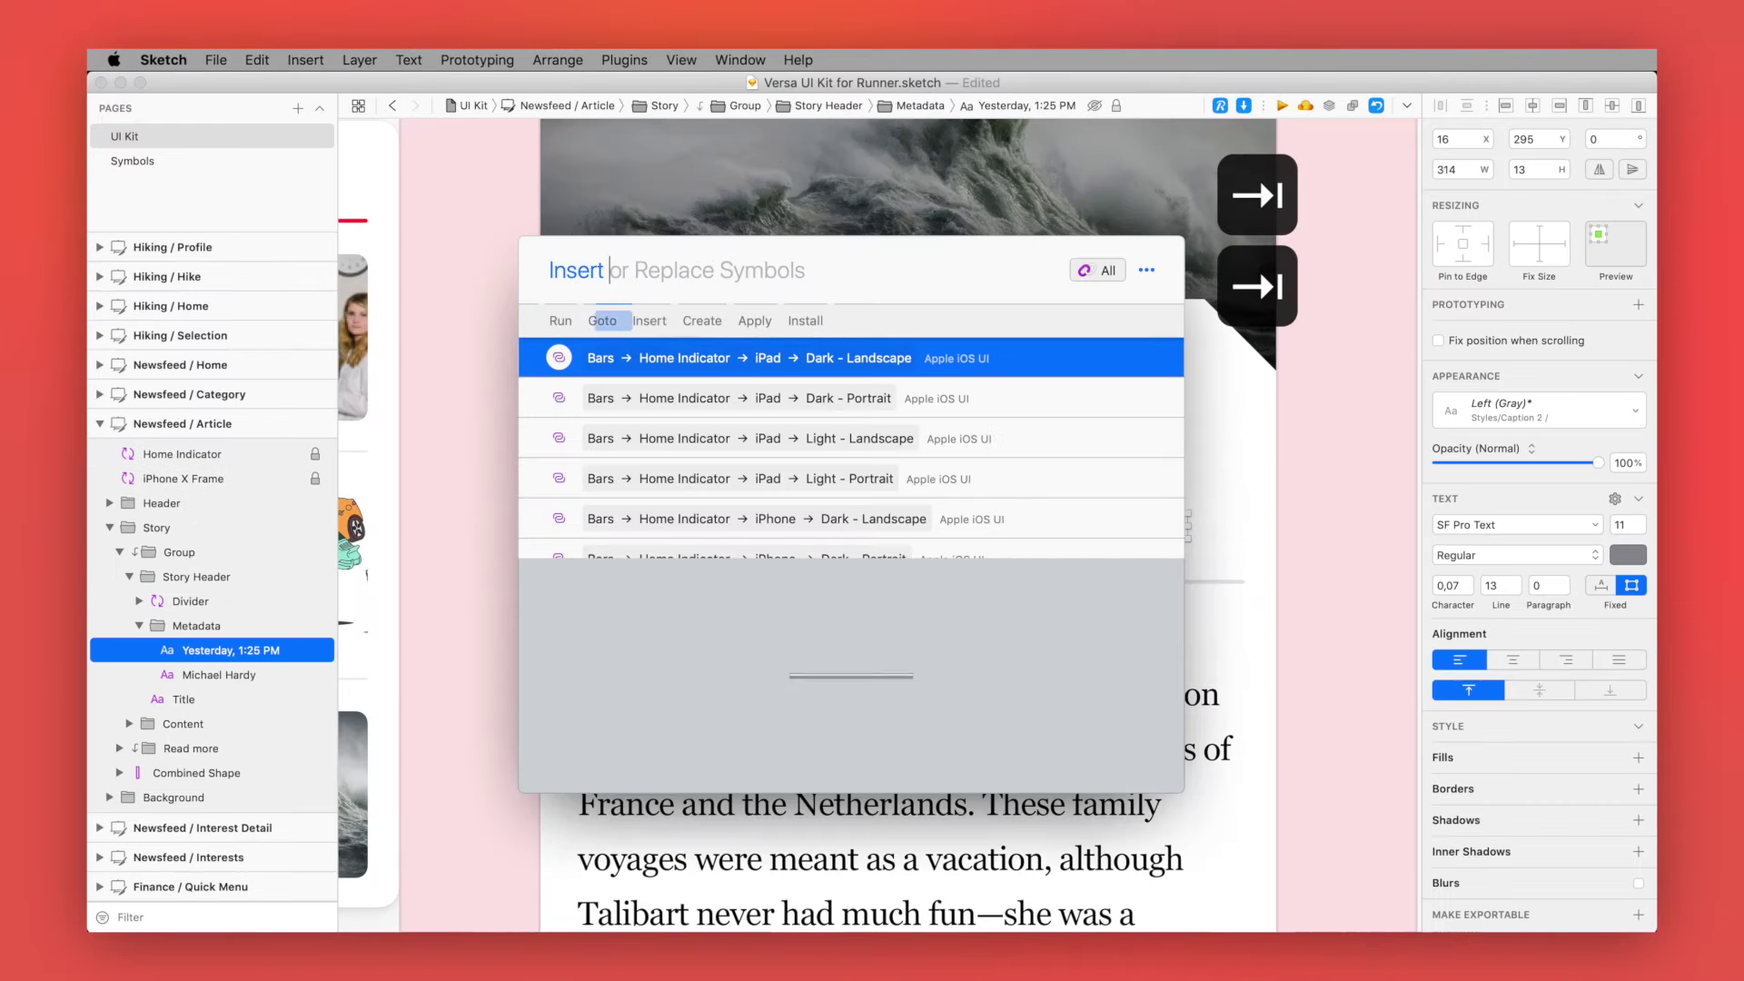
key(Tab)
key(Tab)
key(Tab)
key(shift+Tab)
key(shift+Tab)
key(shift+Tab)
key(shift+Tab)
key(shift+Tab)
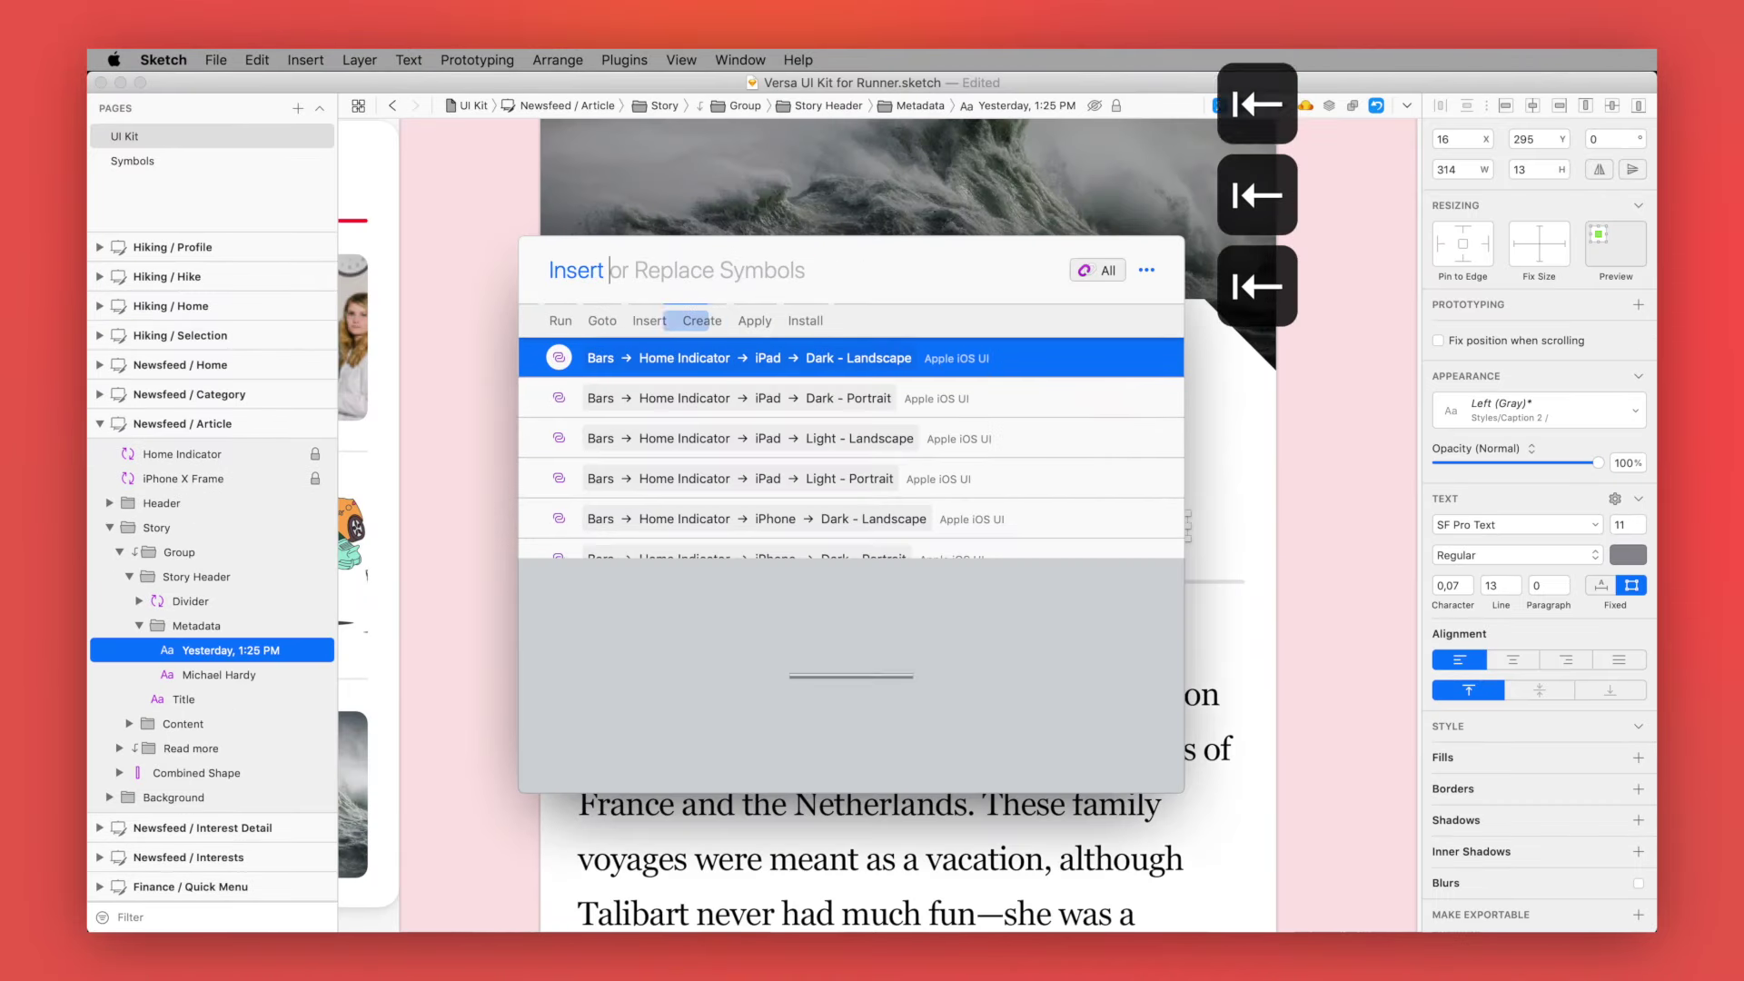
Step: Jump Runner directly to its Apply mode using the shorthand "a" and to its Goto mode using "g"
text(a)
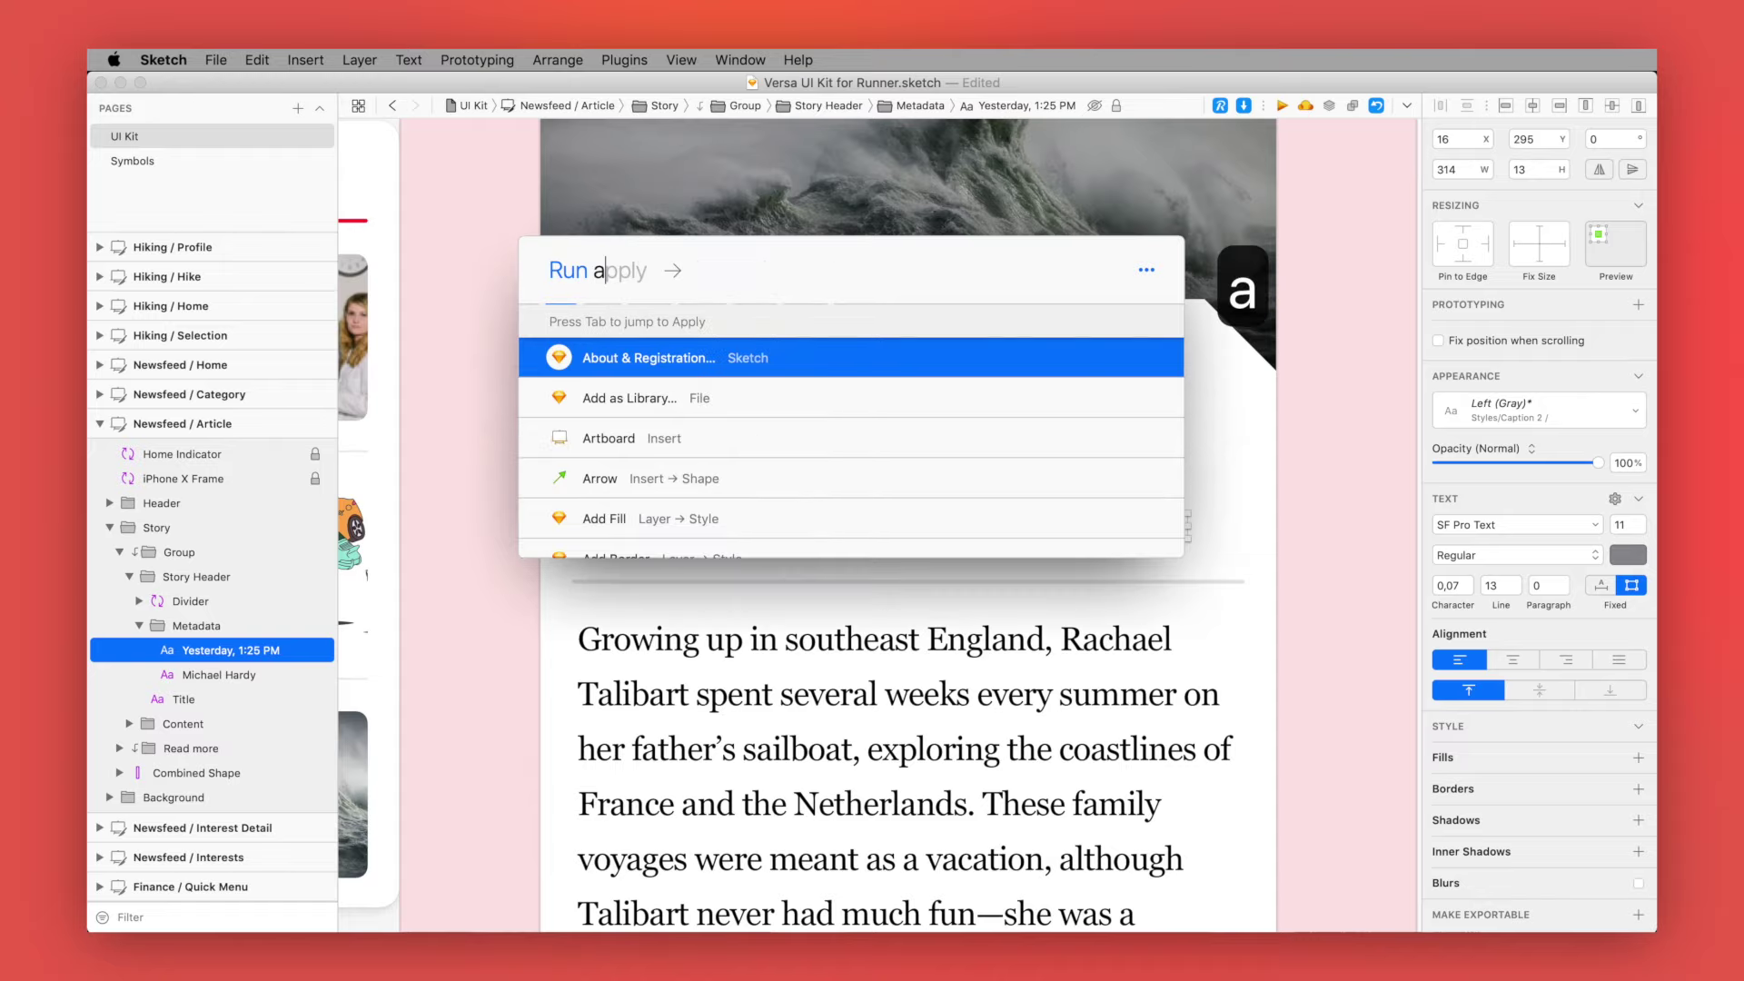
key(Tab)
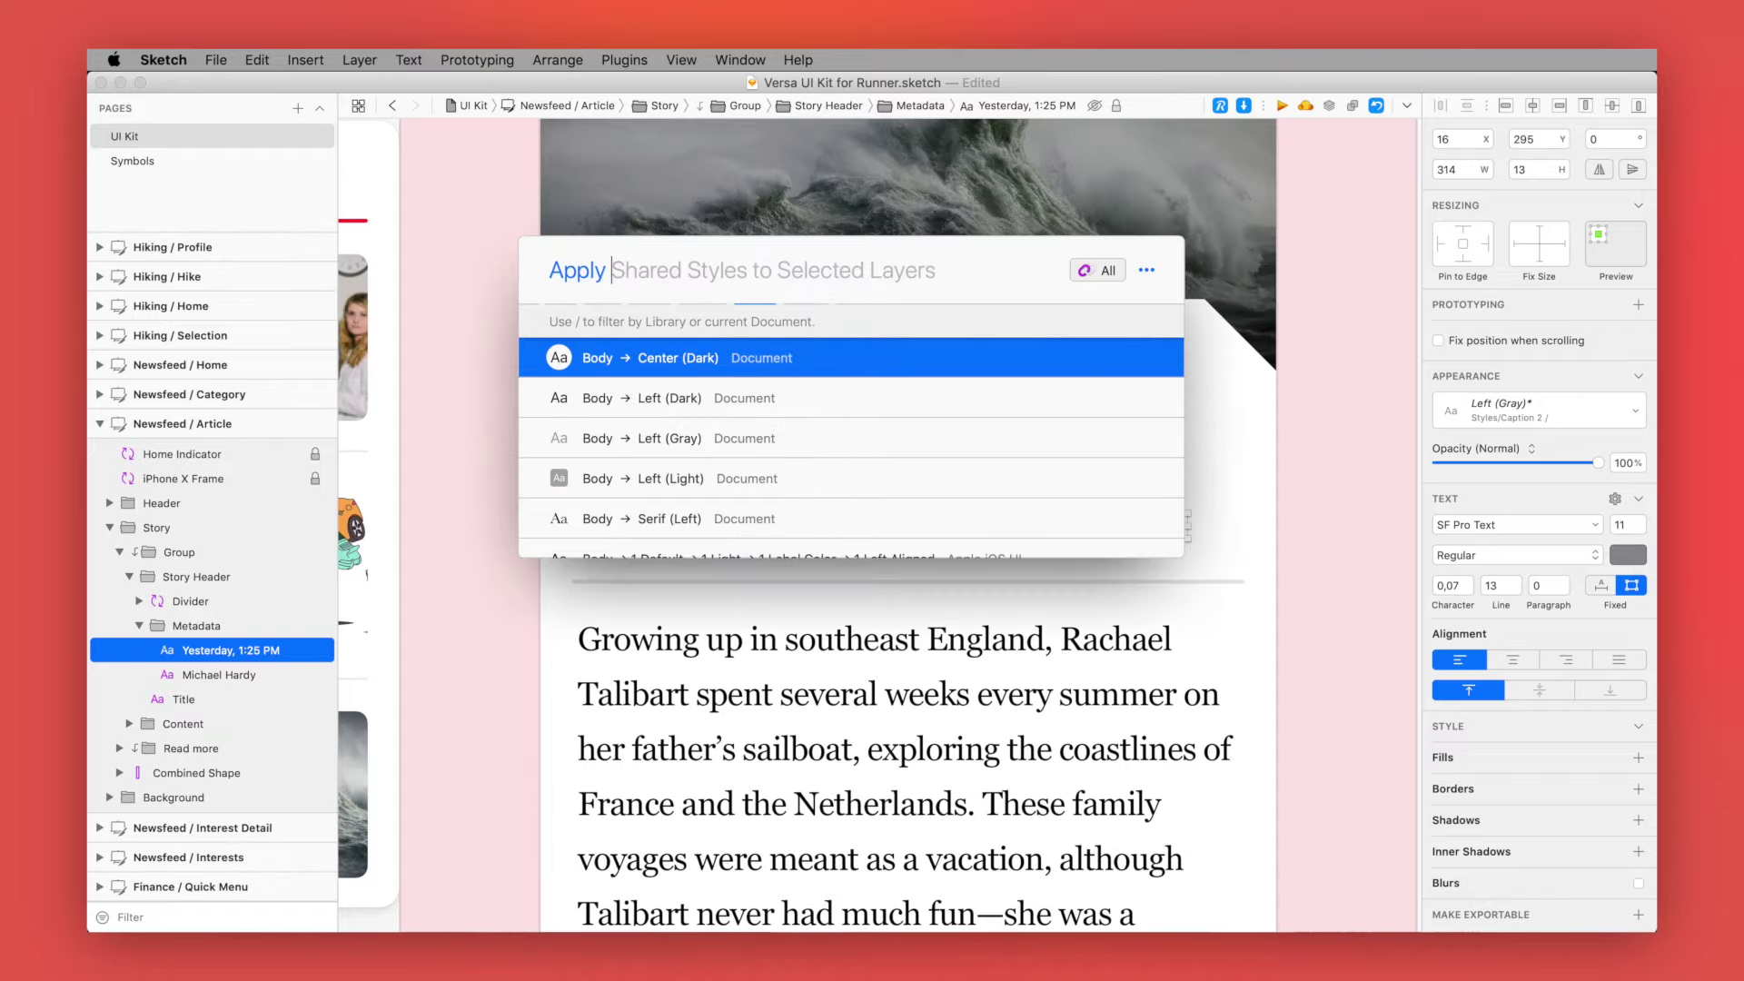
text(g)
key(Tab)
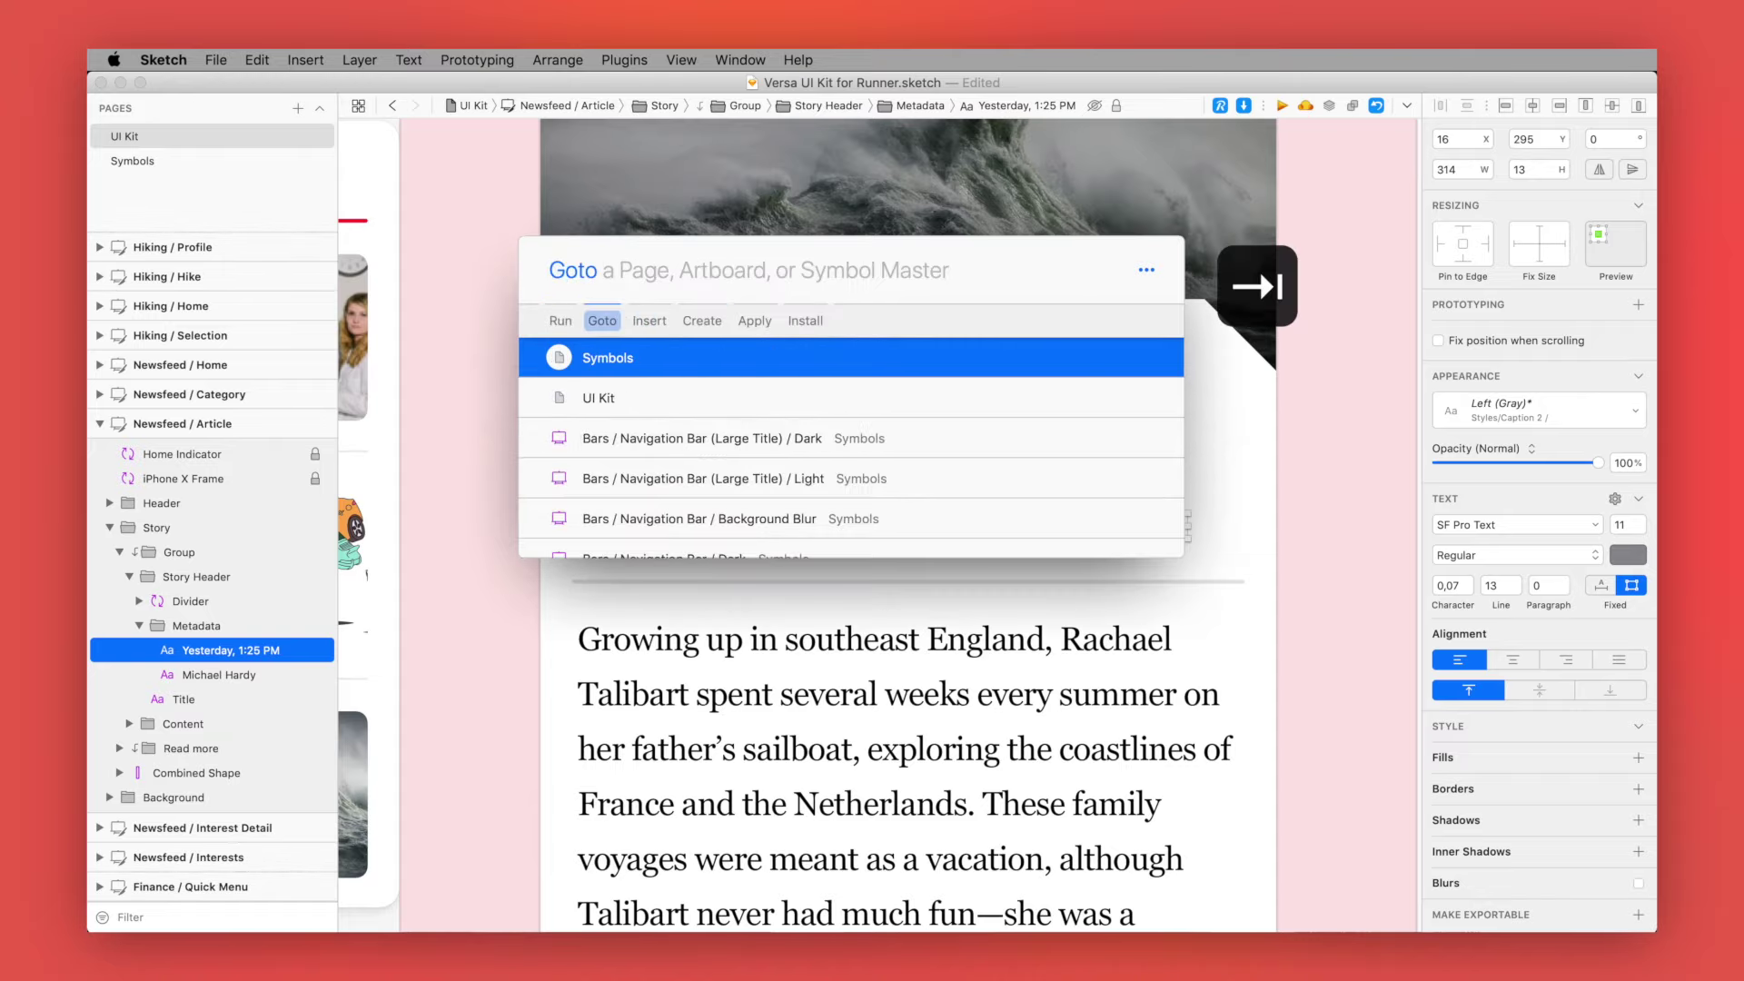